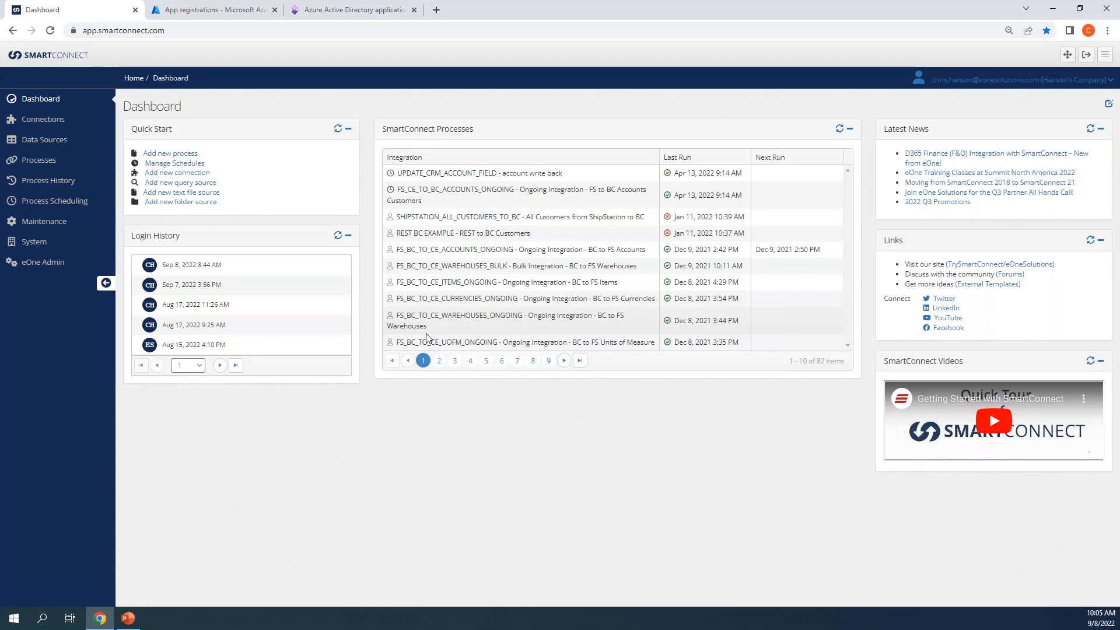
Step: Go to the Connections page listing the 17 existing connections
click(63, 127)
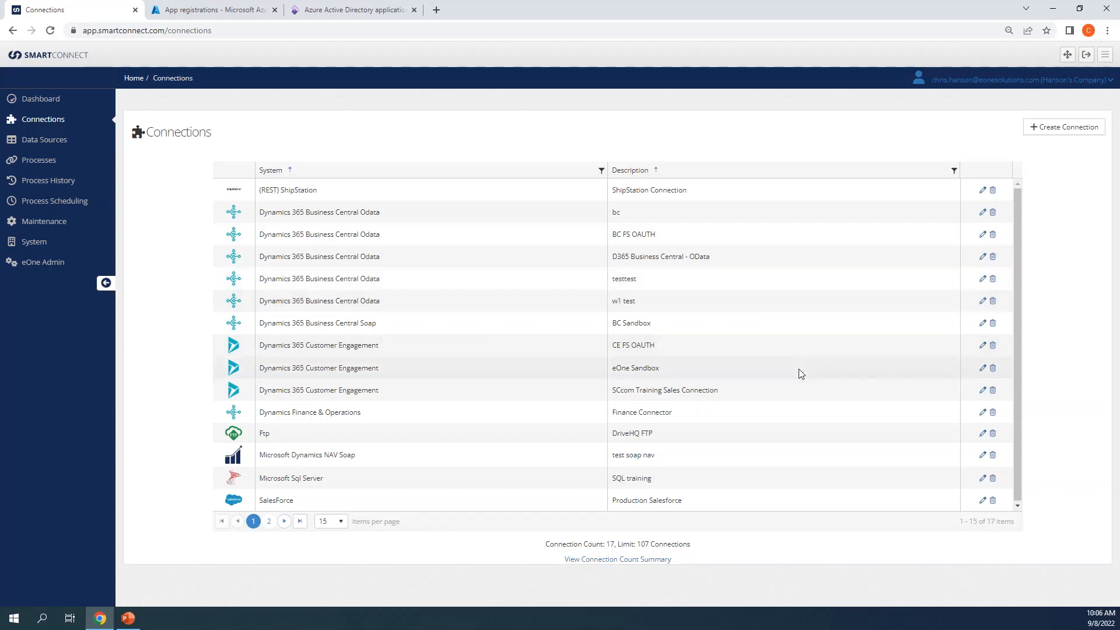
Step: Edit the Finance Connector, review its Site Uri, Client Id and Client Secret, then go to Azure App registrations
click(983, 413)
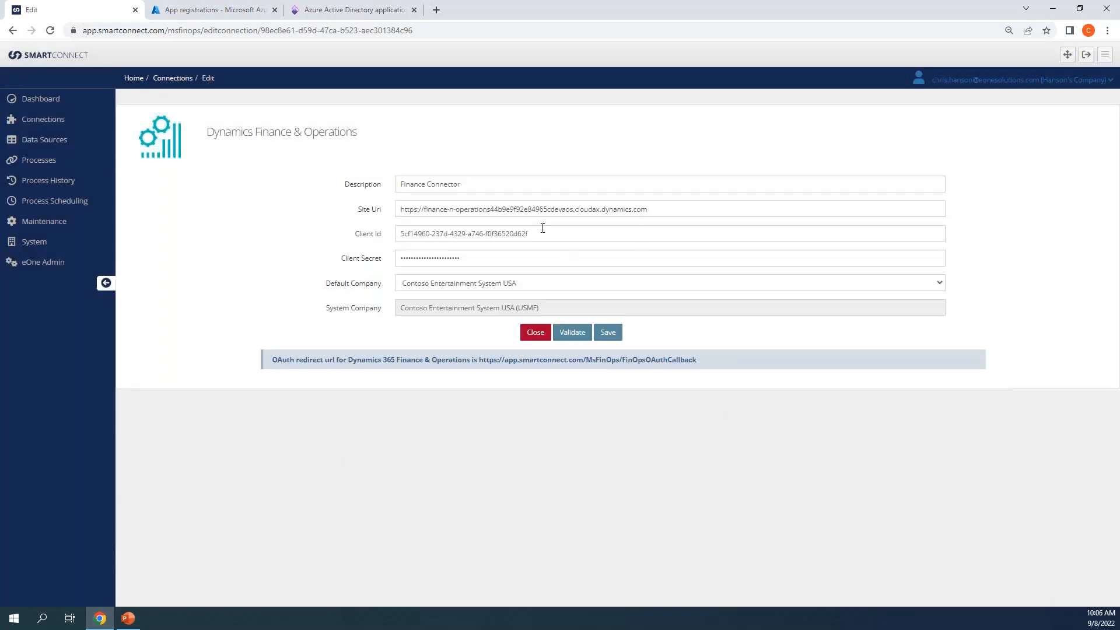
click(503, 256)
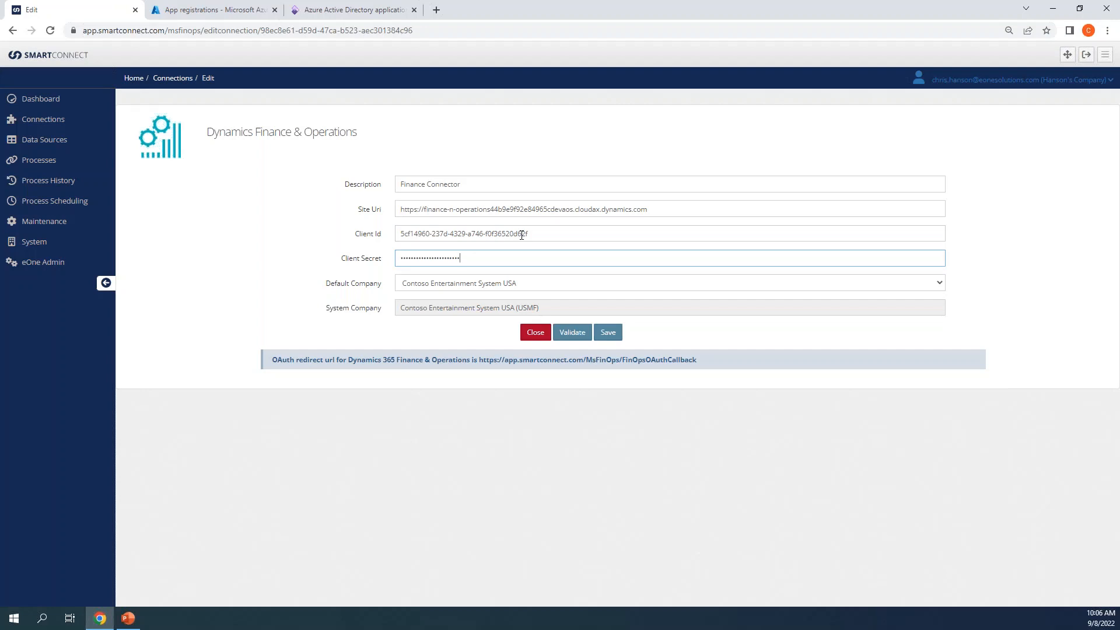
click(522, 234)
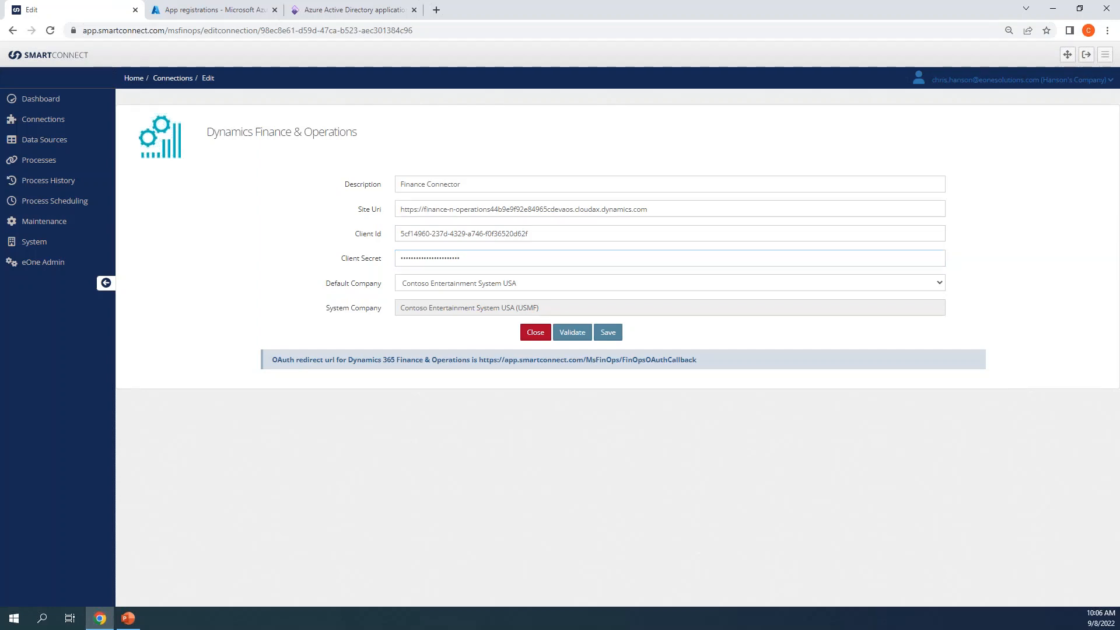
click(491, 252)
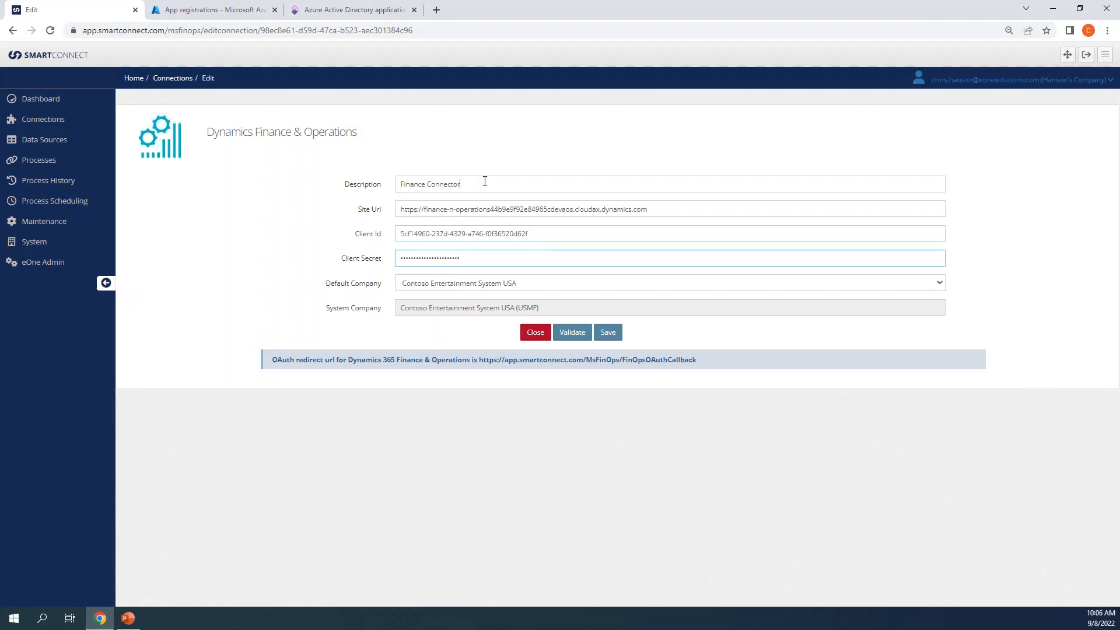
click(463, 209)
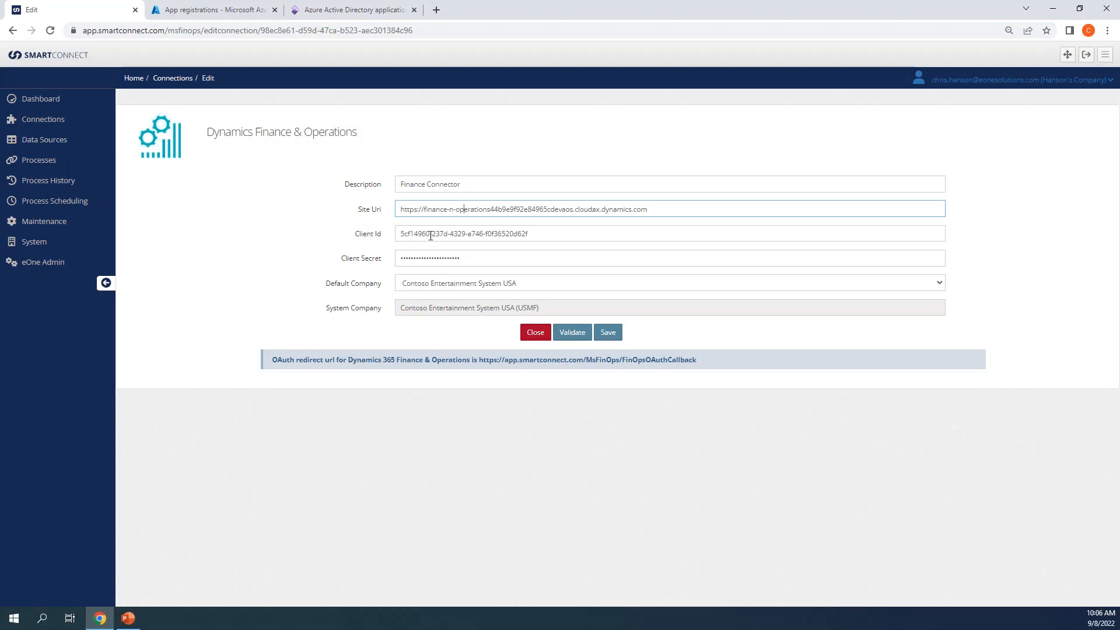
click(431, 234)
click(434, 256)
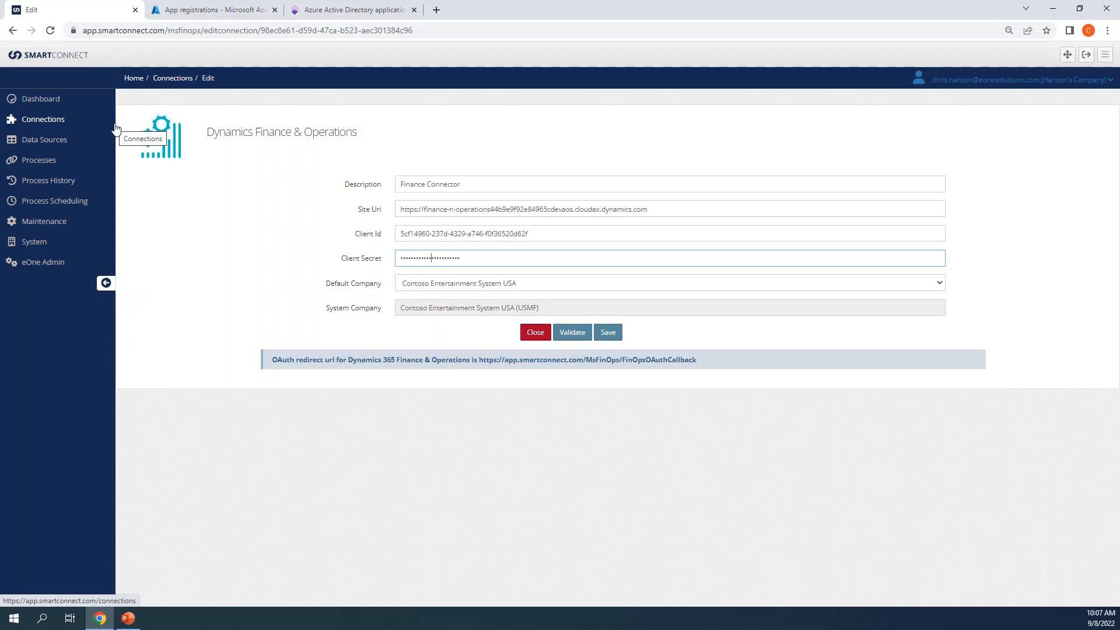
click(167, 7)
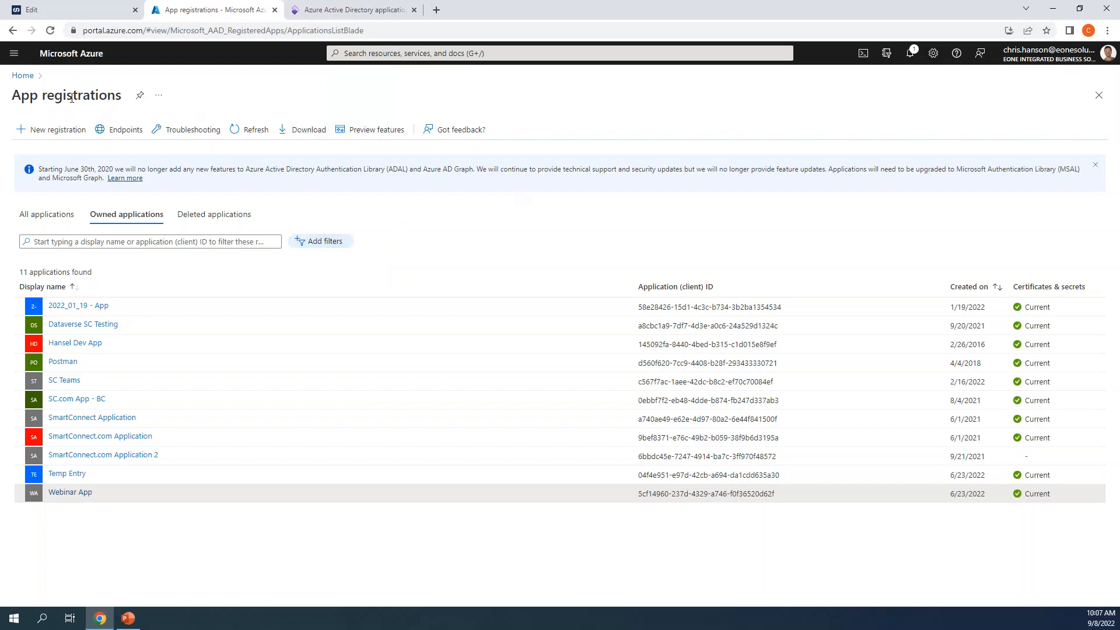
Step: Fill a new single-tenant app registration named 'SC Finance Demo' with Web as redirect platform
click(55, 129)
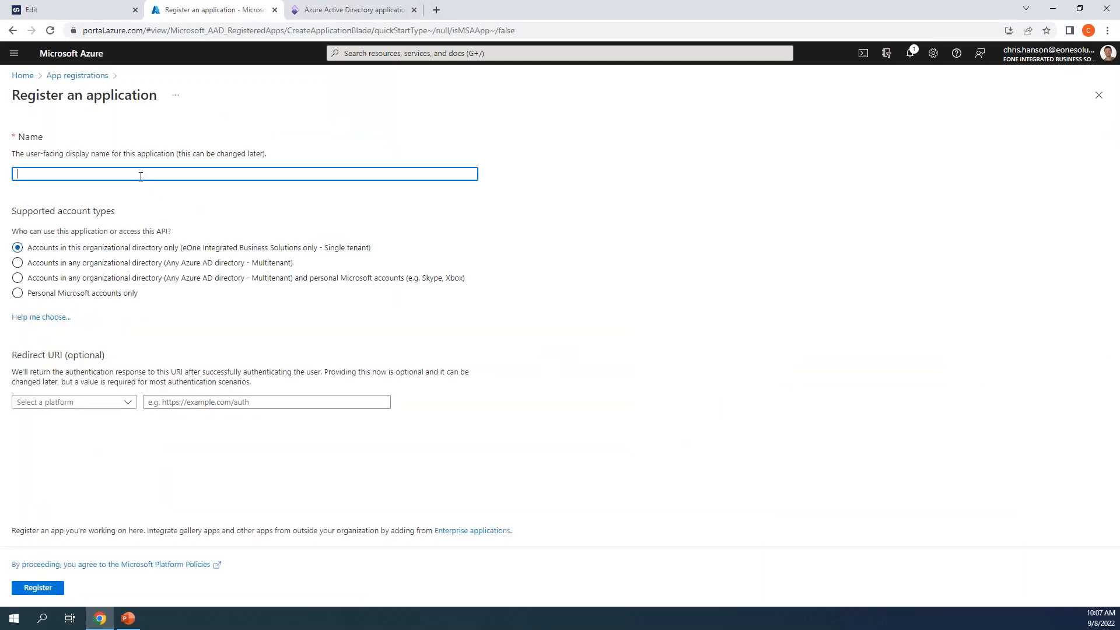
text(SC Finance Demo)
key(Tab)
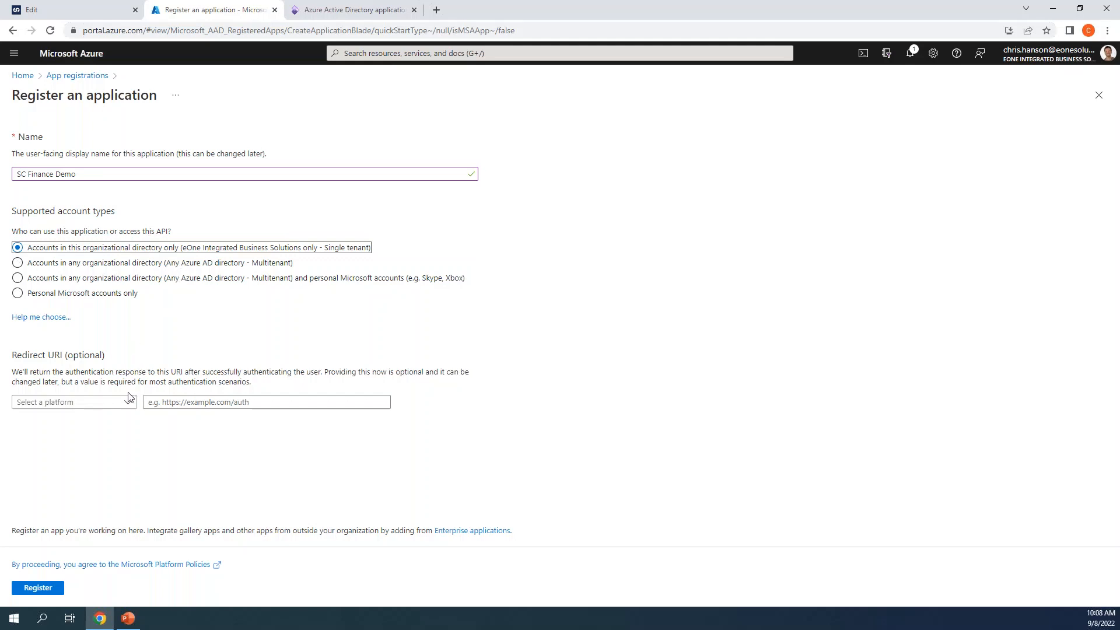
click(168, 406)
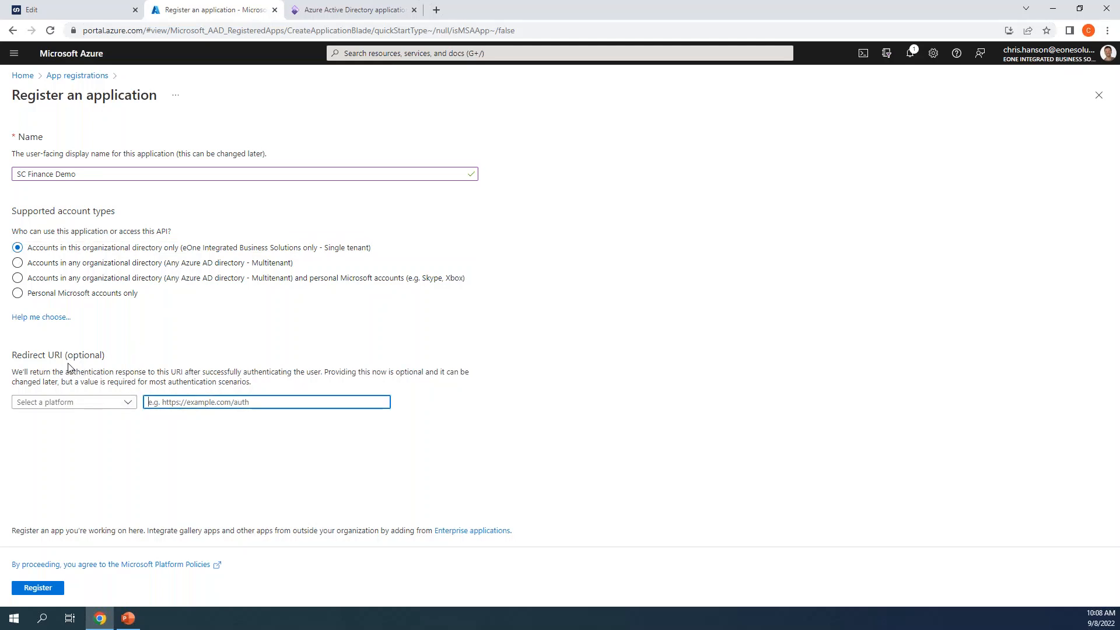
click(90, 402)
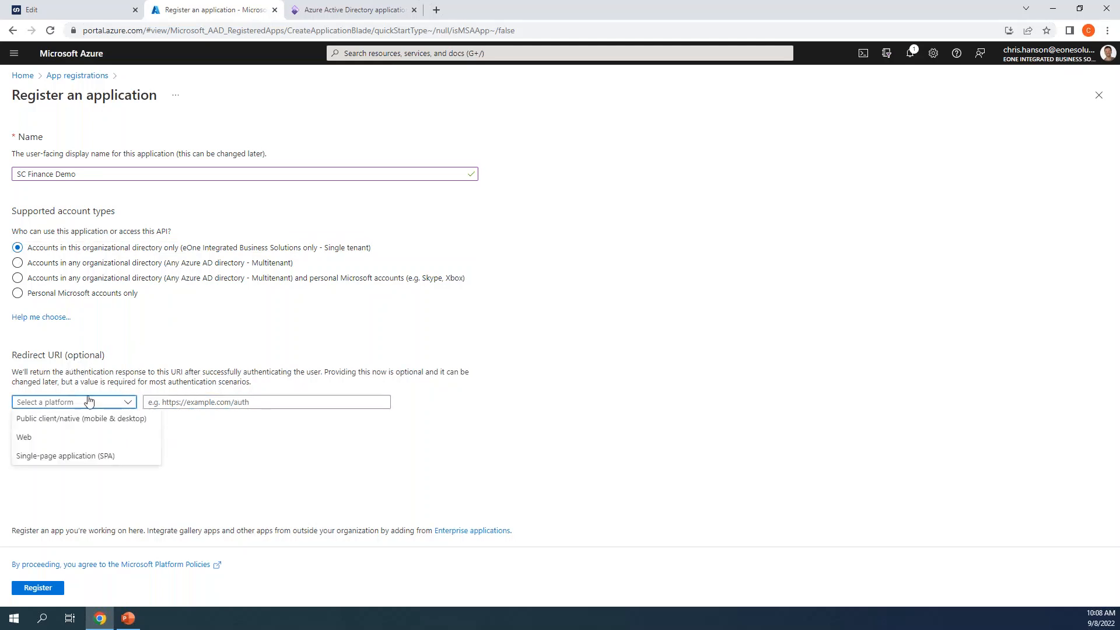
click(81, 438)
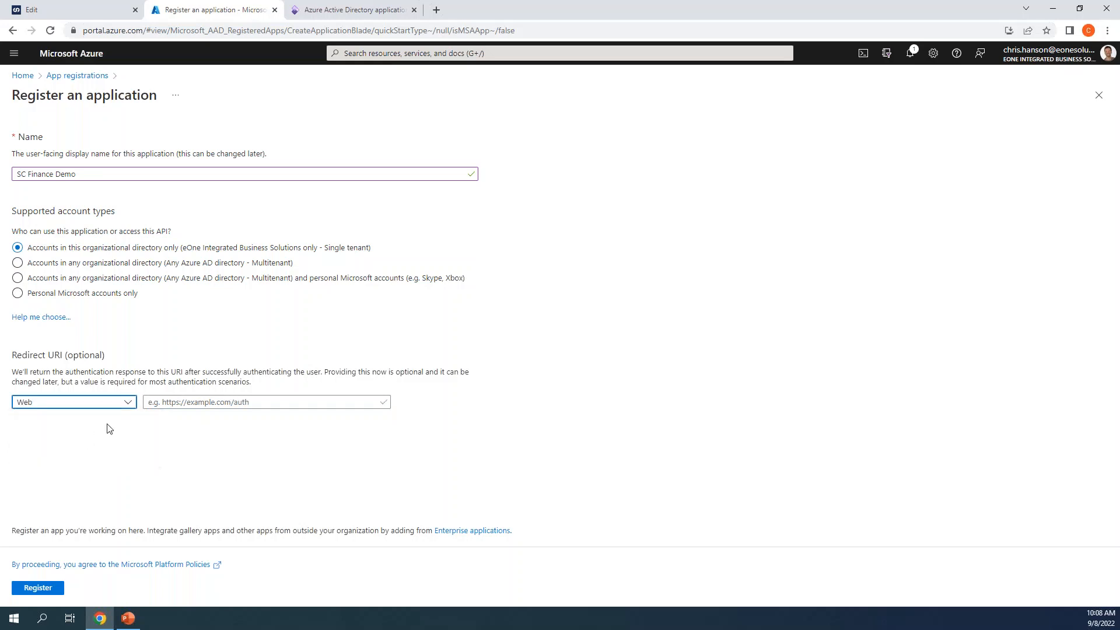
click(151, 408)
click(111, 6)
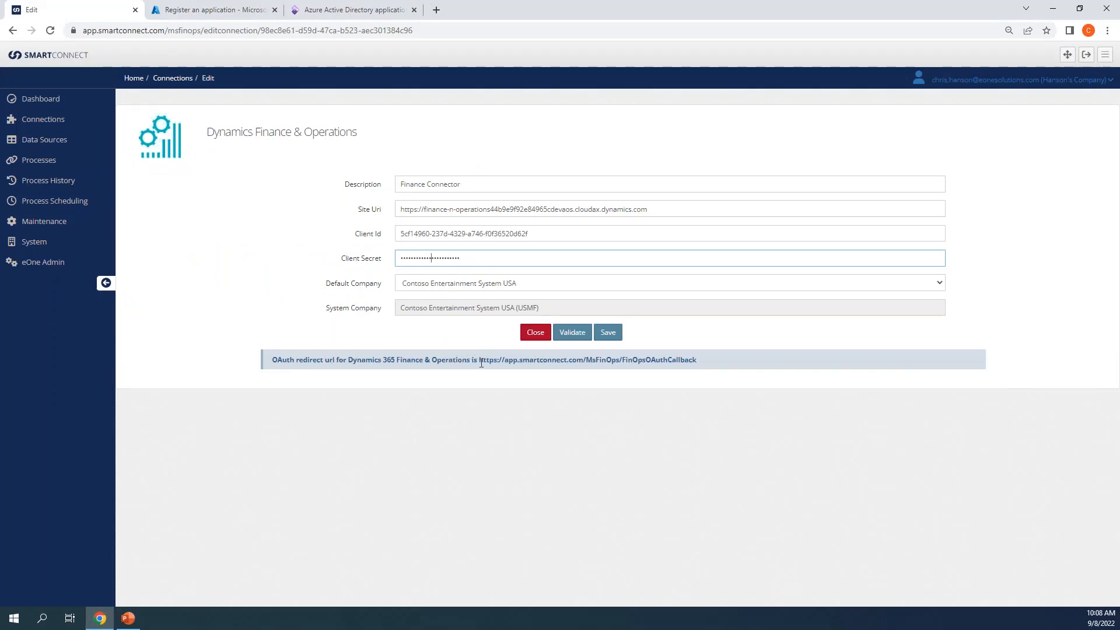
Step: Copy SmartConnect's OAuth redirect URL into the Azure form's Web Redirect URI
drag(479, 360, 702, 361)
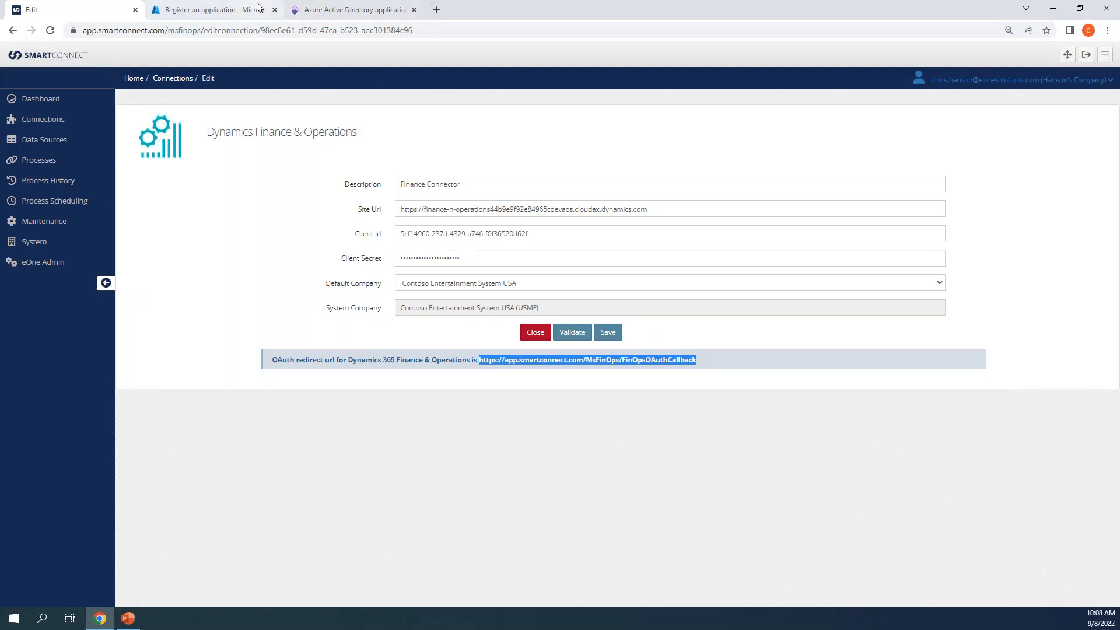
click(210, 10)
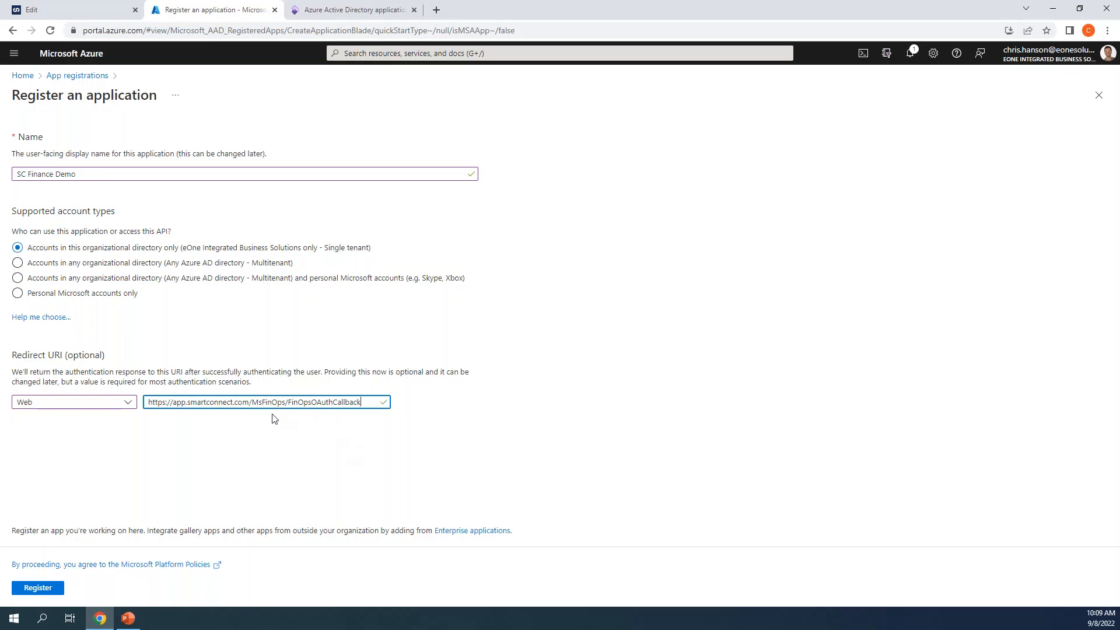
Step: Highlight the app.smartconnect.com host and MsFinOps path in the redirect URI, then register the app
click(258, 403)
drag(173, 402, 250, 403)
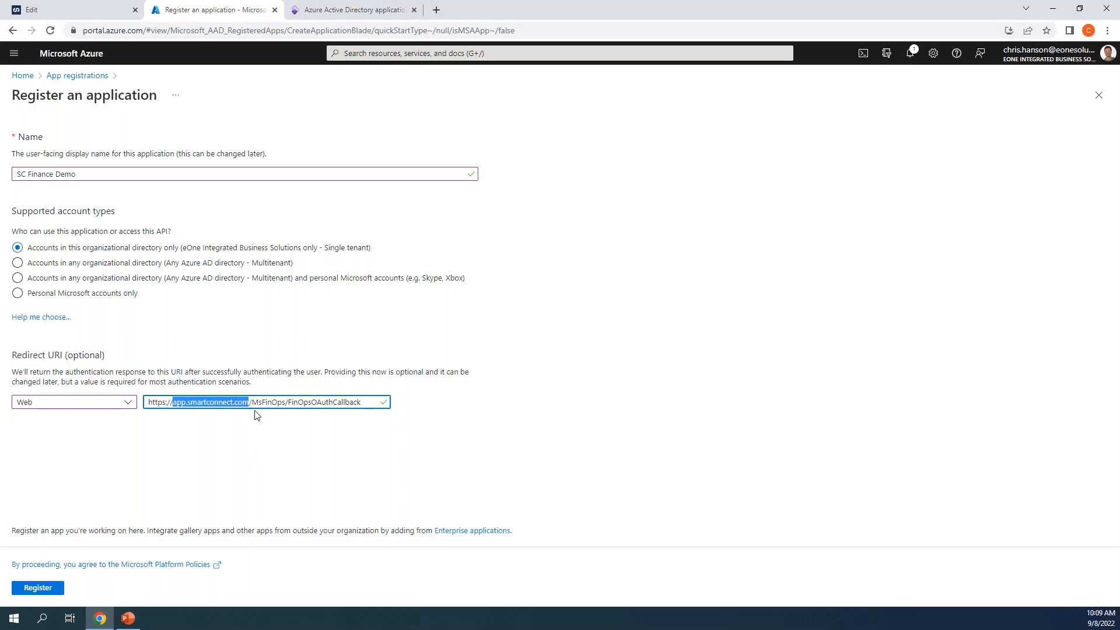
drag(251, 402, 326, 407)
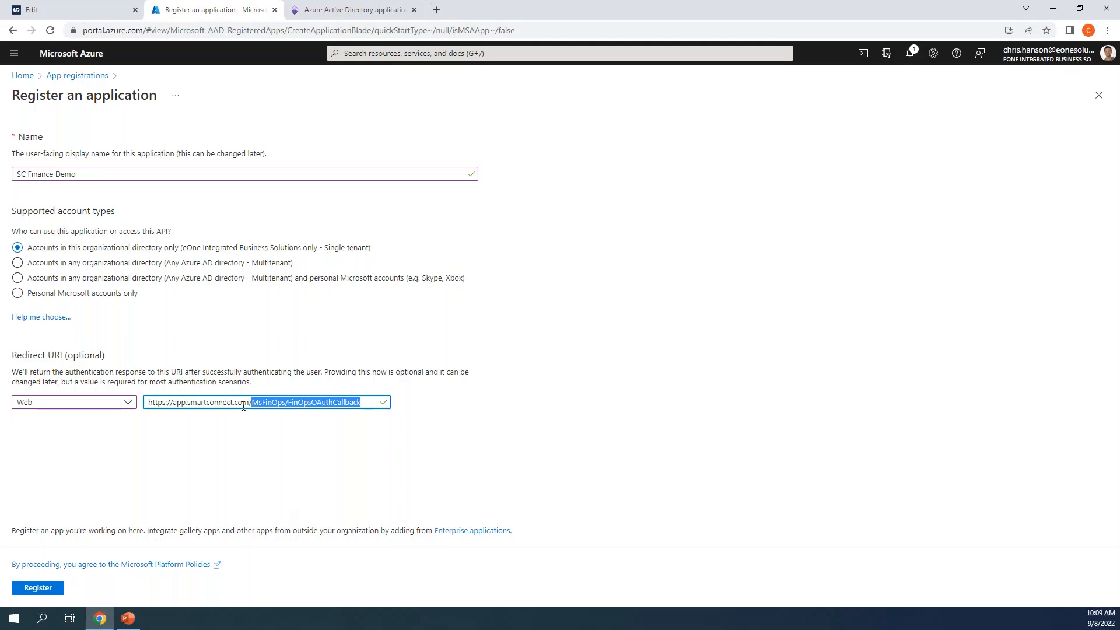
click(46, 585)
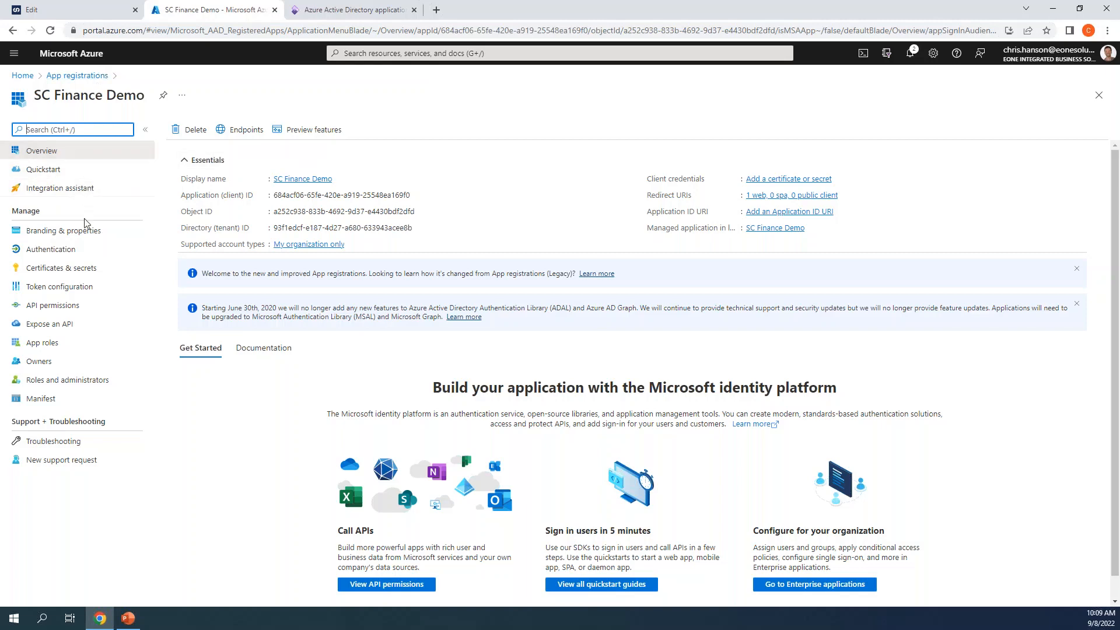
Step: Check the app's Authentication redirect URI, then view its API permissions
click(65, 249)
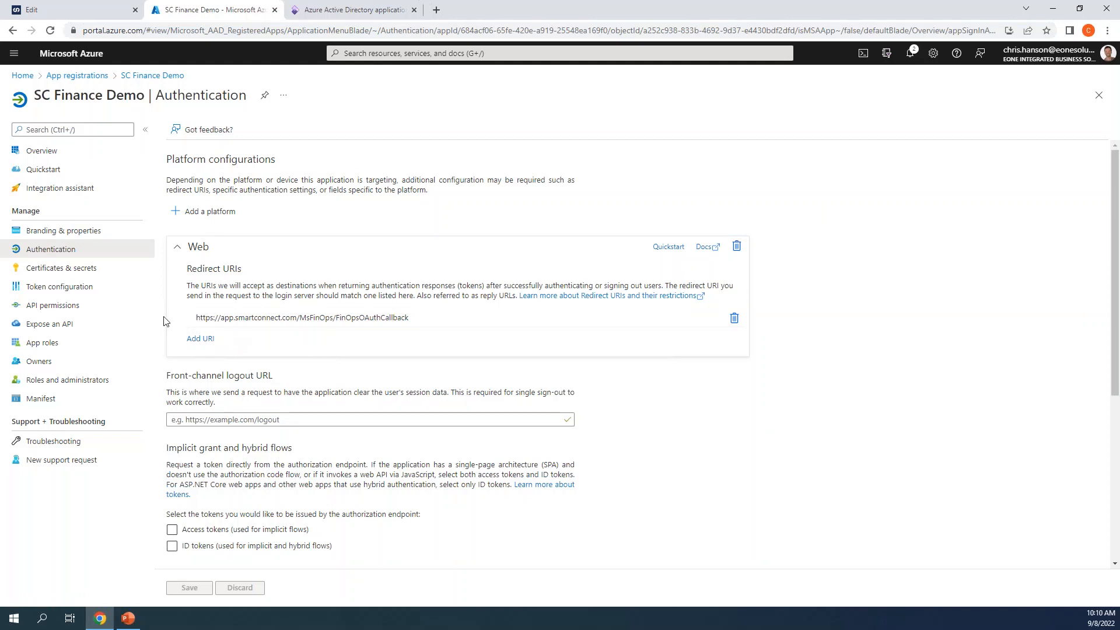
click(60, 304)
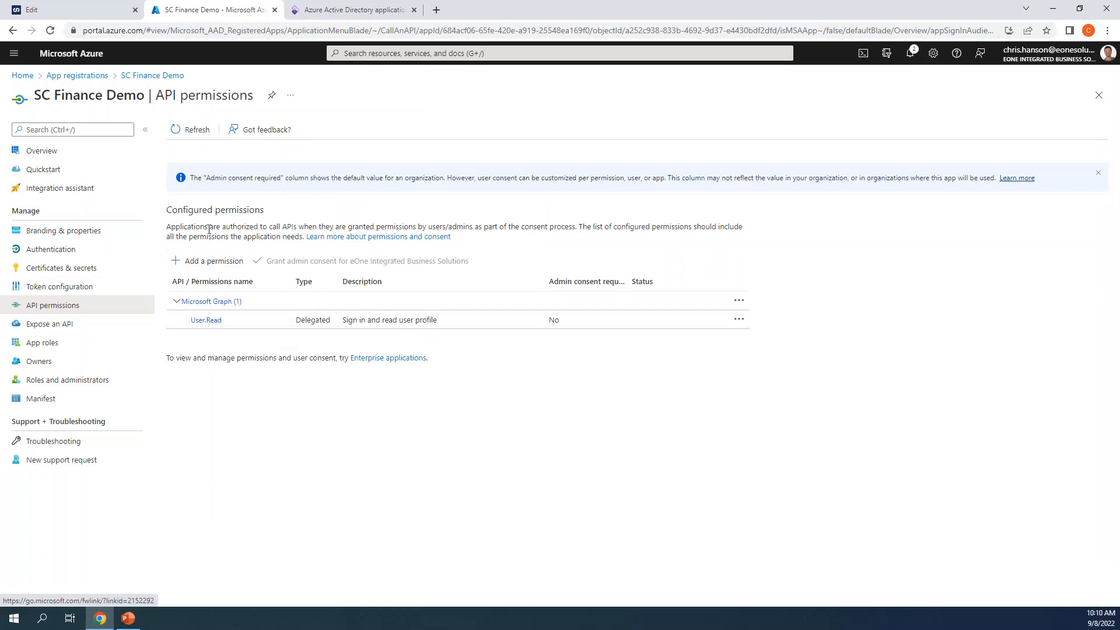
Step: Add delegated Dynamics ERP permissions AX.FullAccess, CustomService.FullAccess and Odata.FullAccess to SC Finance Demo
click(211, 260)
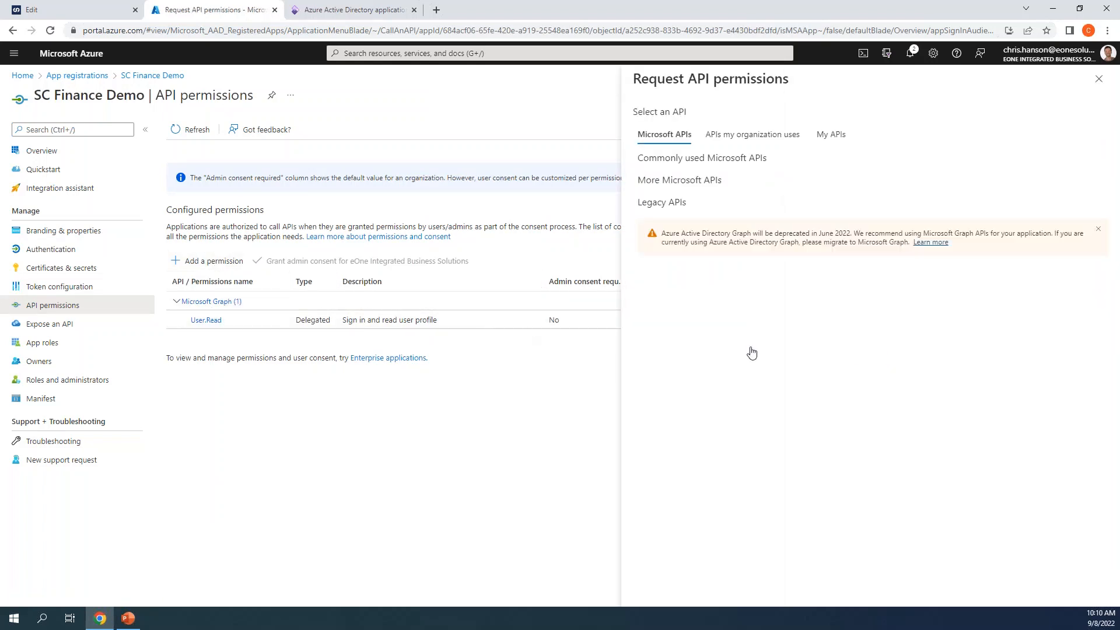
scroll(815, 345, down, 3)
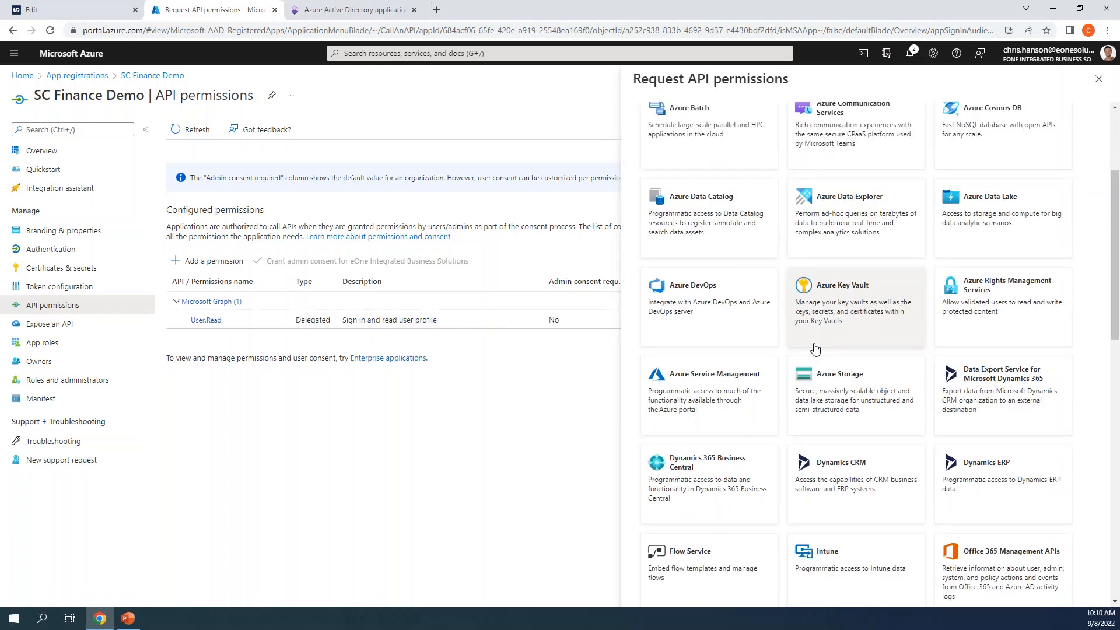
click(979, 465)
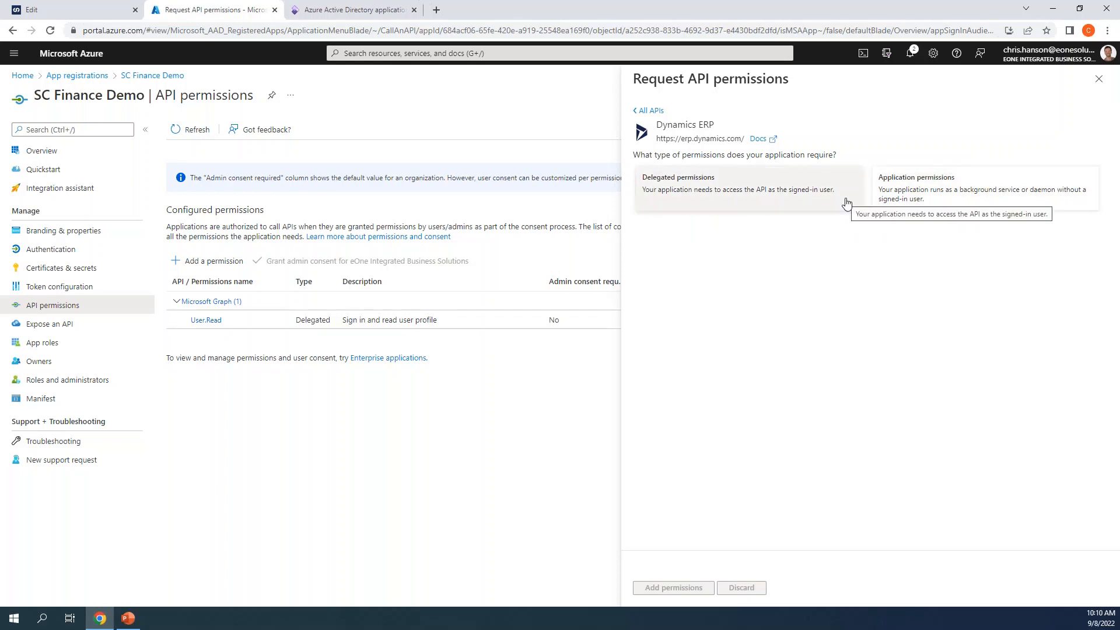
click(846, 204)
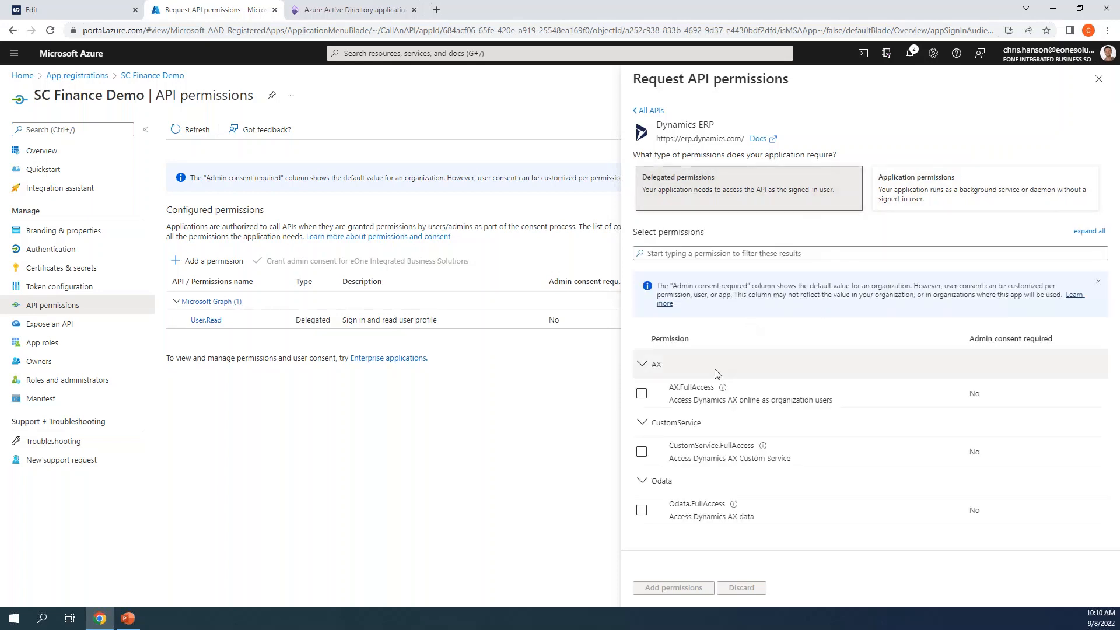
click(642, 393)
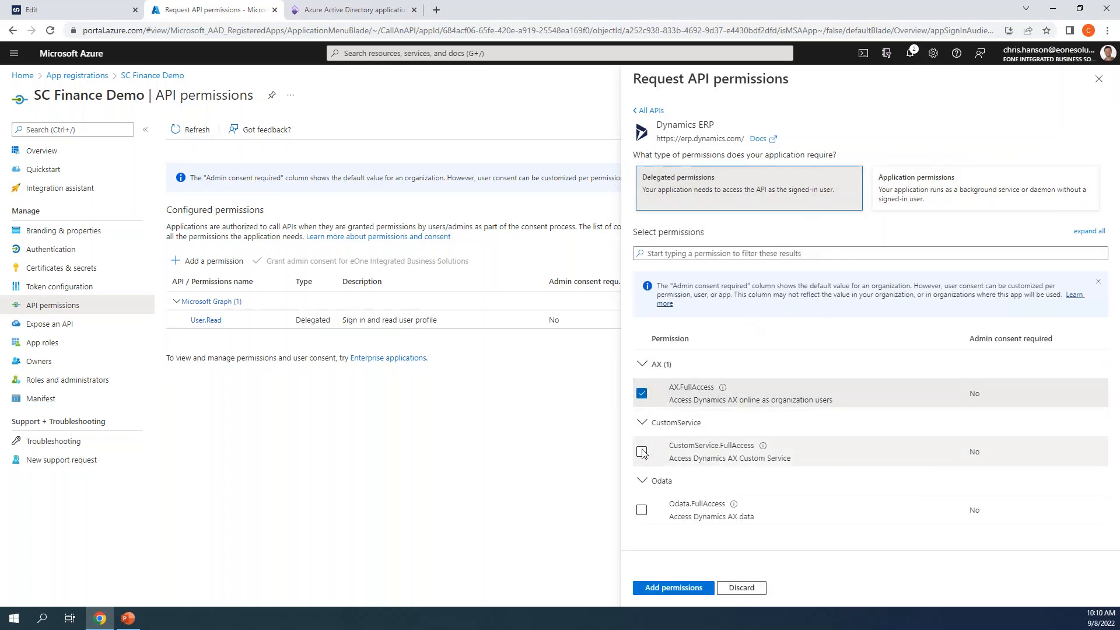
click(642, 452)
click(642, 510)
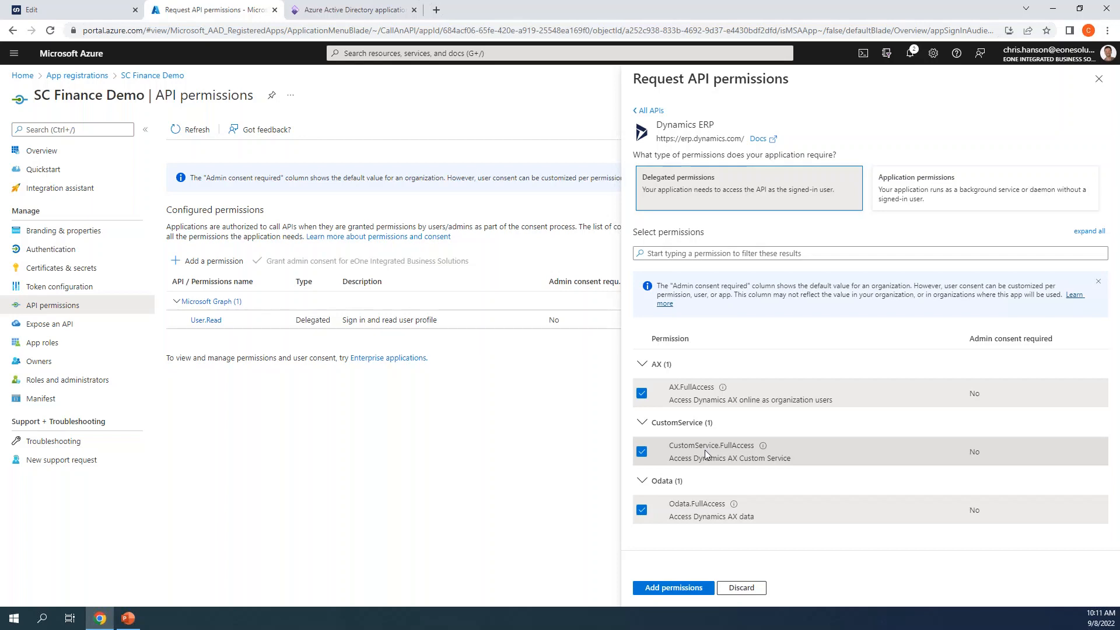
click(683, 588)
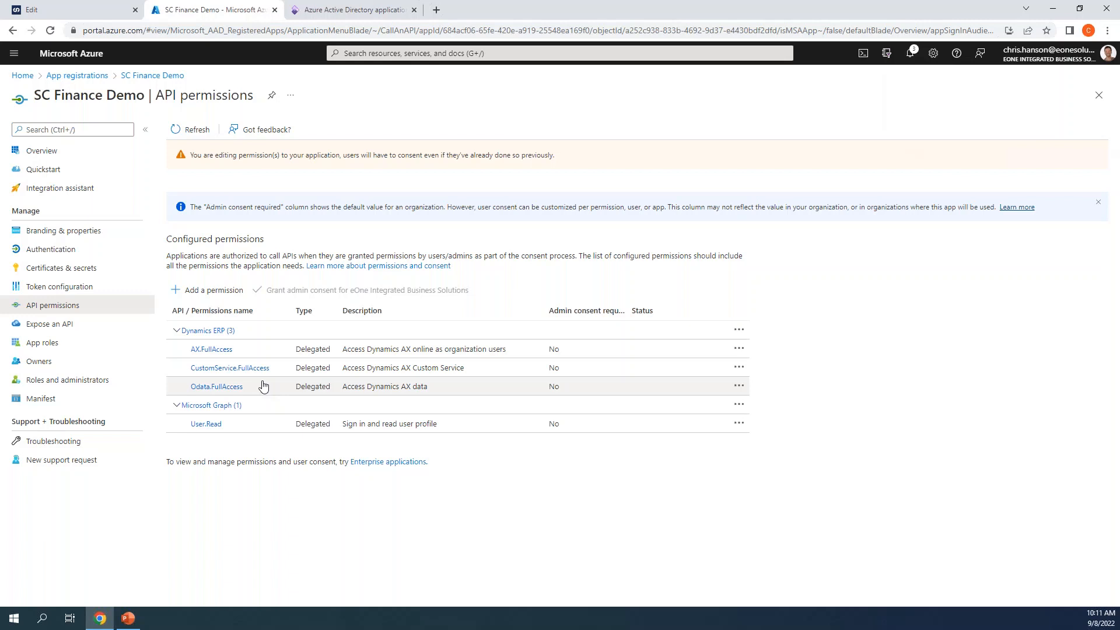
Step: Open the app's Certificates & secrets and select SmartConnect's existing Client Secret value
click(92, 270)
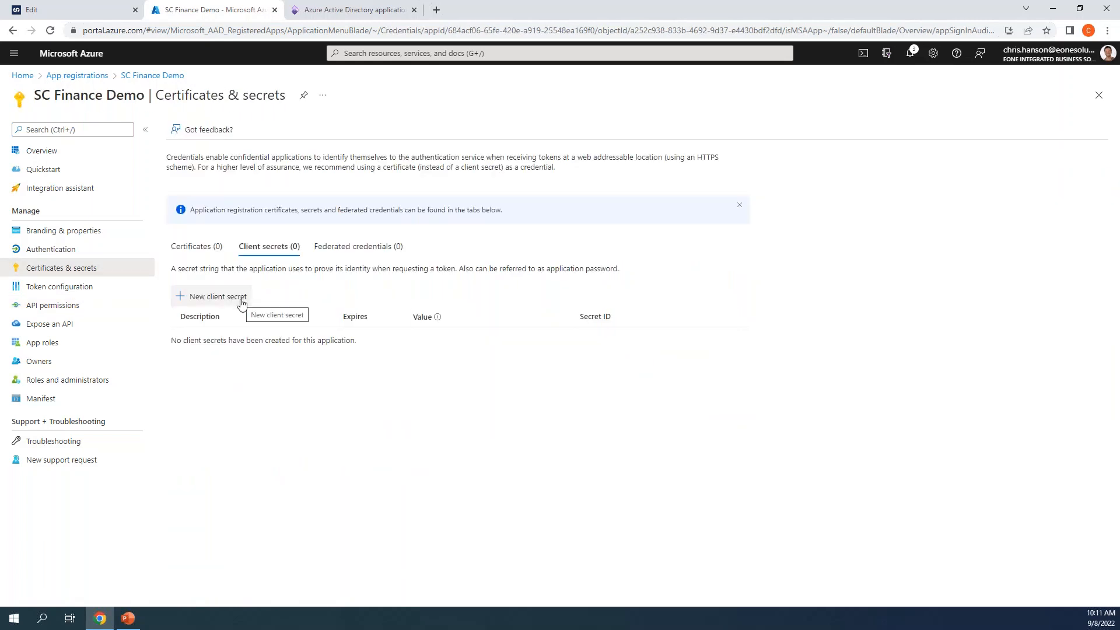
click(112, 11)
drag(477, 258, 381, 262)
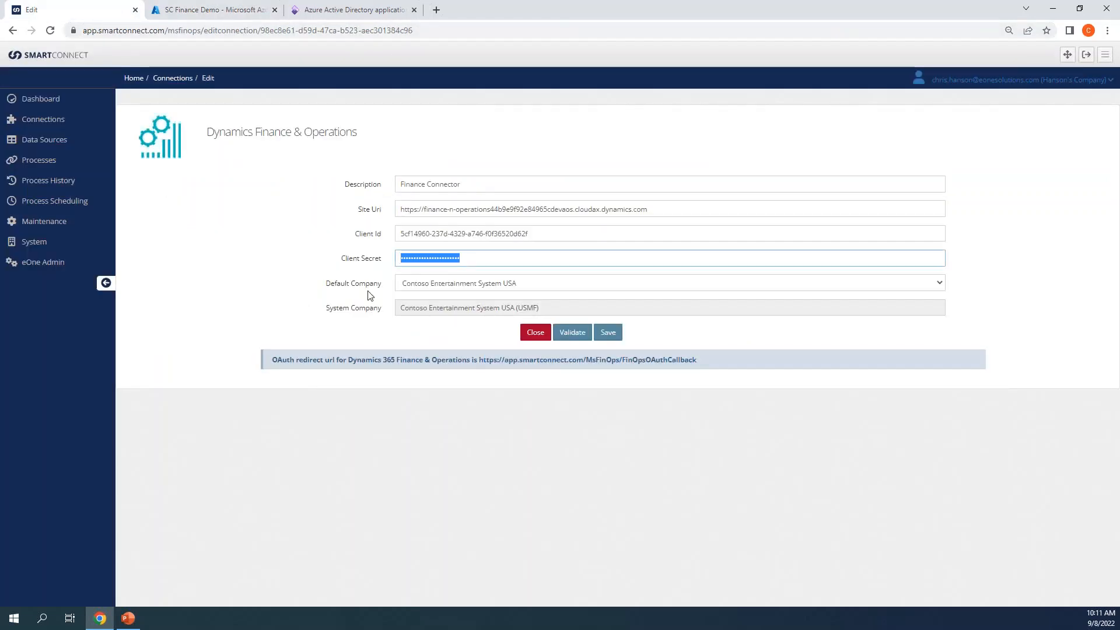
click(207, 10)
Step: Create a client secret named 'test secret' that expires in 24 months
click(214, 303)
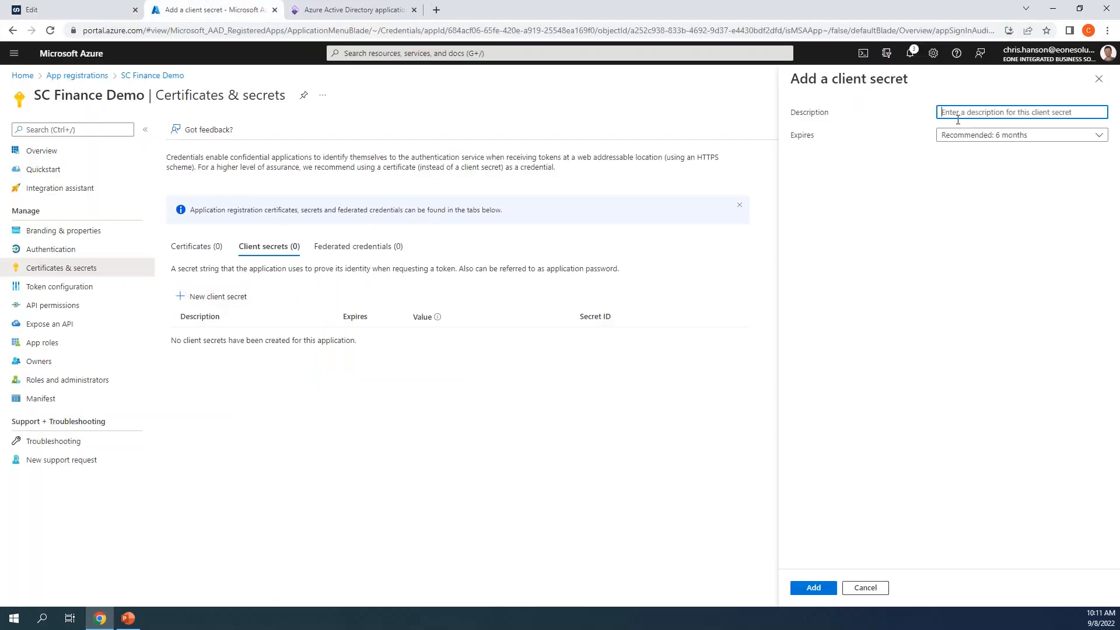
text(test secret)
key(Tab)
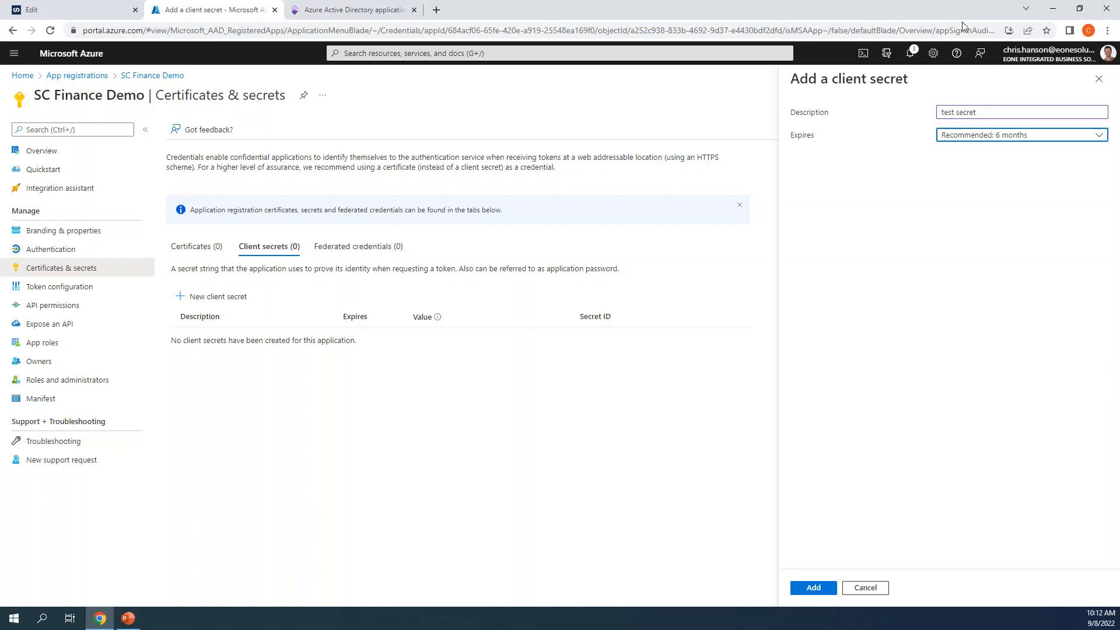
click(987, 136)
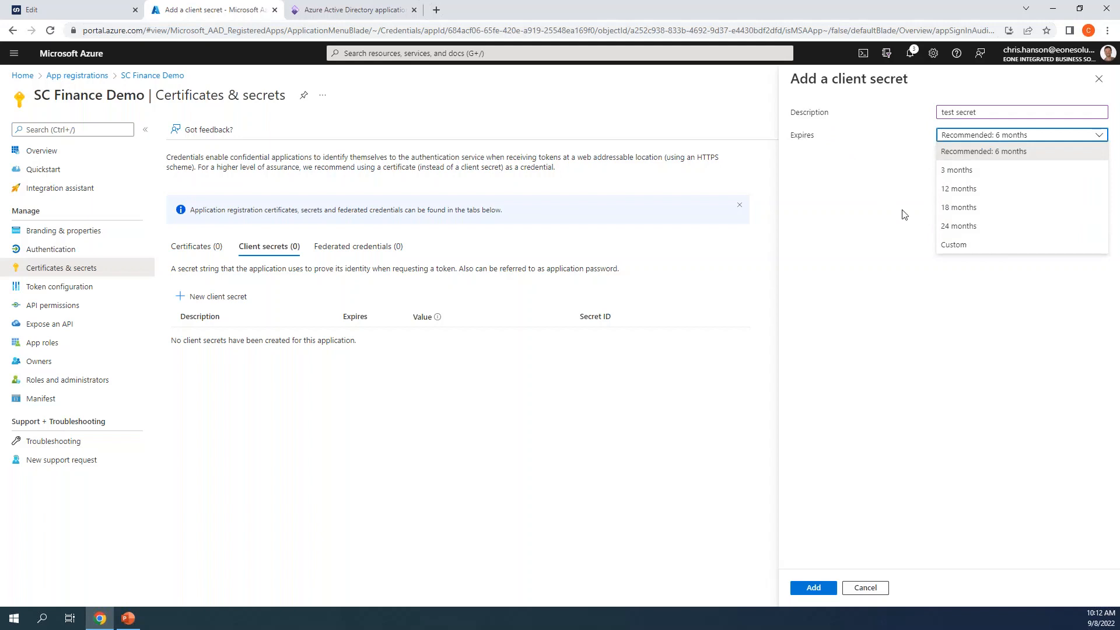
click(950, 227)
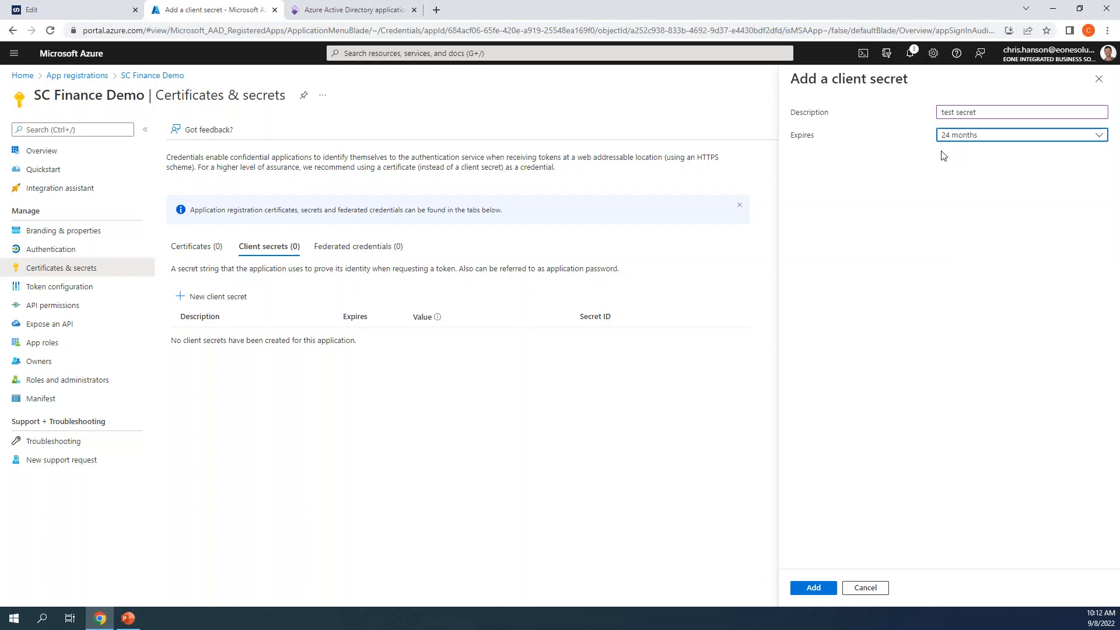
click(958, 138)
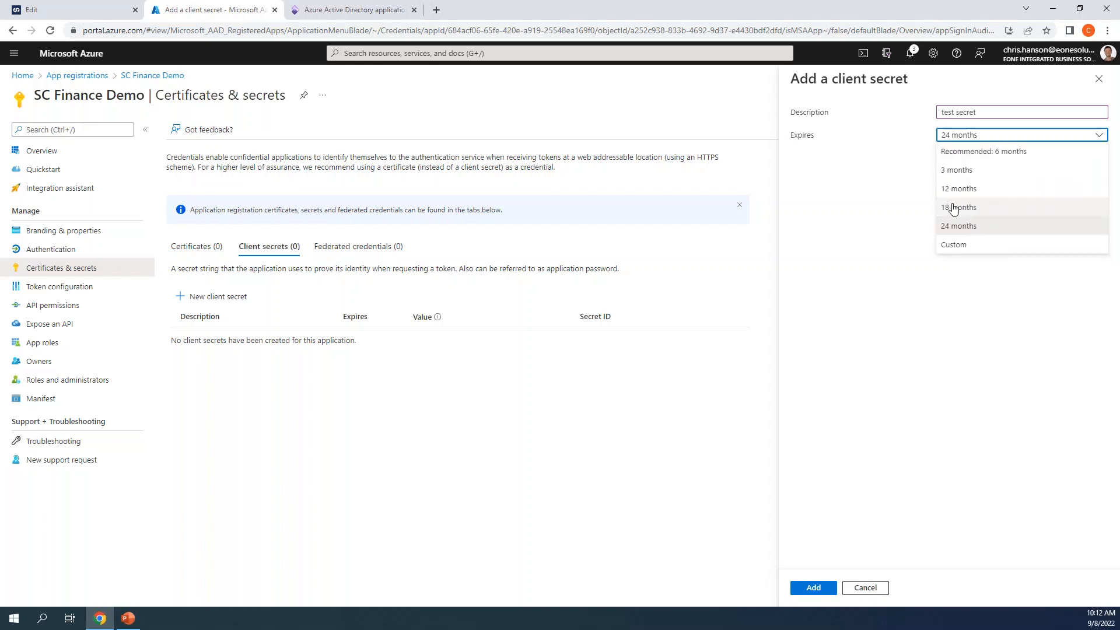
click(880, 204)
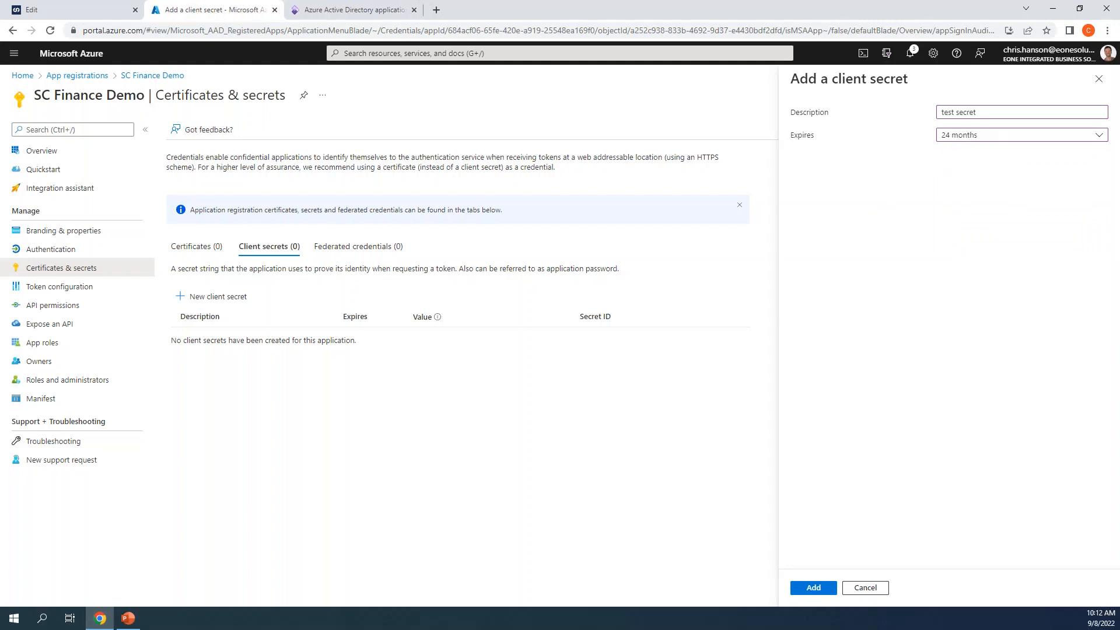
click(836, 586)
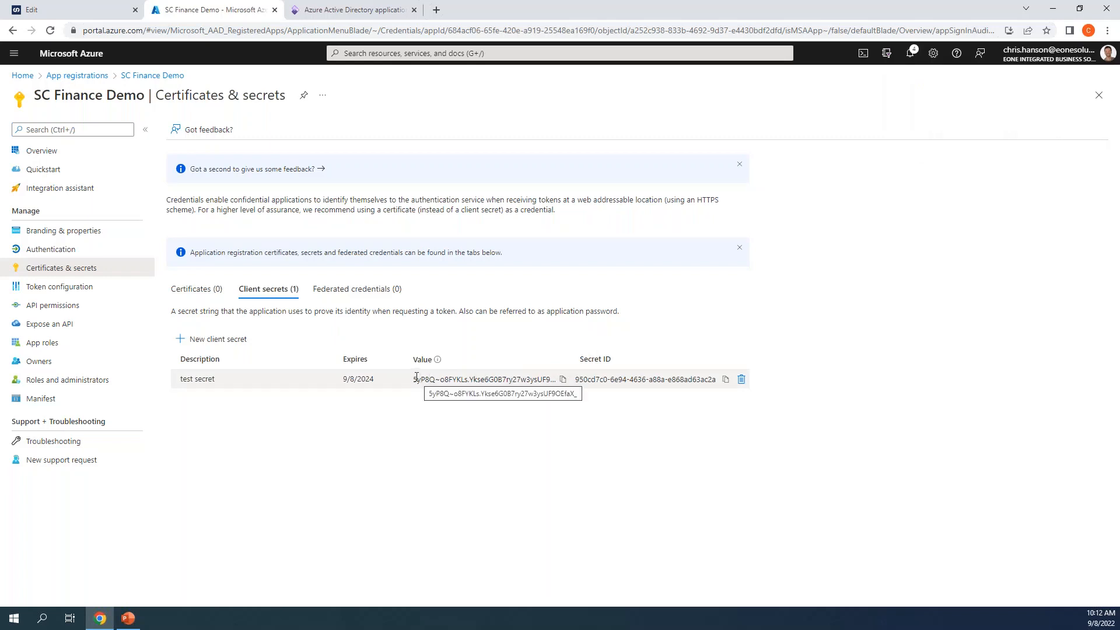
Step: Select the old Client Secret in SmartConnect, then copy the new test secret's value in Azure
click(70, 10)
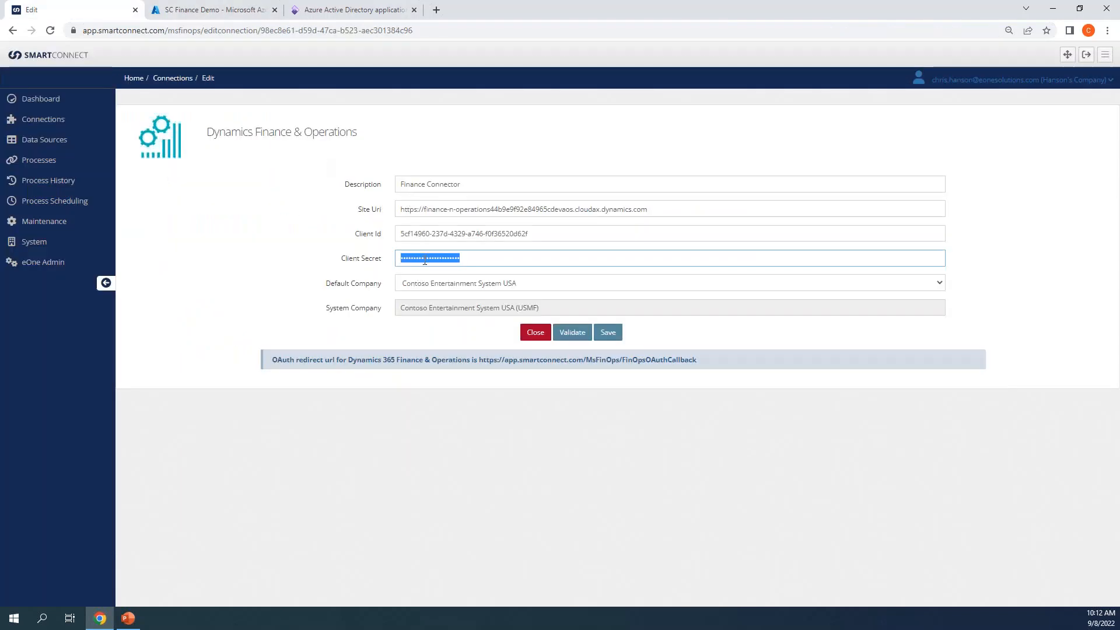
click(425, 260)
drag(462, 259, 365, 253)
click(244, 10)
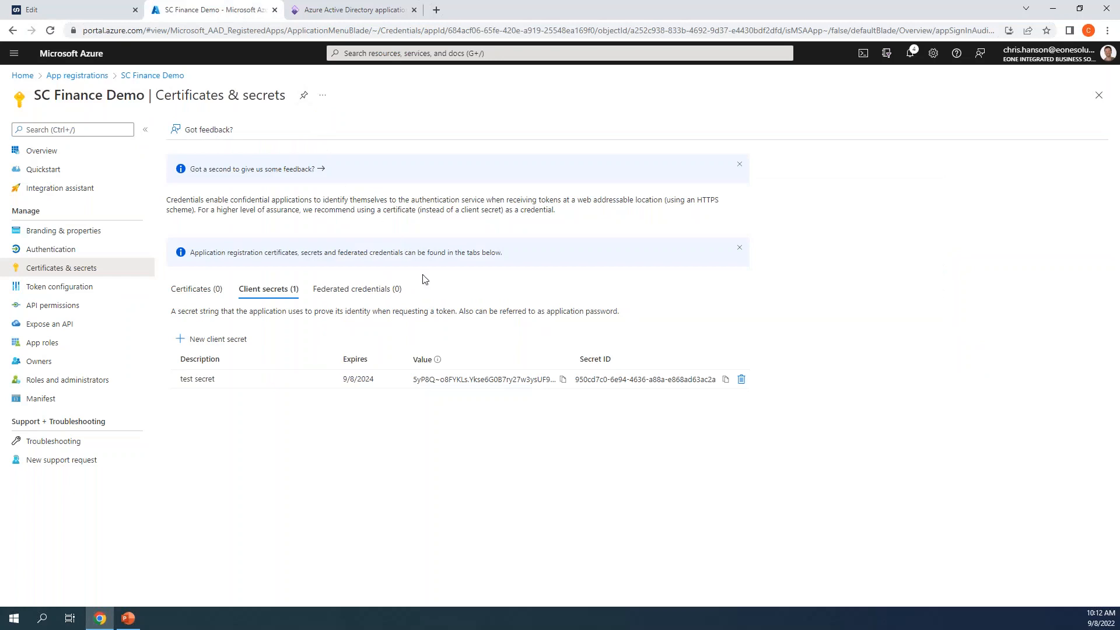
click(563, 380)
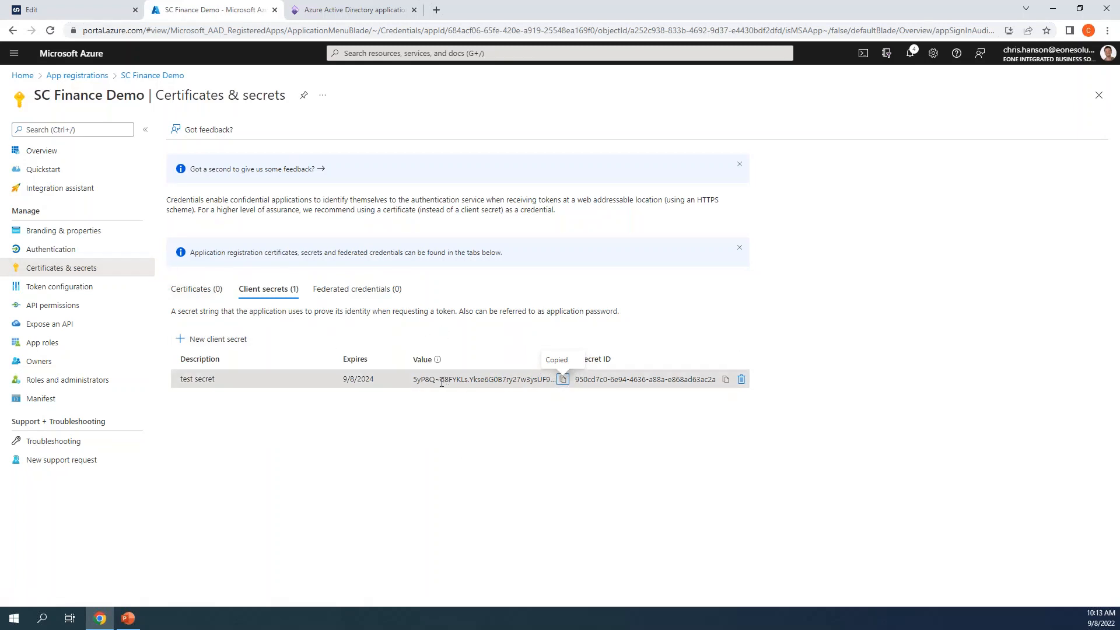
Step: Flip between the app's Authentication and Certificates & secrets pages to compare settings
click(71, 251)
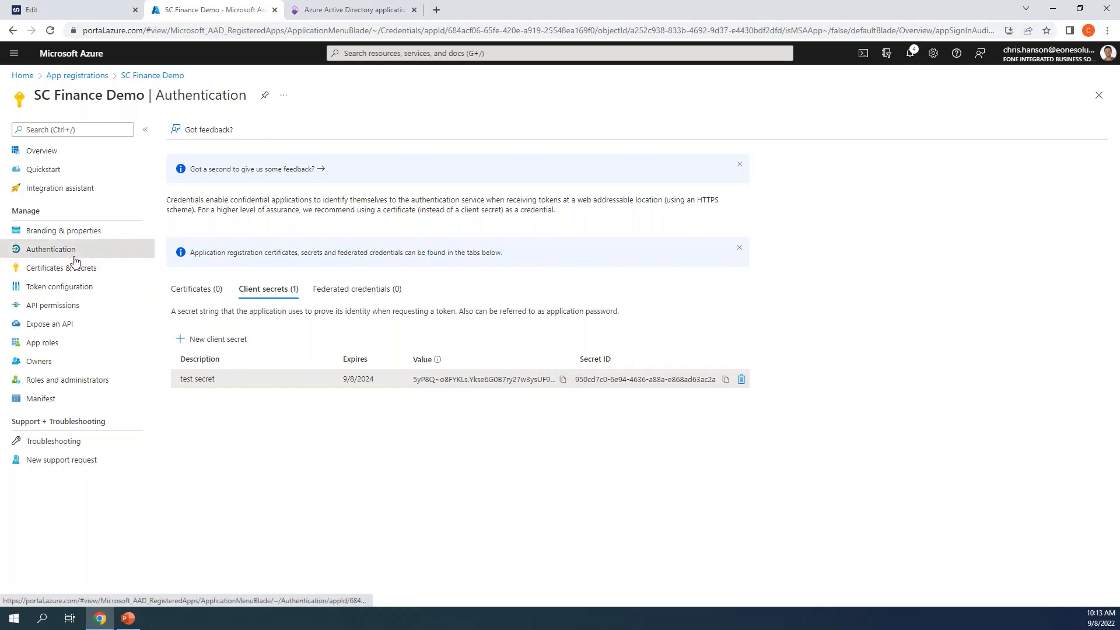
click(76, 272)
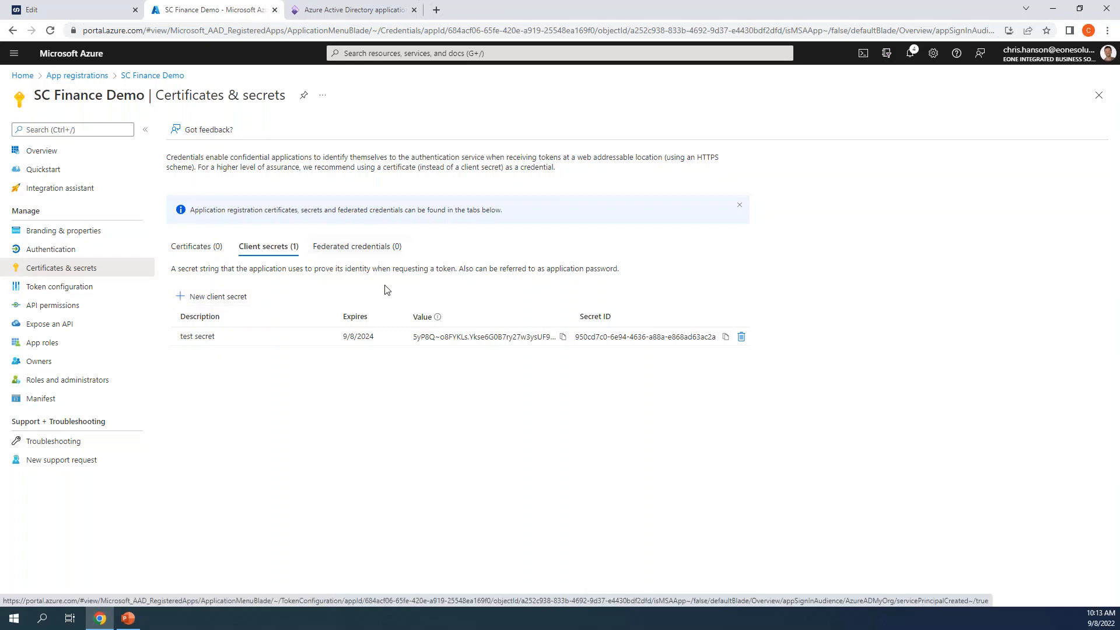
mouse_move(437, 318)
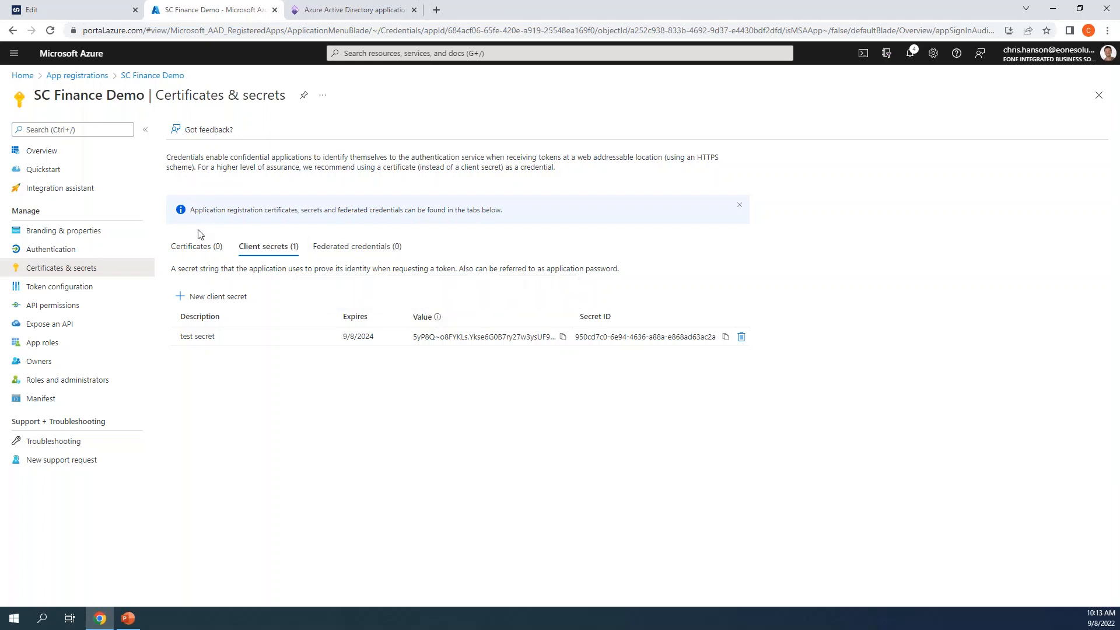
click(108, 248)
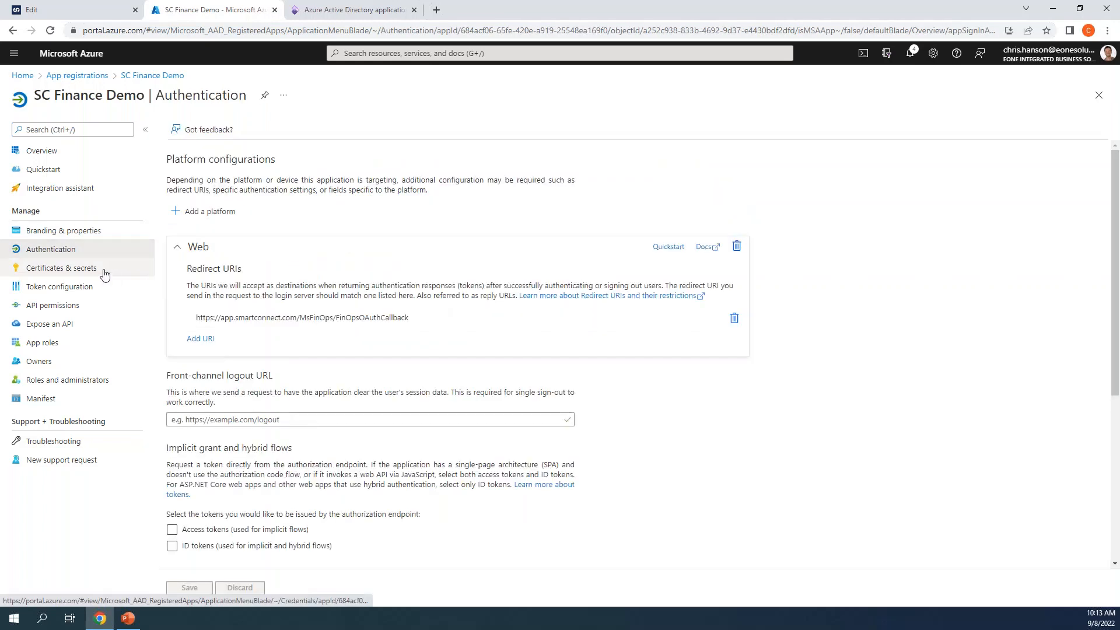
click(107, 269)
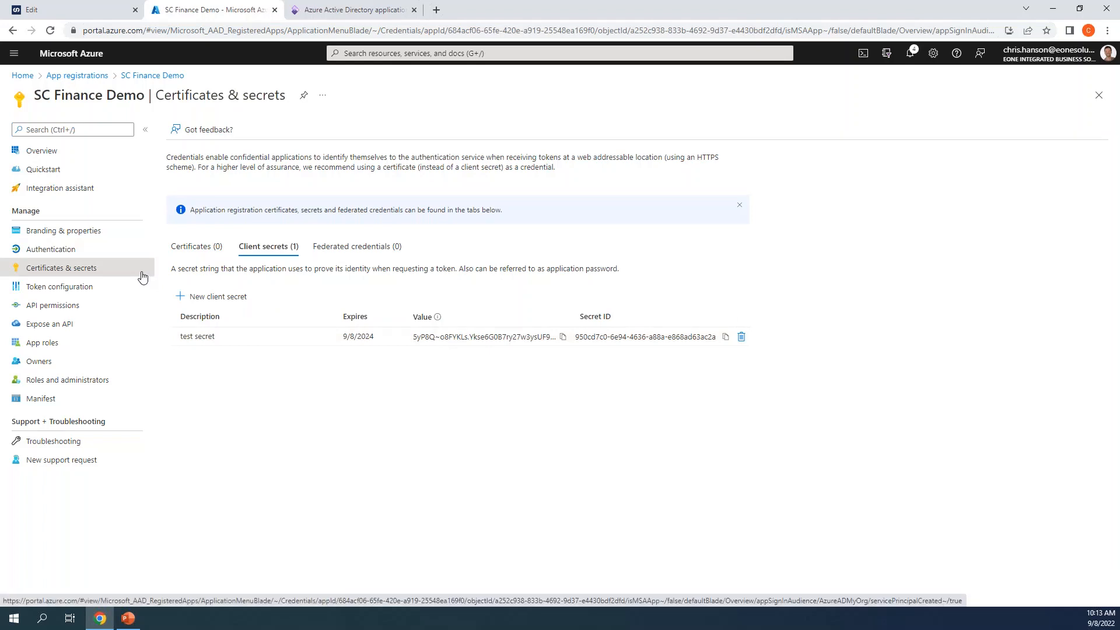
Step: Copy the Application (client) ID from the app overview and focus SmartConnect's Client Id field
click(54, 154)
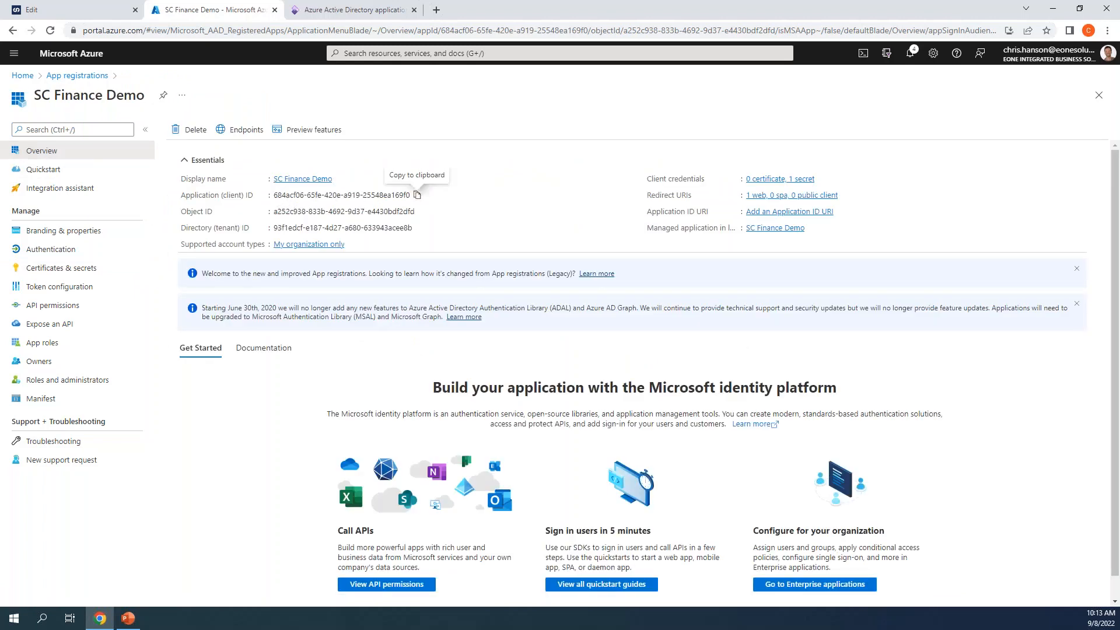
click(418, 195)
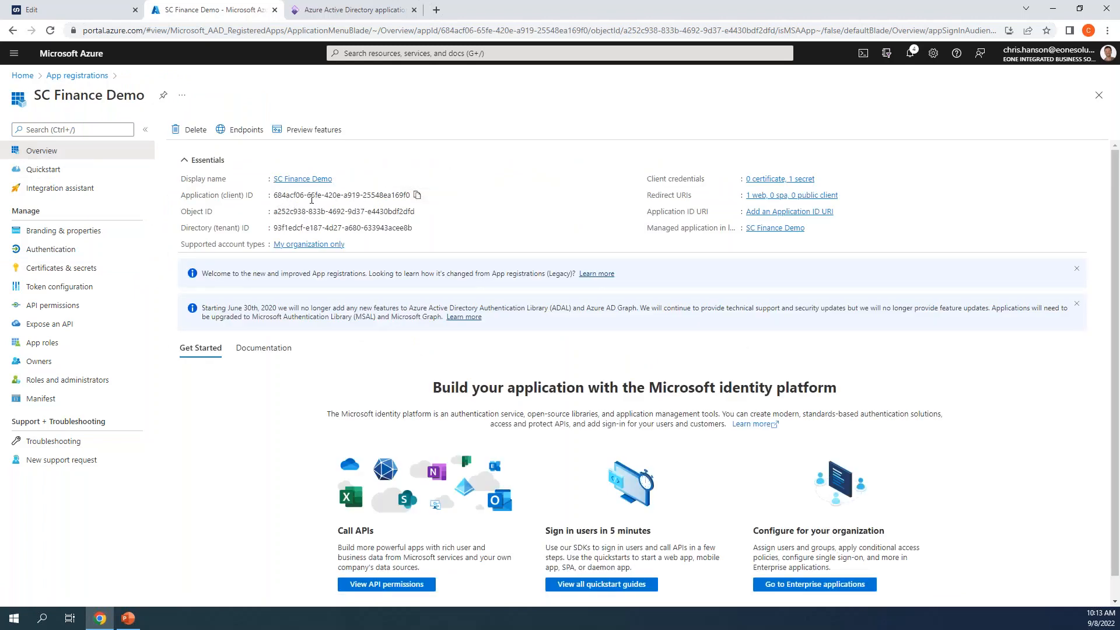
click(340, 6)
click(171, 8)
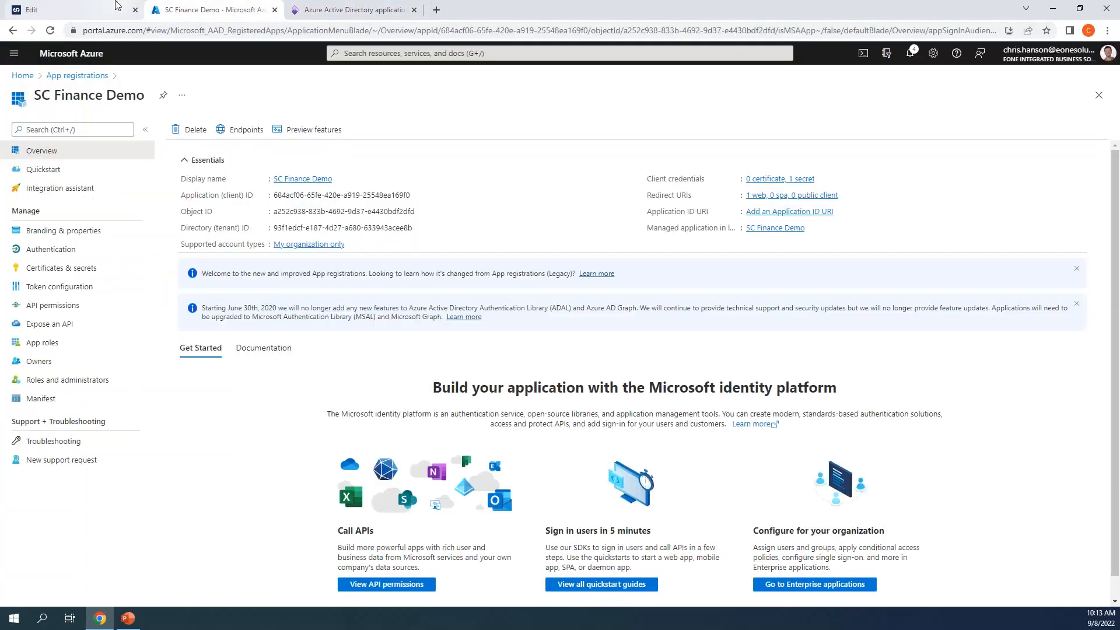
click(117, 6)
click(422, 234)
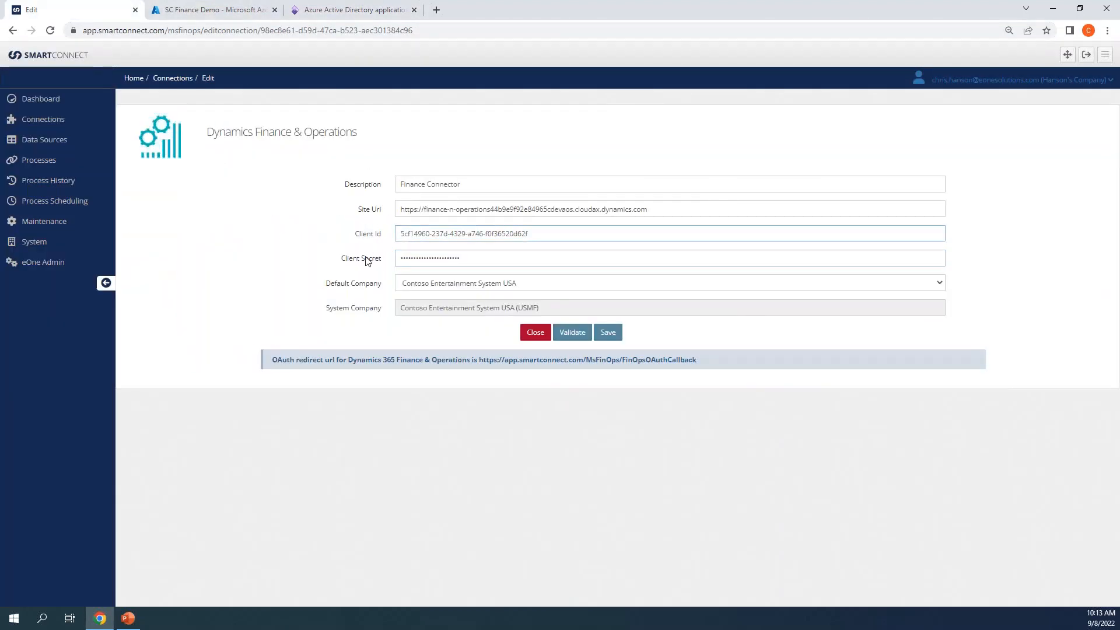
Step: Sign in with the work account and stay signed in, so the form shows company USMF
click(569, 332)
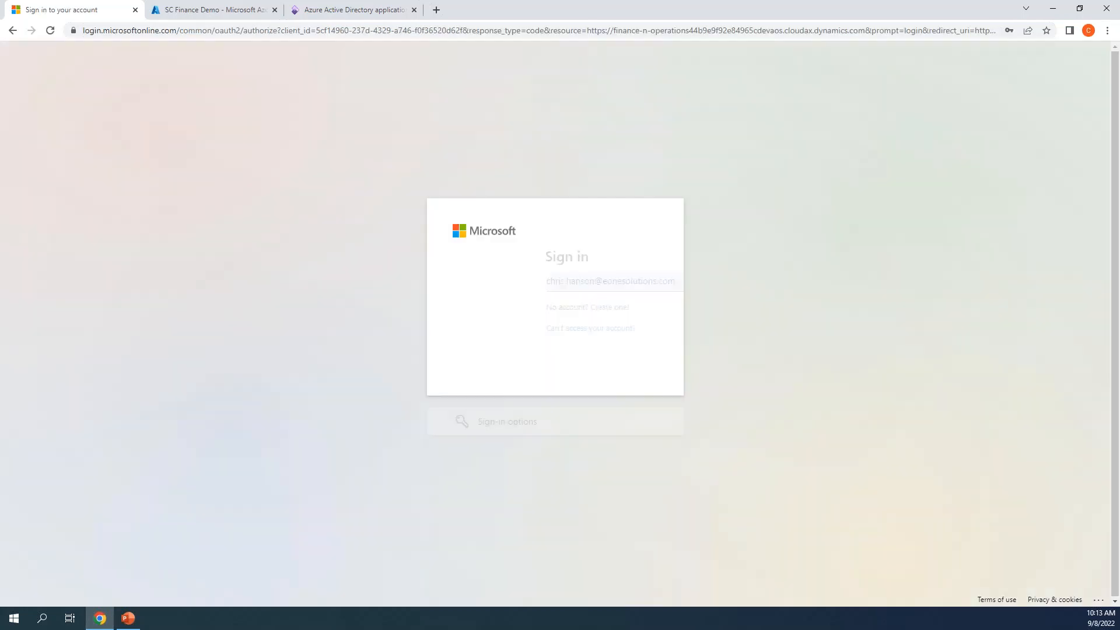
click(619, 364)
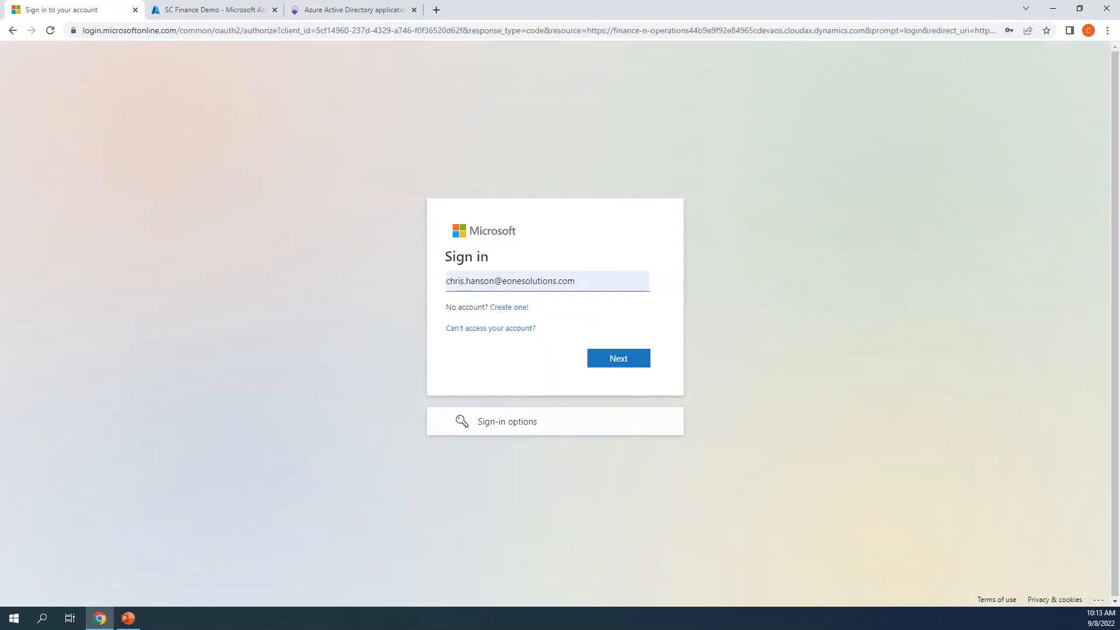
click(563, 308)
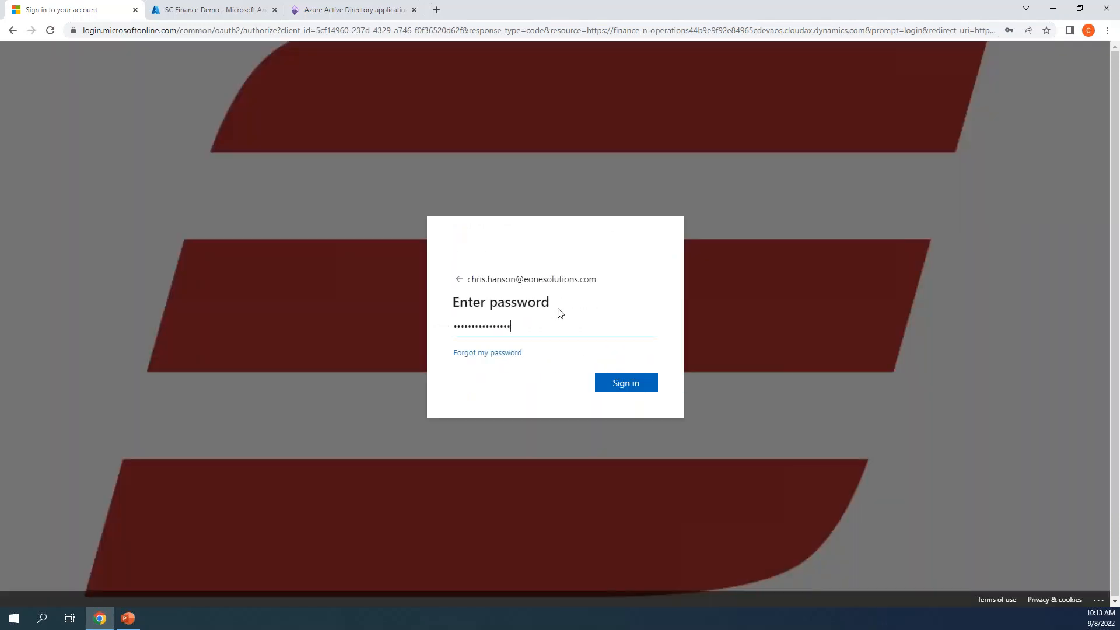
click(611, 390)
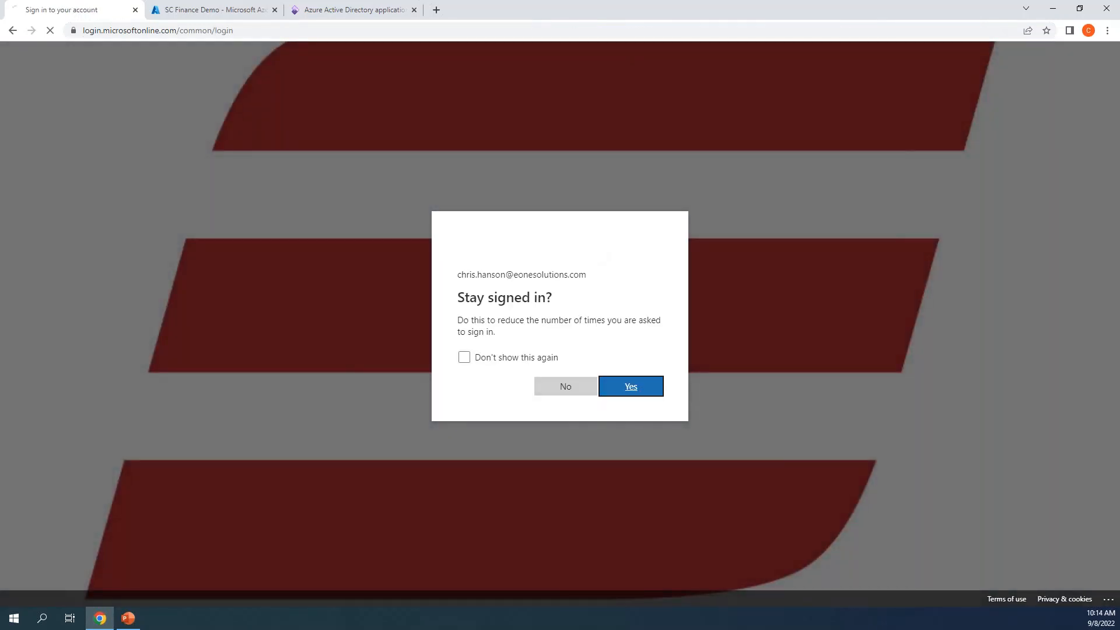
click(604, 380)
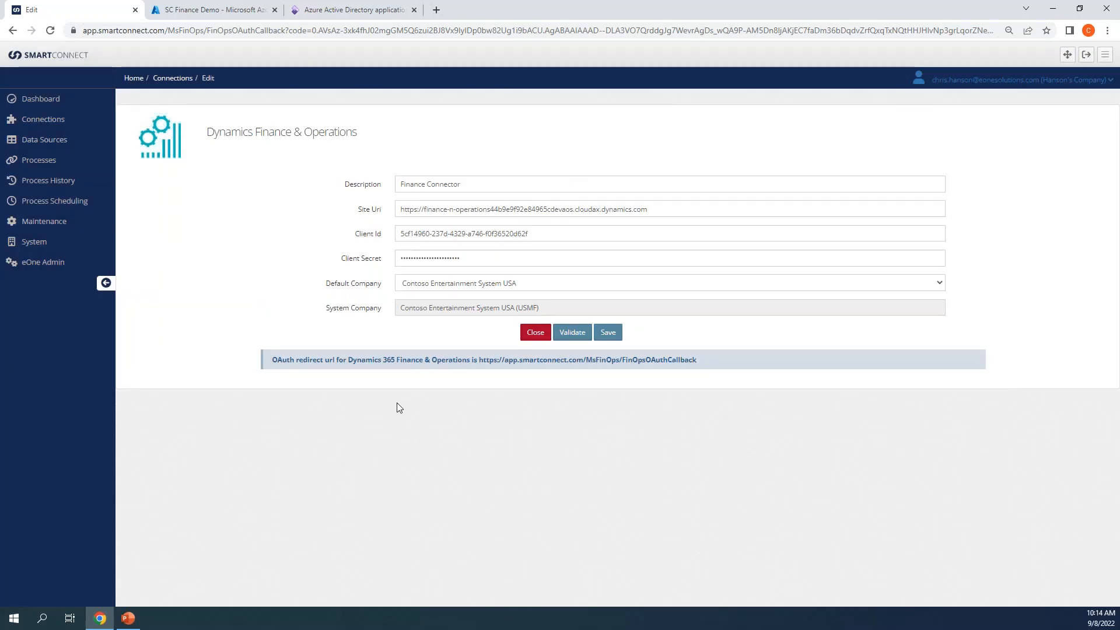
click(470, 283)
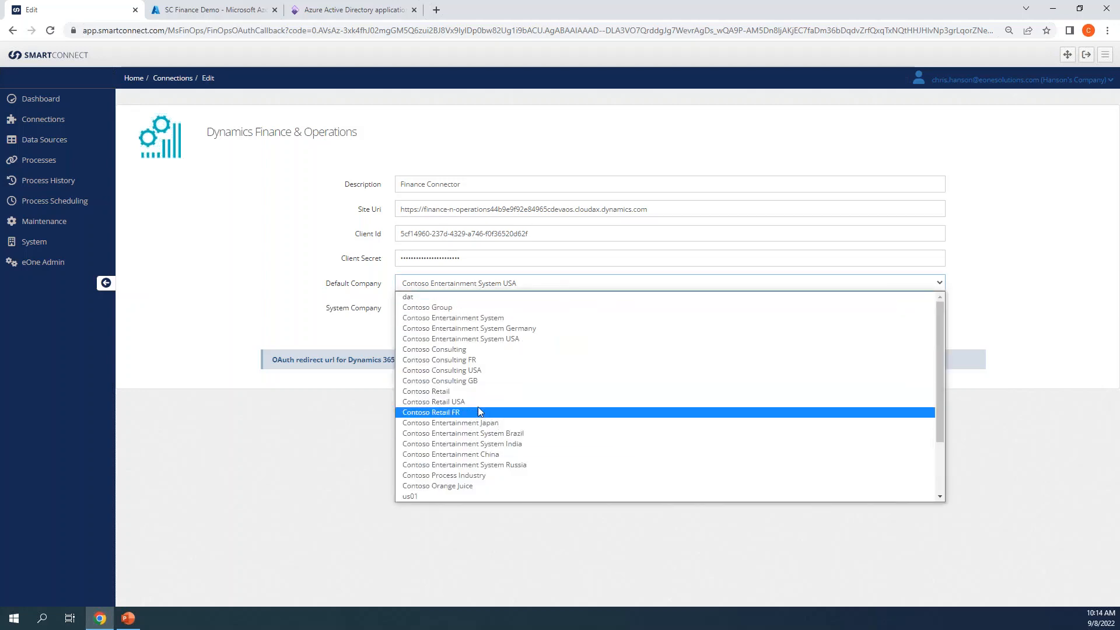
click(380, 397)
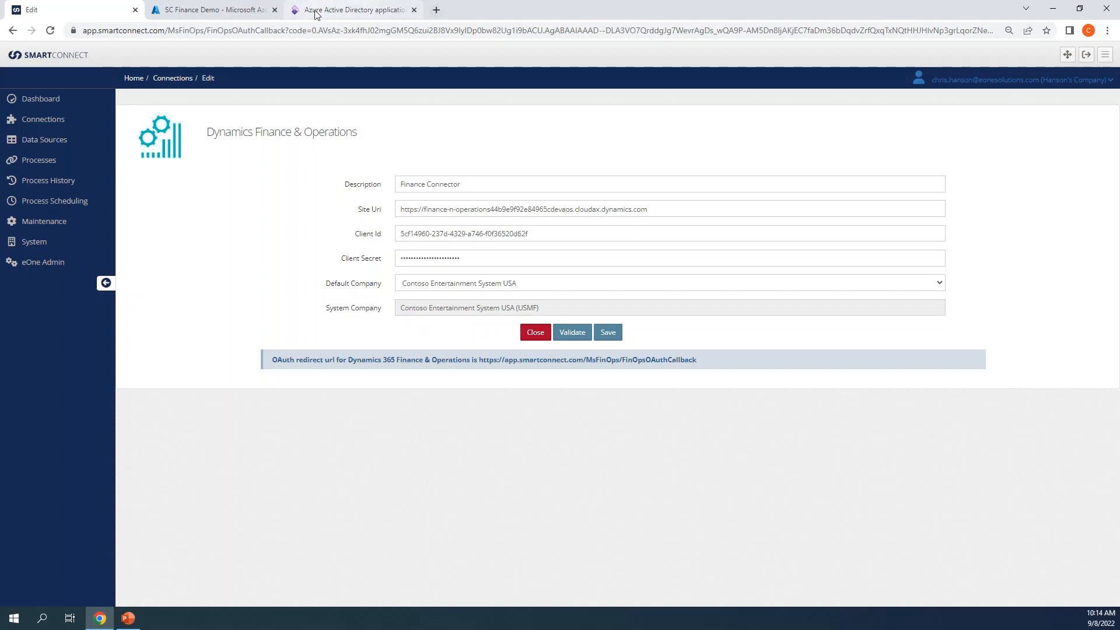
mouse_move(325, 10)
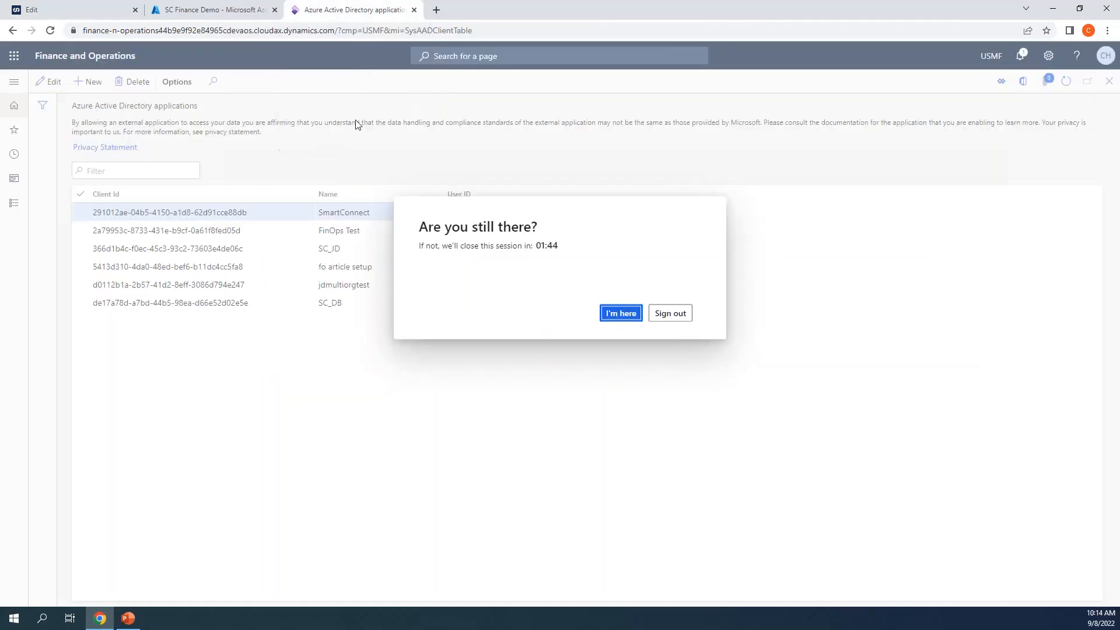
Step: Inspect the Azure Active Directory applications grid and its SmartConnect entry, discarding the trial new row
click(326, 10)
click(606, 310)
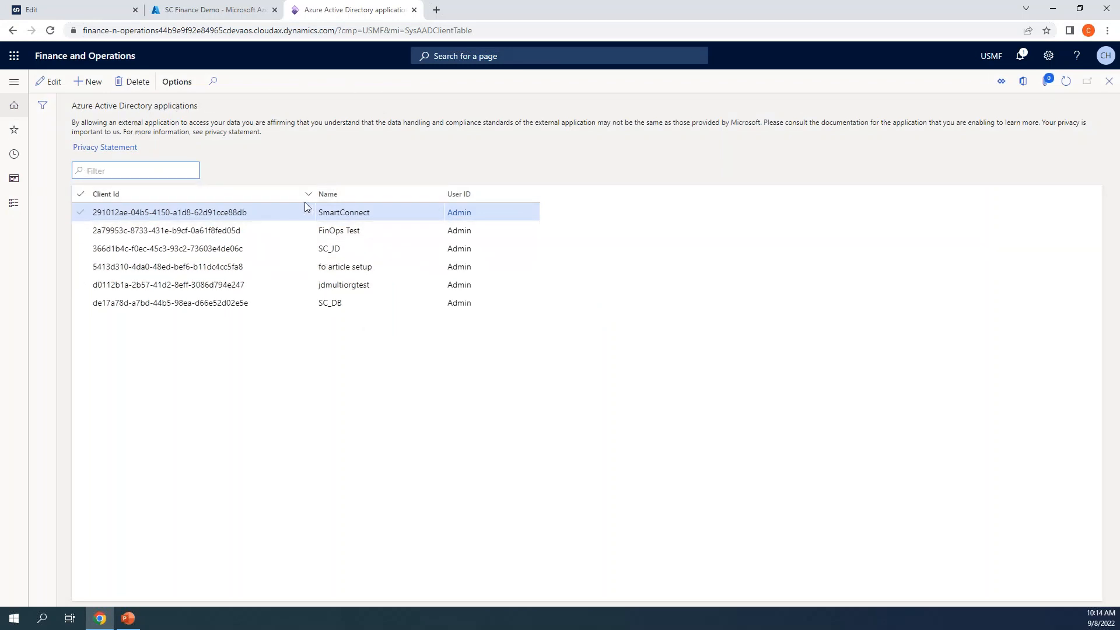
click(90, 81)
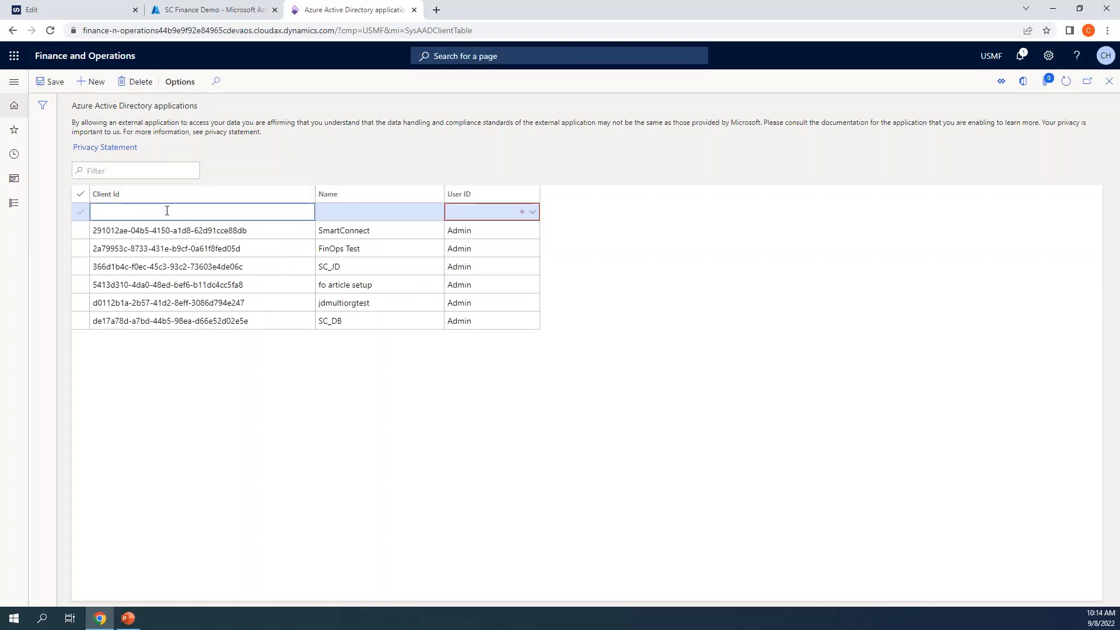
click(192, 10)
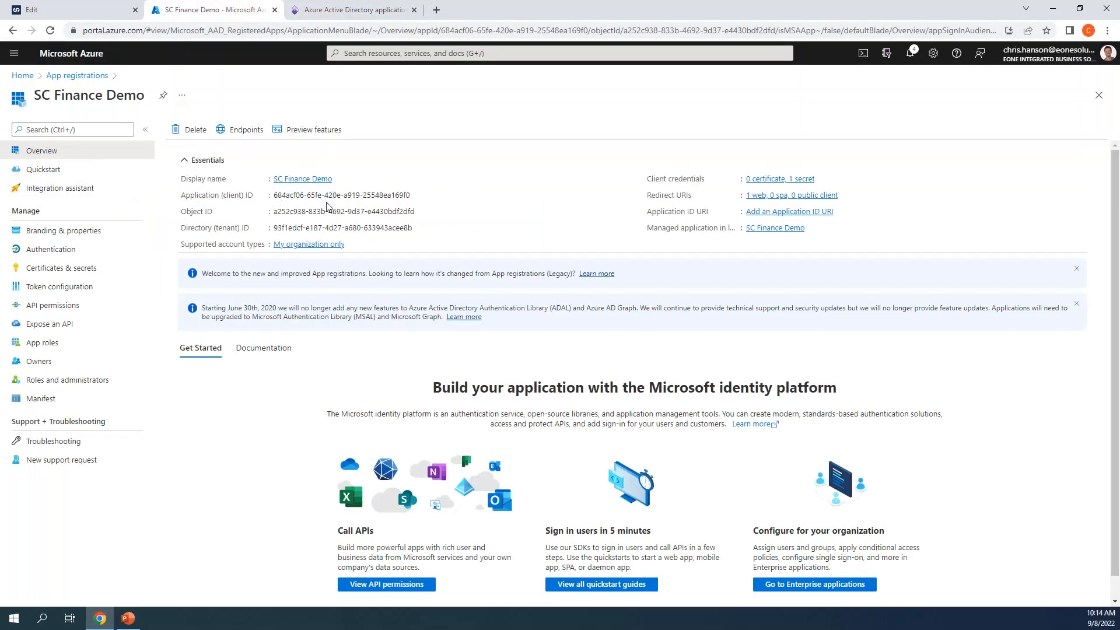
click(330, 10)
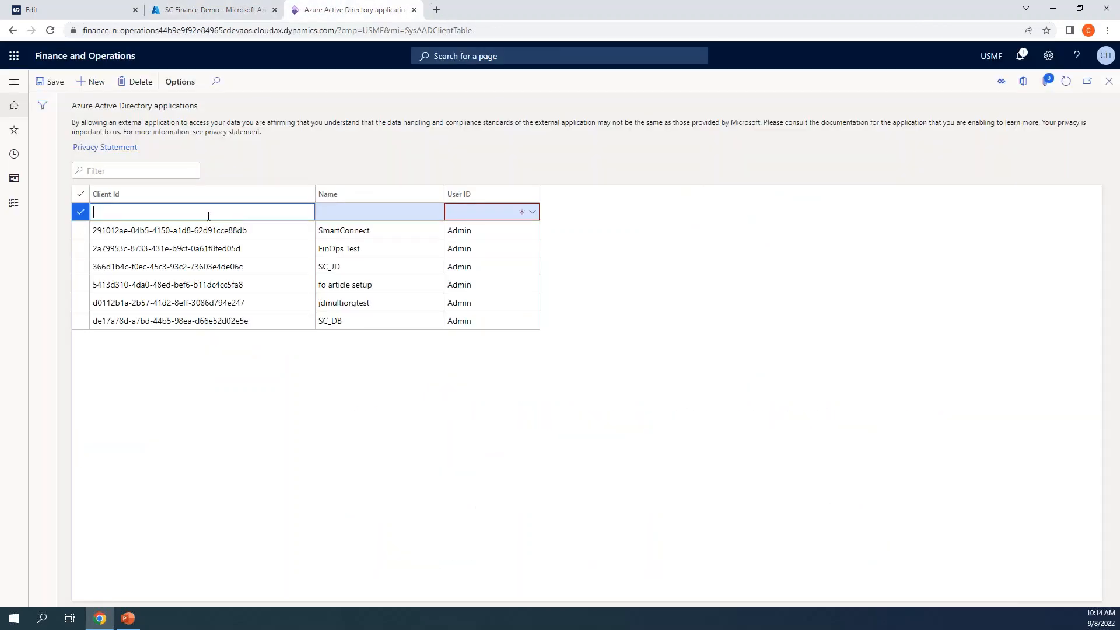
click(341, 213)
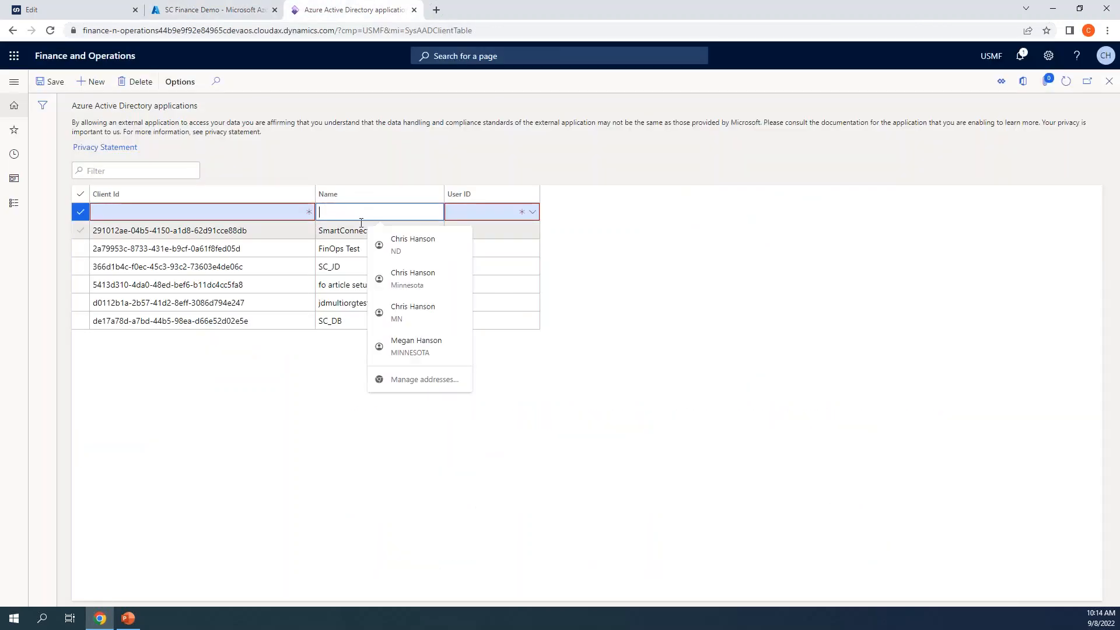
click(664, 299)
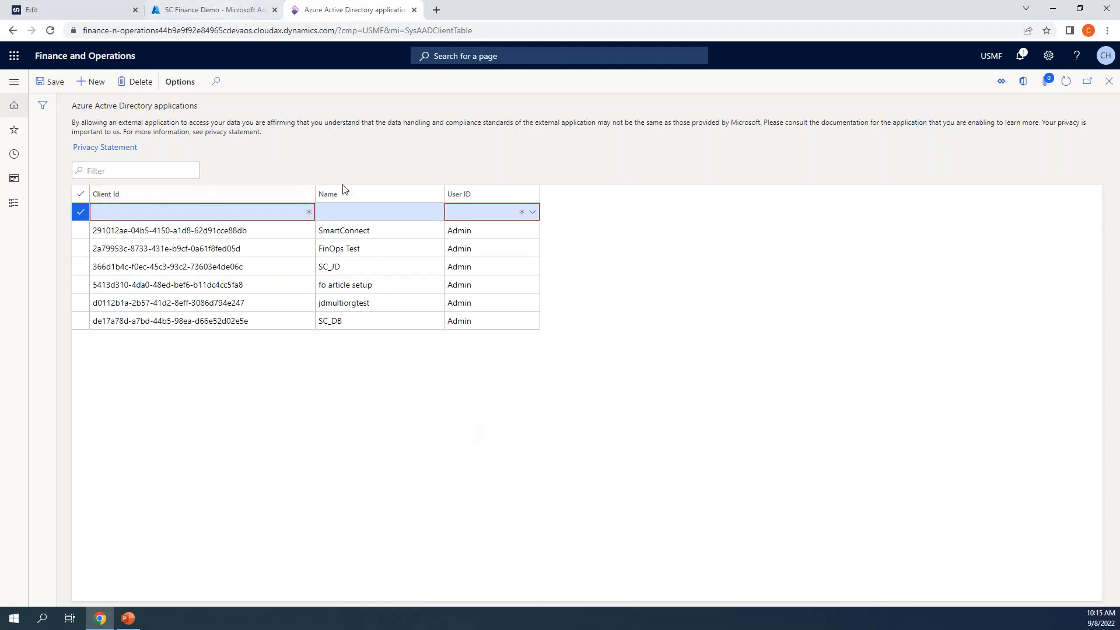
click(286, 231)
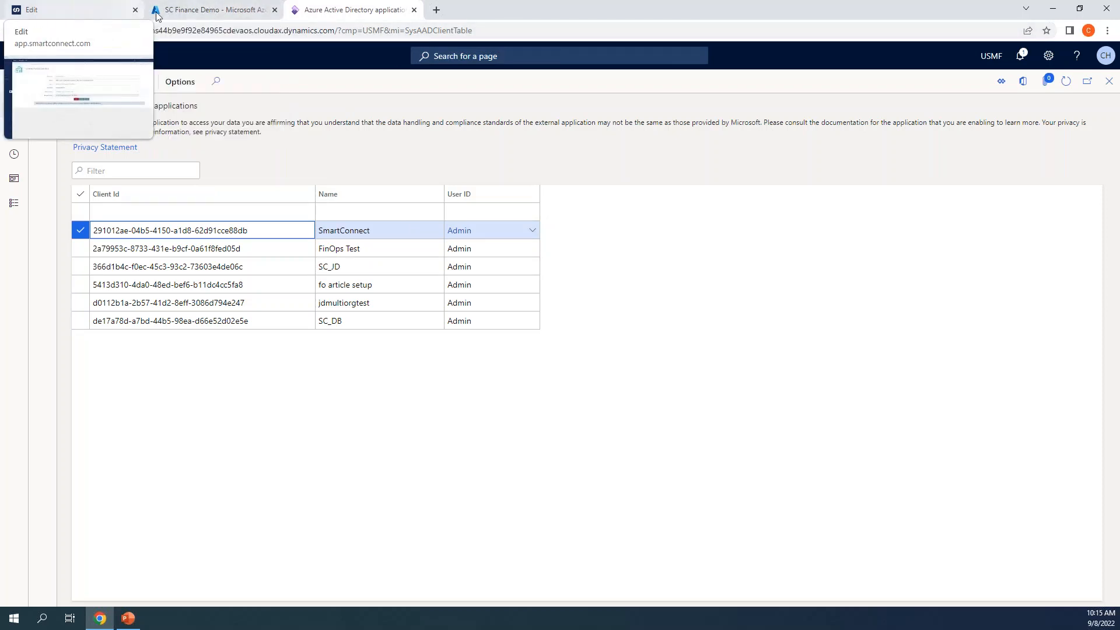
click(210, 10)
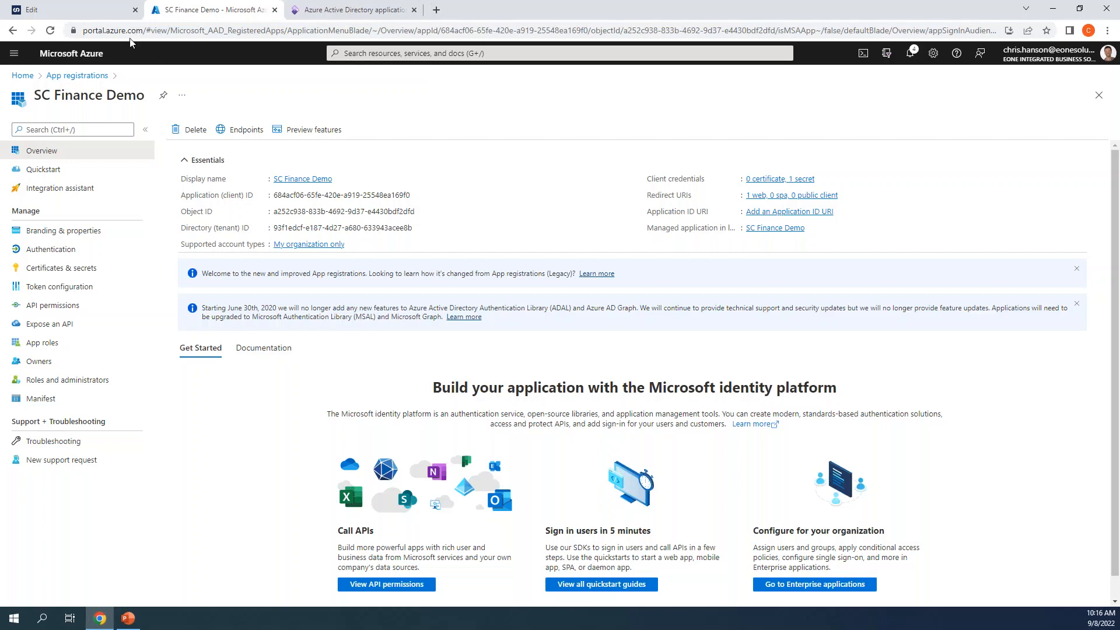
Step: Switch back to the SmartConnect 'Edit' browser tab holding the Finance Connector form
click(70, 9)
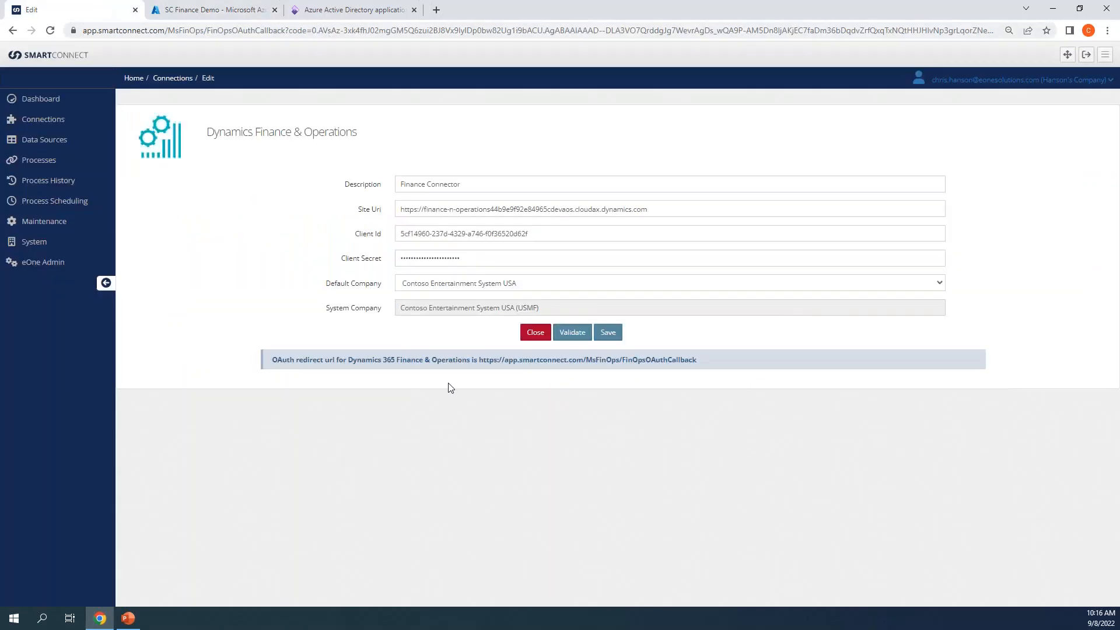
Step: Close the Finance Connector edit form to reach the 17-entry Connections list
click(534, 337)
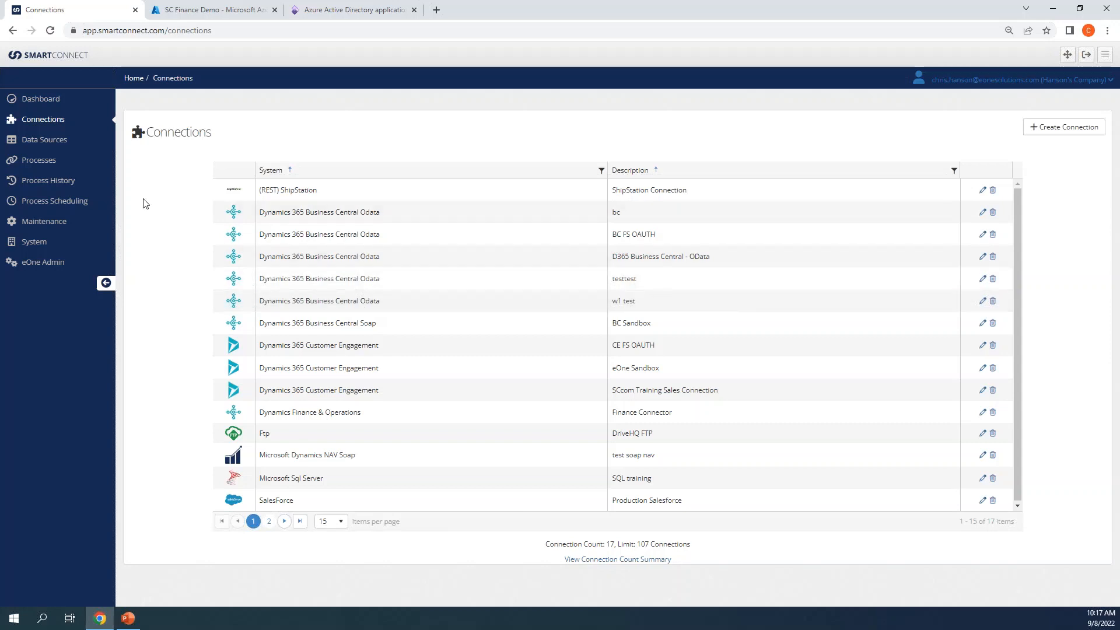
Step: Under Processes > Integration Processes, choose Modify on the Finance Orders tile
click(58, 166)
click(59, 183)
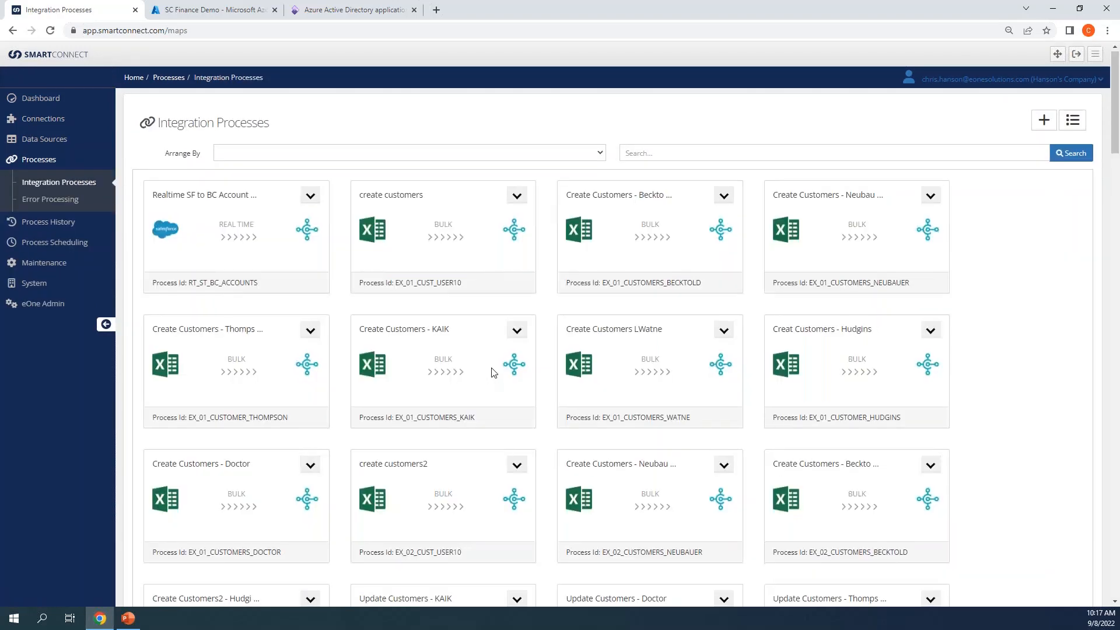
scroll(491, 368, down, 4)
scroll(491, 368, down, 20)
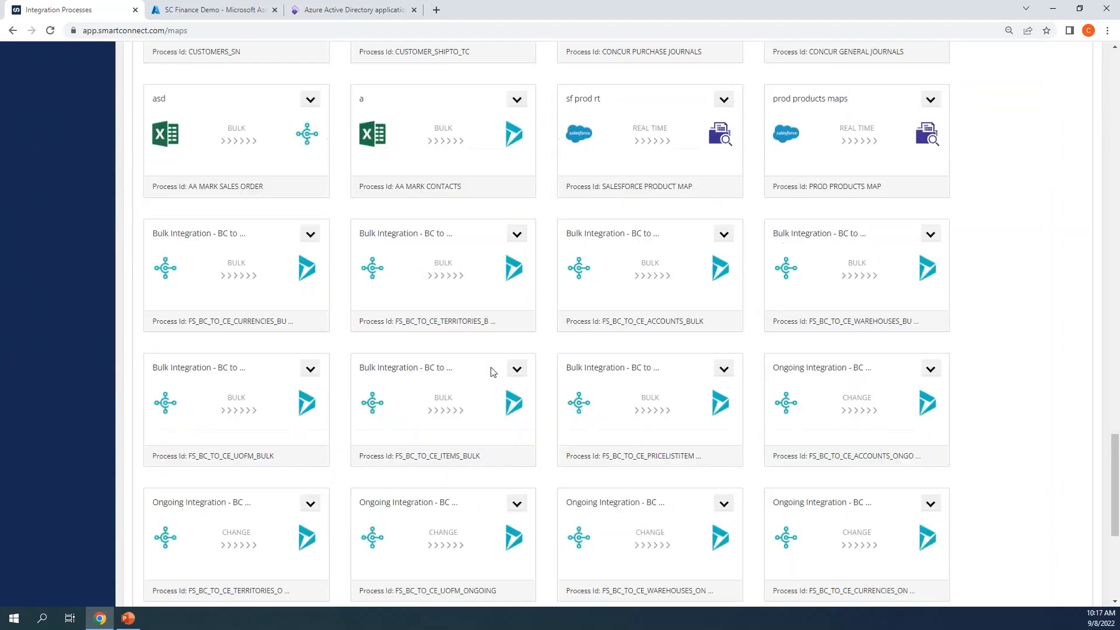
click(517, 442)
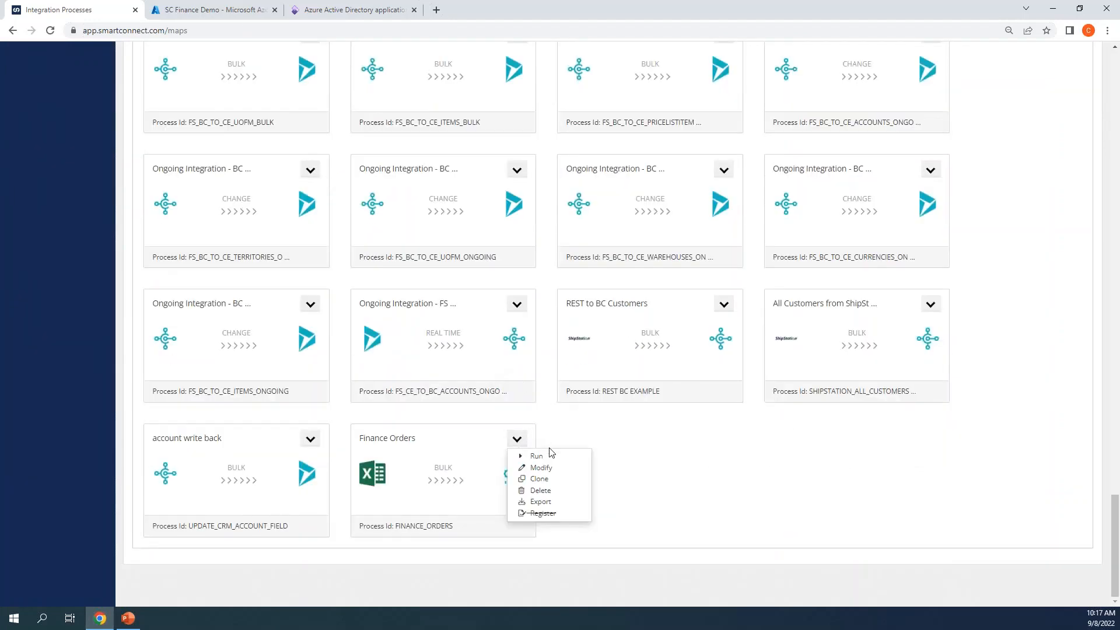
click(541, 468)
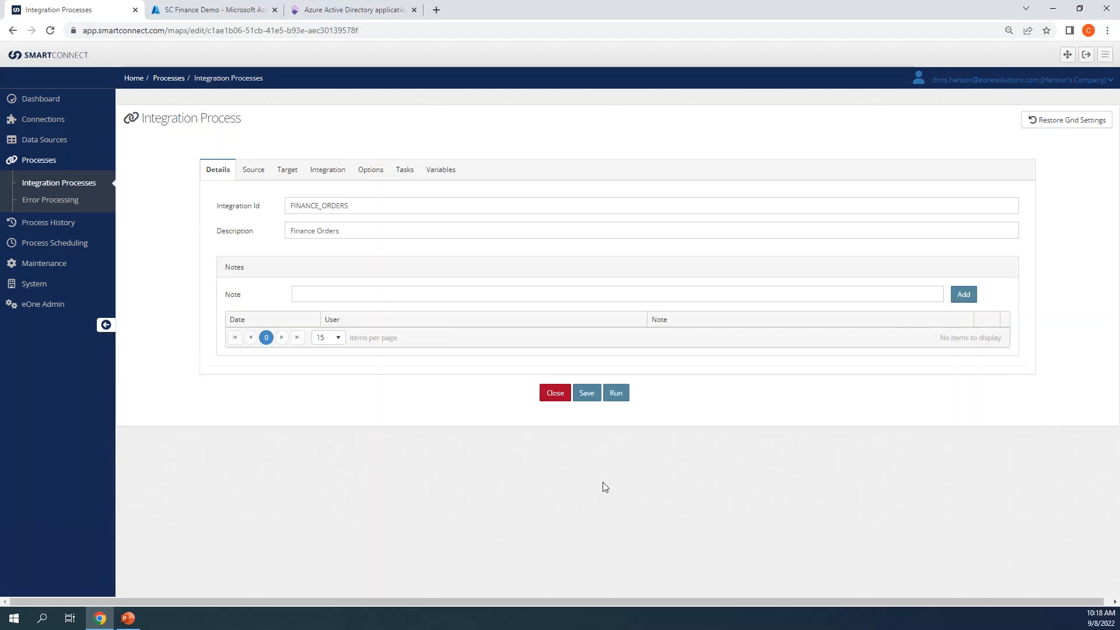
Step: On the Target tab, keep Finance Connector as destination and Contoso Entertainment System USA as company
click(284, 173)
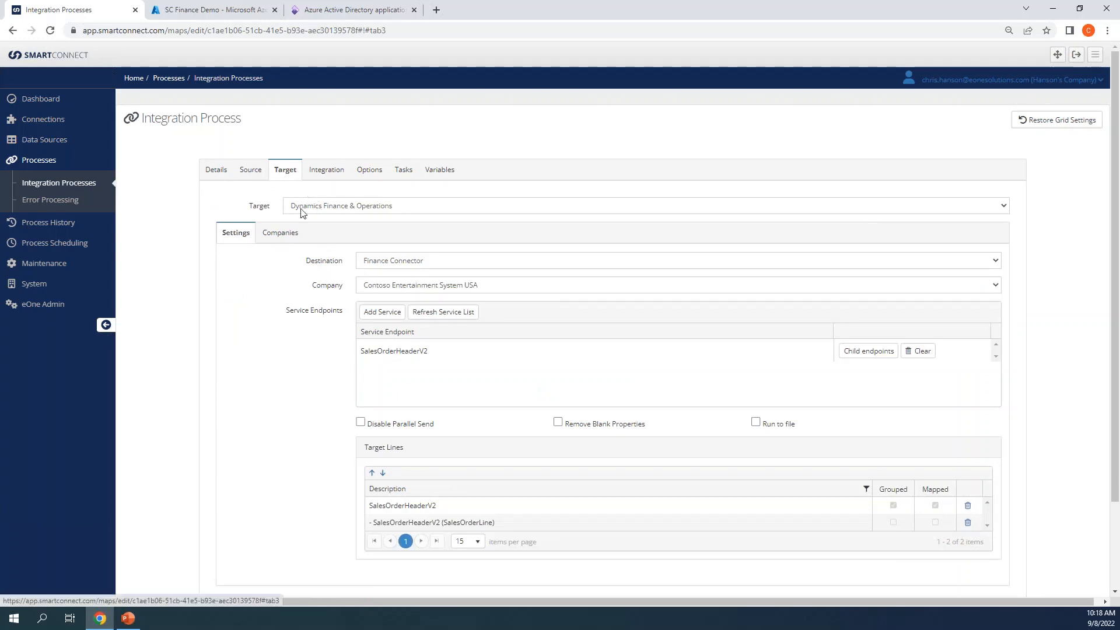
click(447, 260)
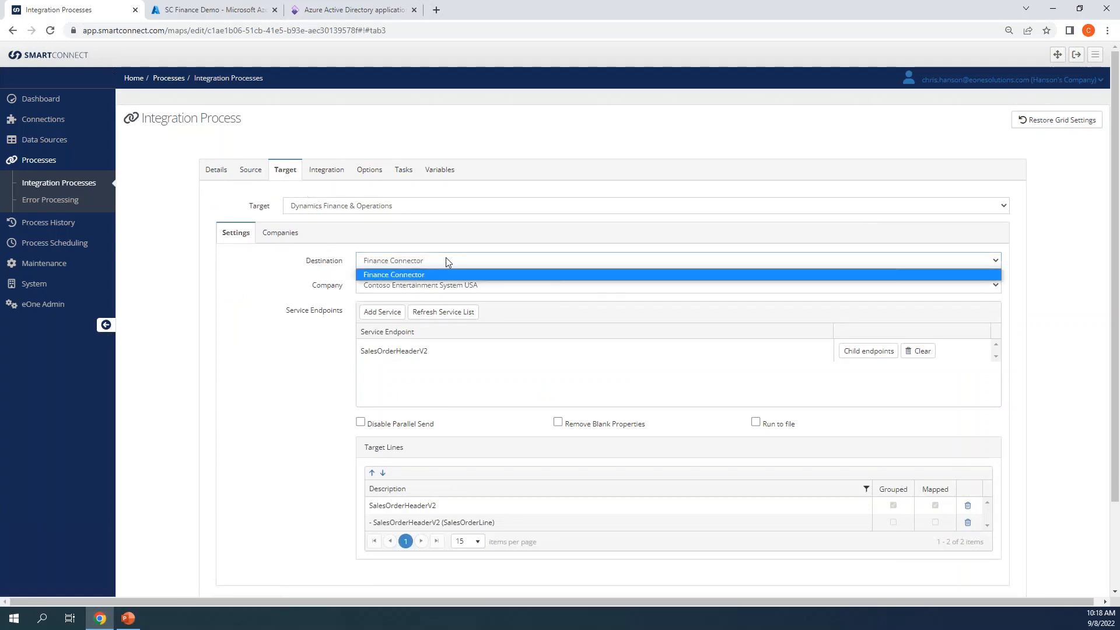
click(445, 273)
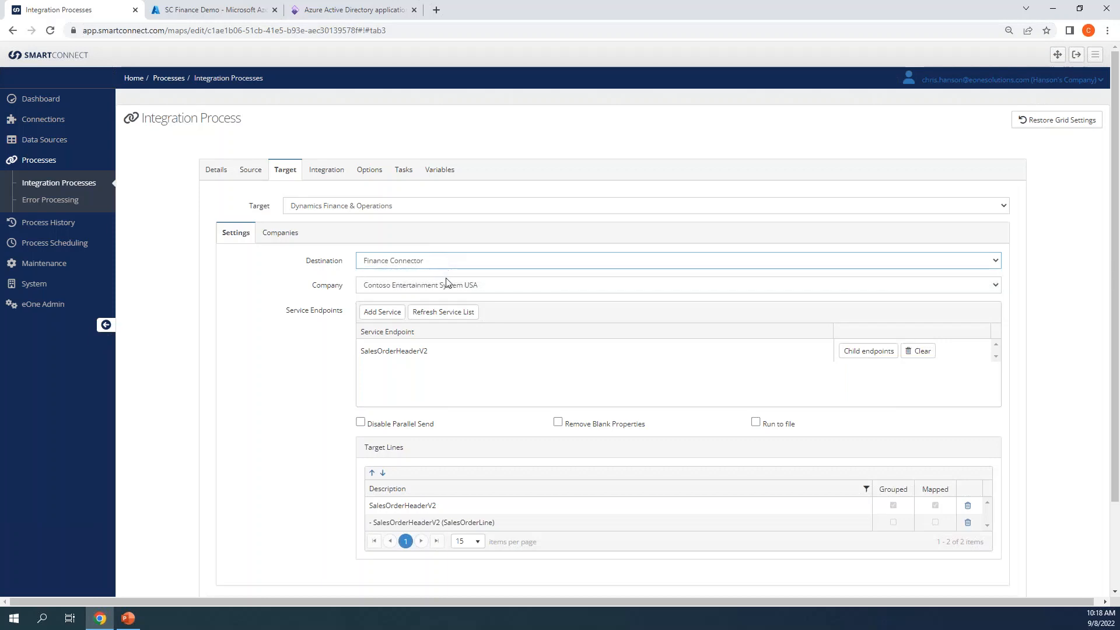
click(448, 286)
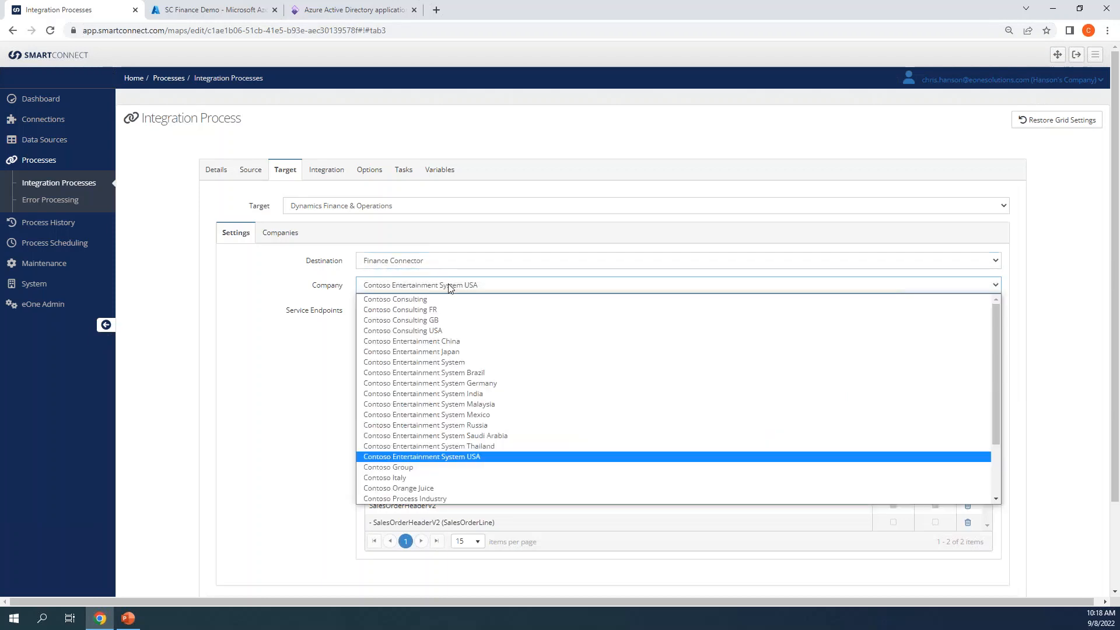
click(448, 284)
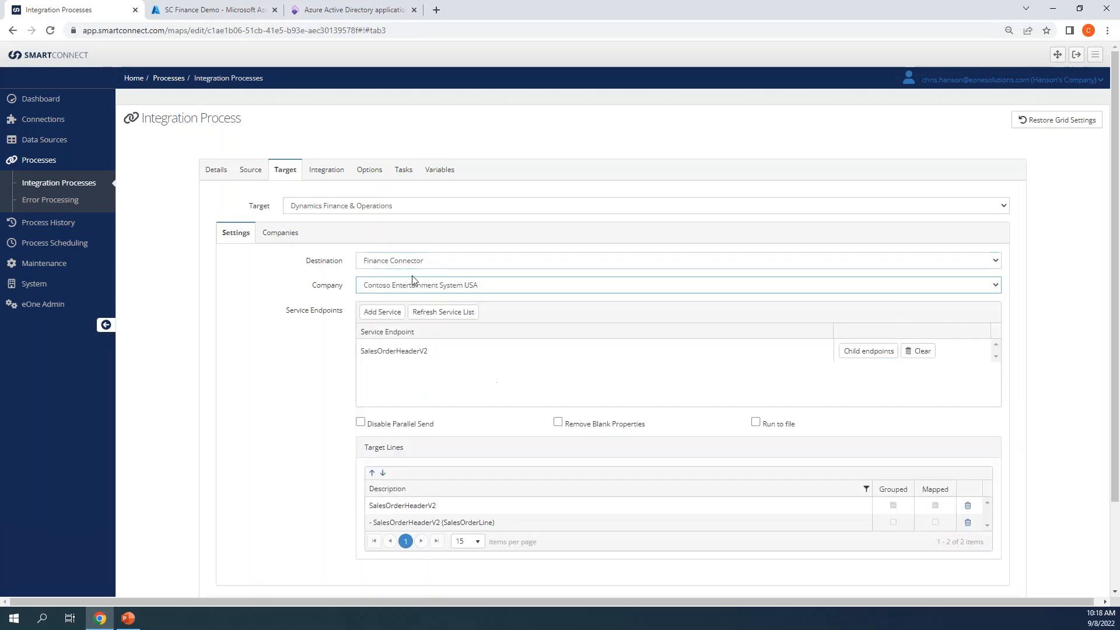
Step: Open the target's Companies sub-tab and scroll to the 27-company Selected companies grid
click(290, 235)
scroll(429, 347, down, 1)
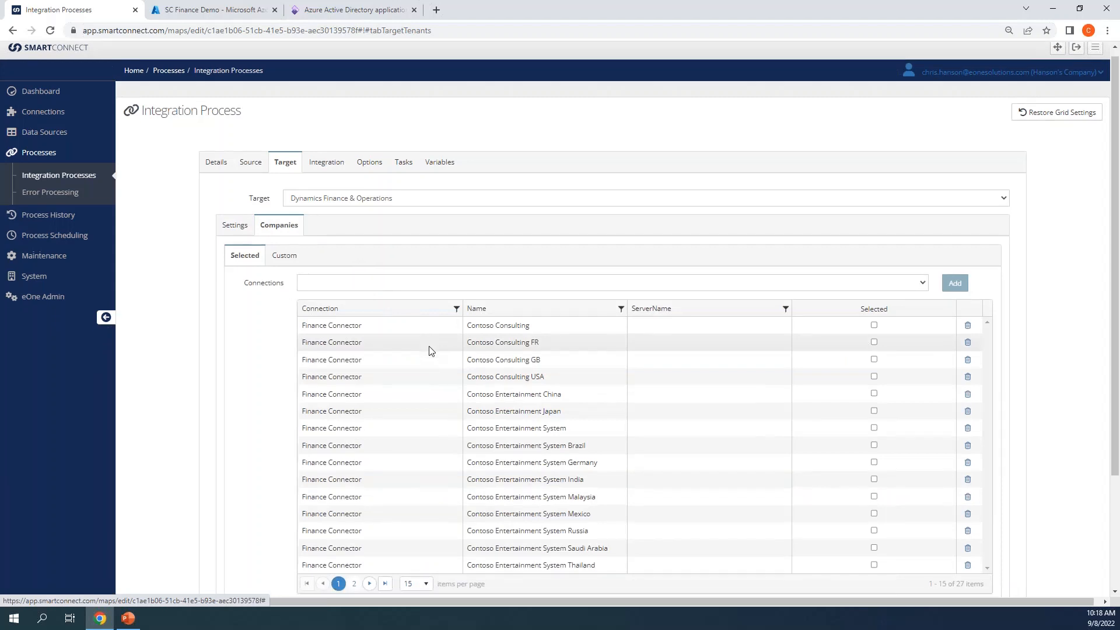
scroll(429, 346, down, 2)
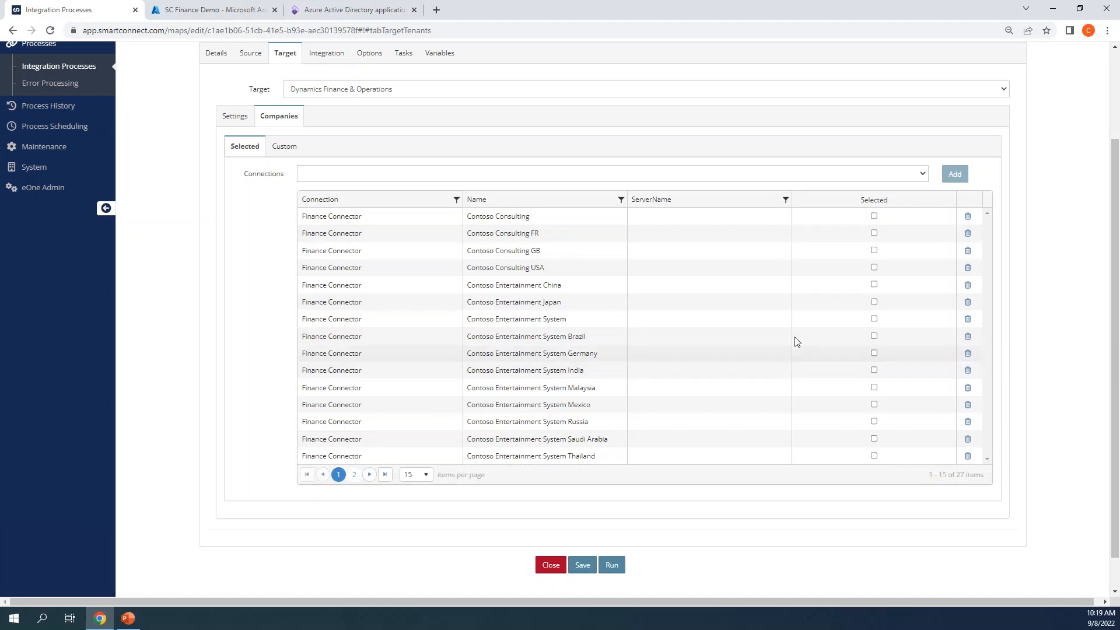
Step: Browse the Custom company script's source columns and Finance companies list, then return to Settings
click(299, 149)
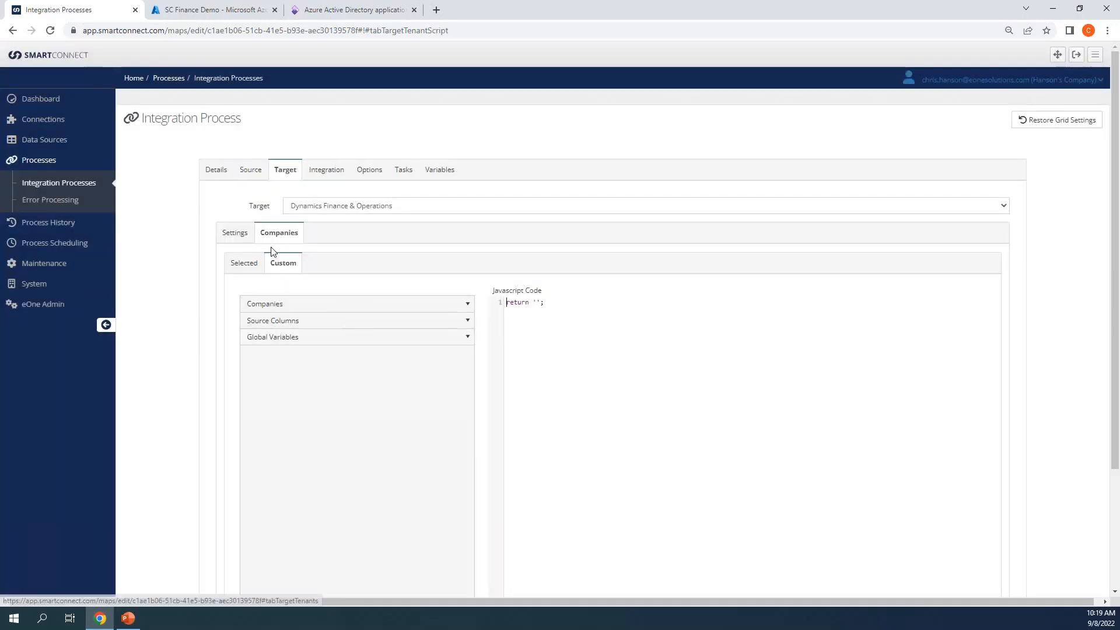
click(460, 326)
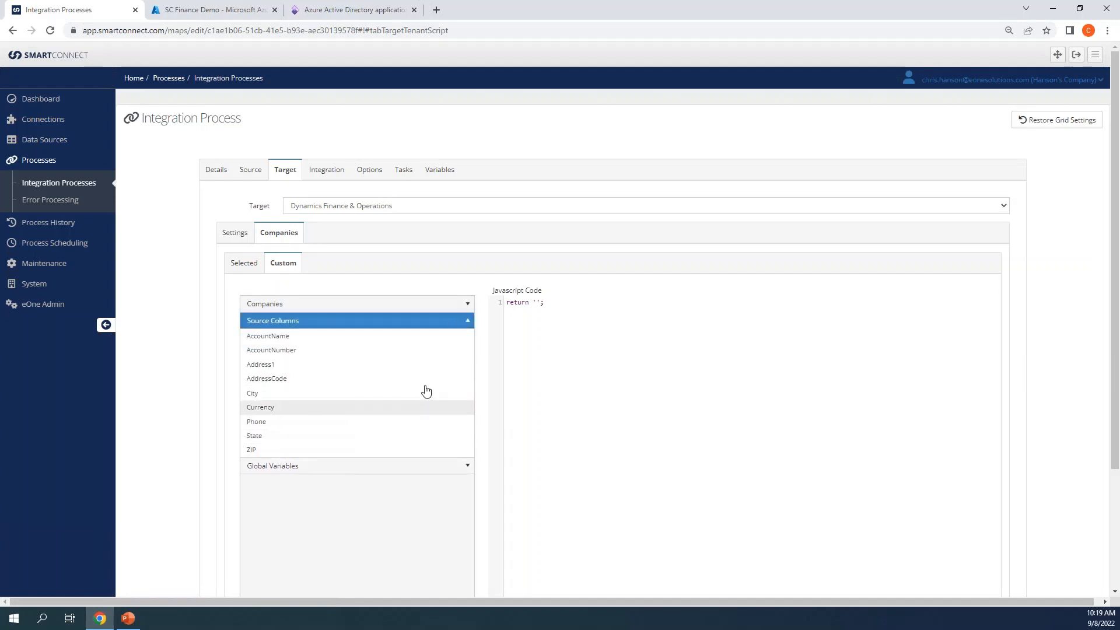
click(469, 304)
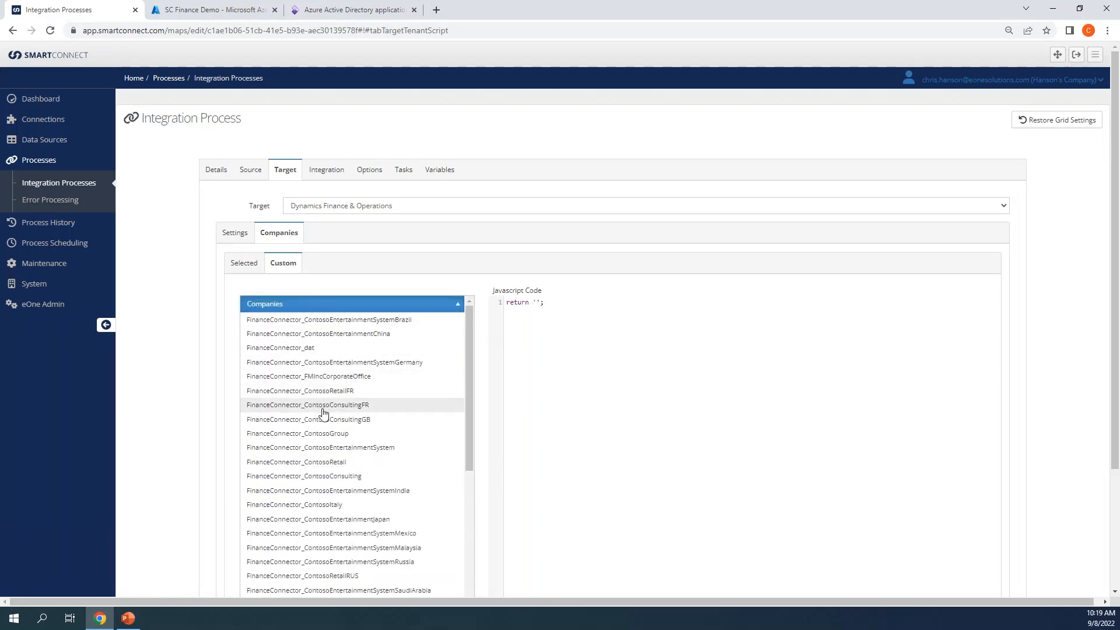
scroll(324, 414, down, 3)
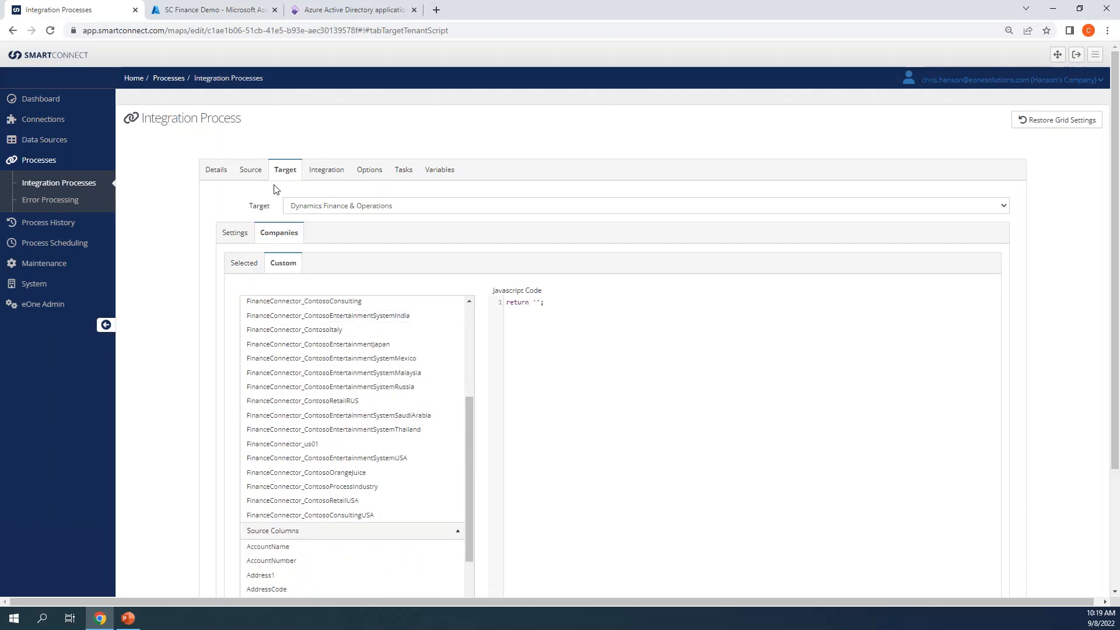
click(246, 234)
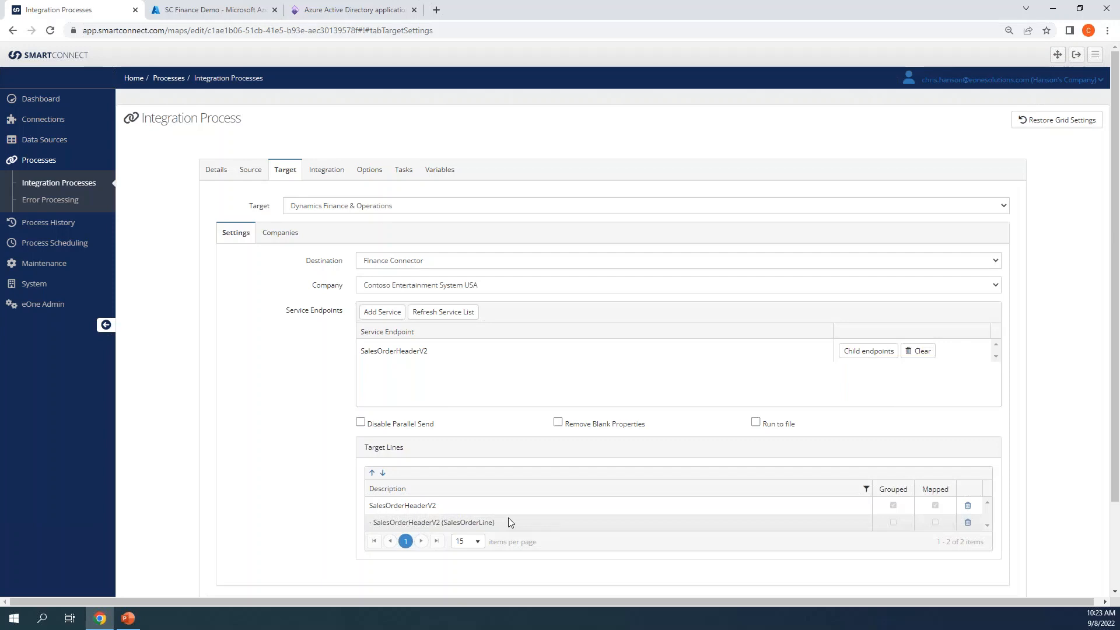
Step: Add a second service endpoint, searching 'customer' and selecting CustomerV3
click(382, 312)
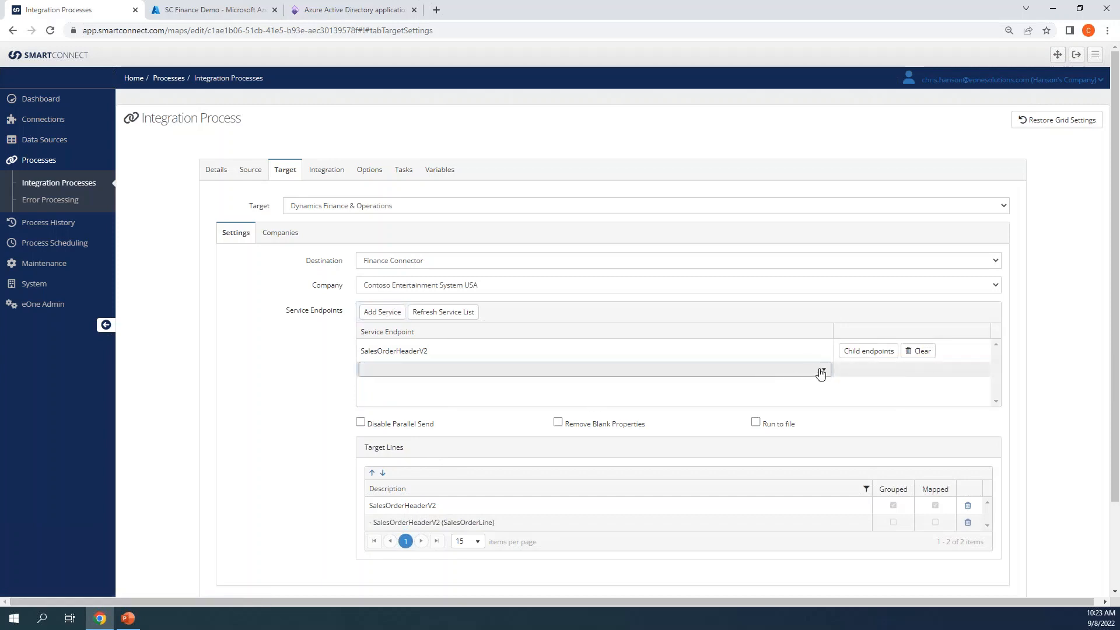
click(777, 376)
scroll(783, 427, down, 3)
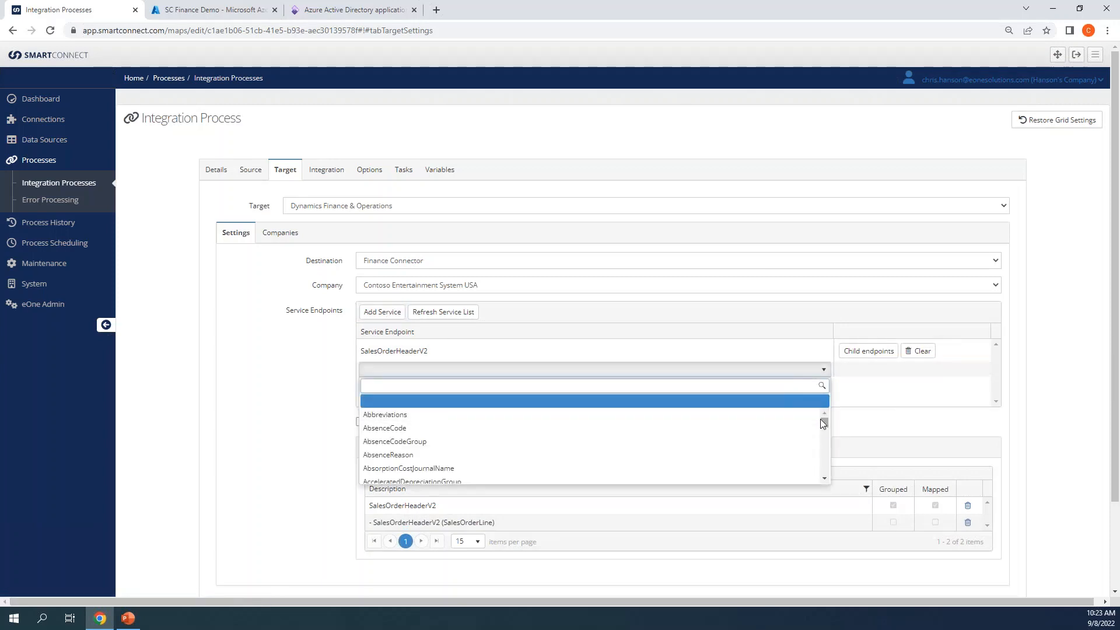
drag(825, 428, 821, 456)
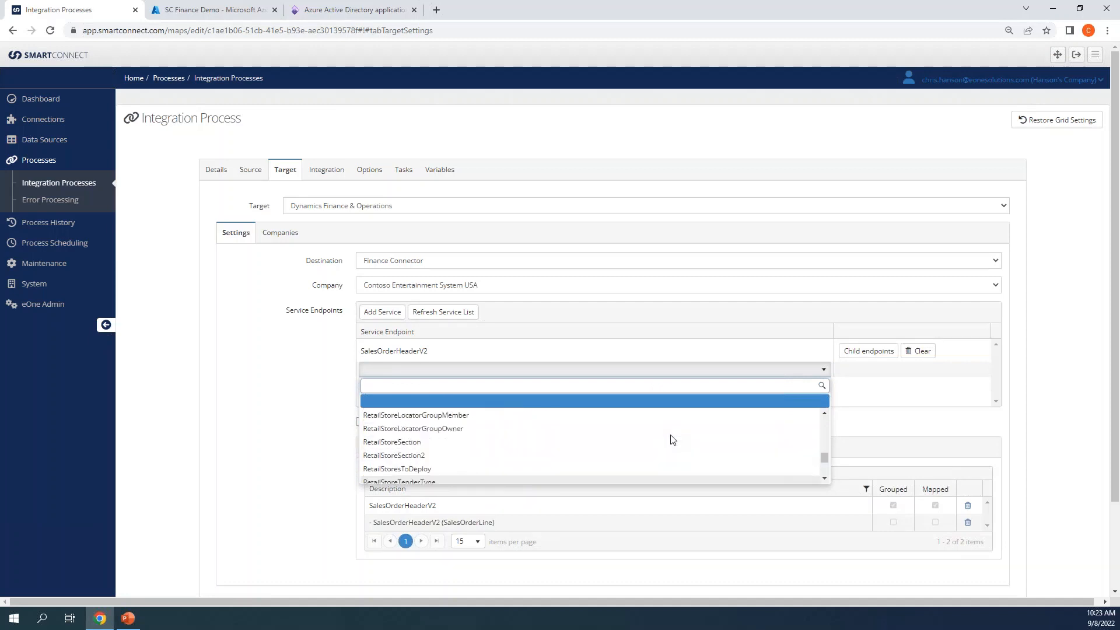
scroll(672, 439, up, 5)
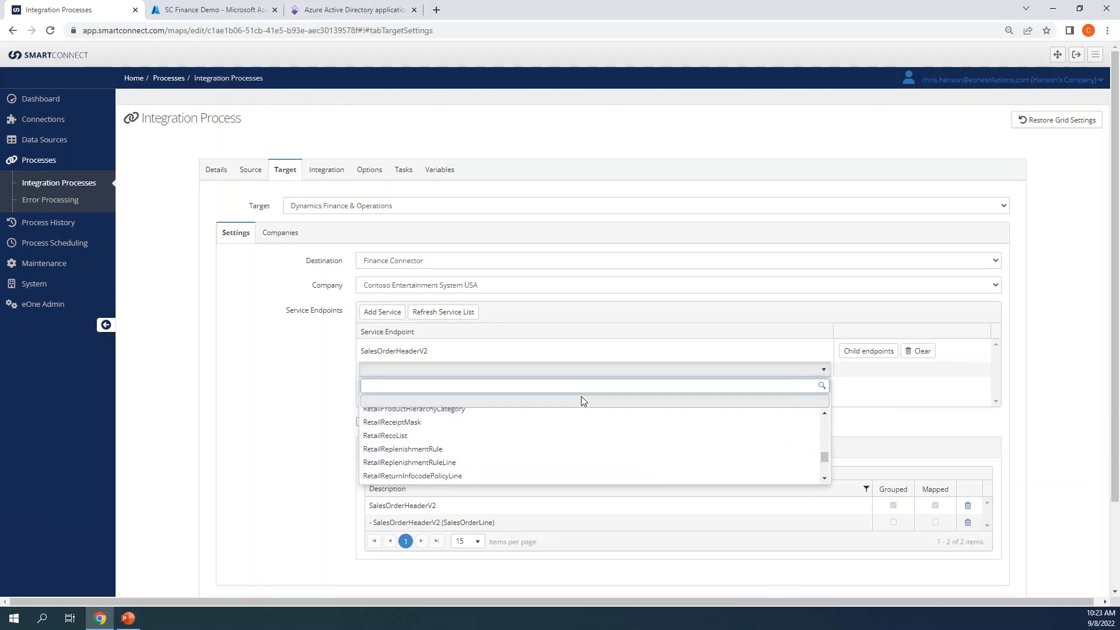
text(customer)
scroll(577, 432, down, 5)
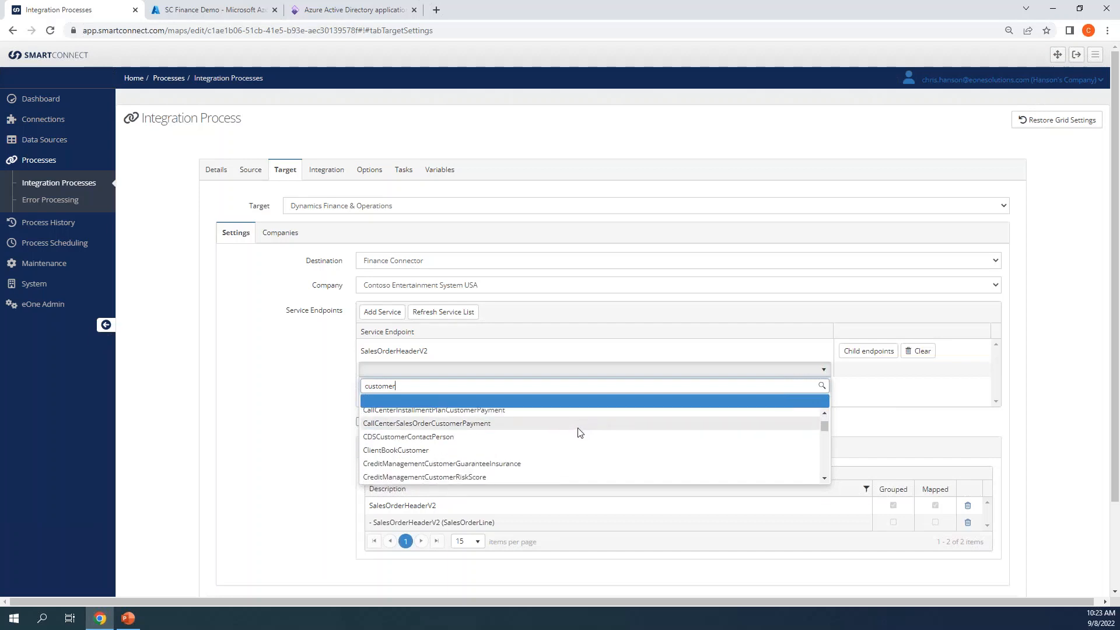
scroll(579, 439, down, 8)
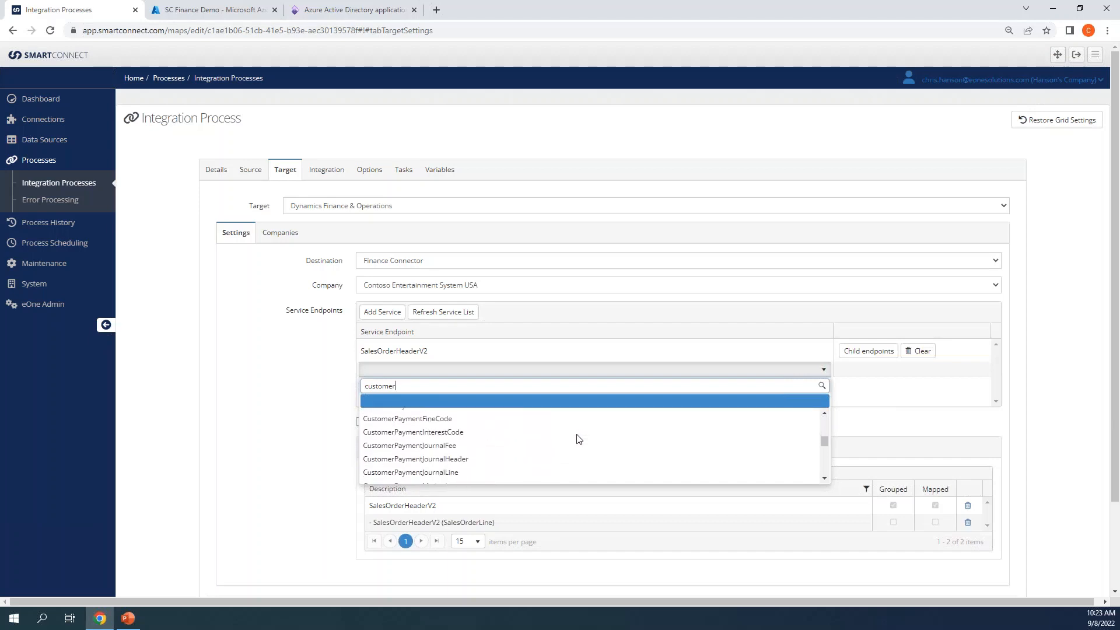
scroll(579, 438, down, 2)
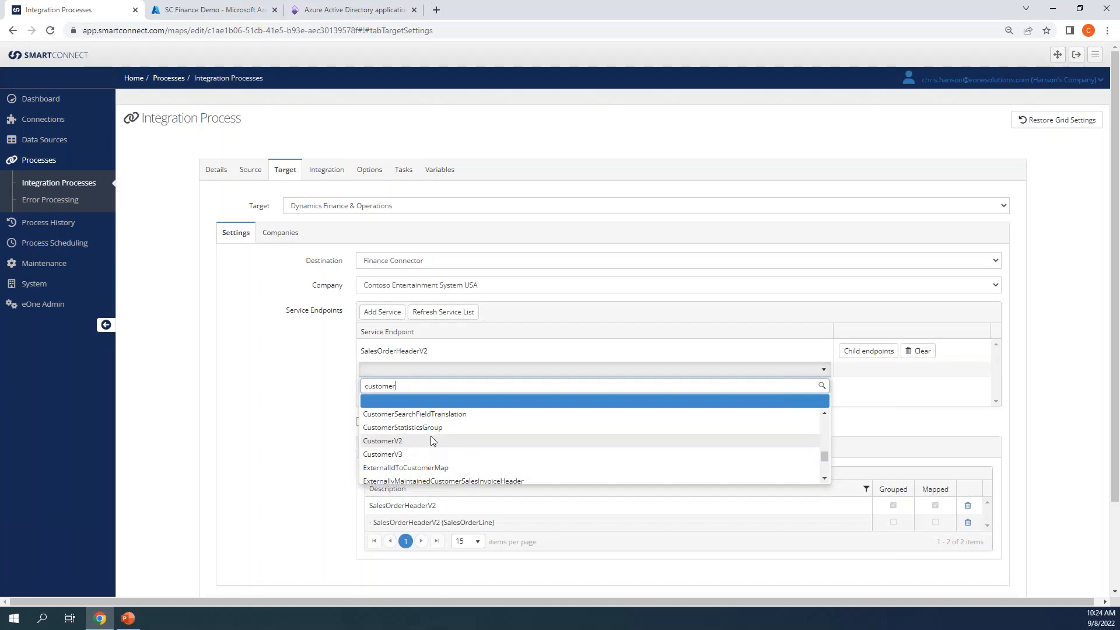
click(425, 454)
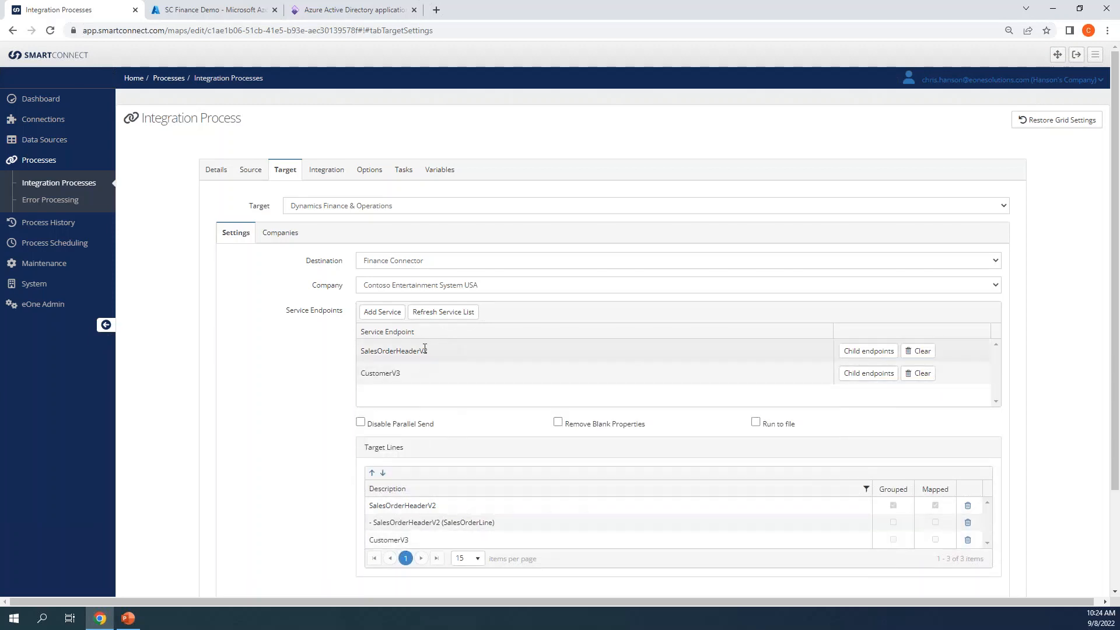
Step: Open SalesOrderHeaderV2's child endpoints and browse a new child service's options without choosing one
click(852, 351)
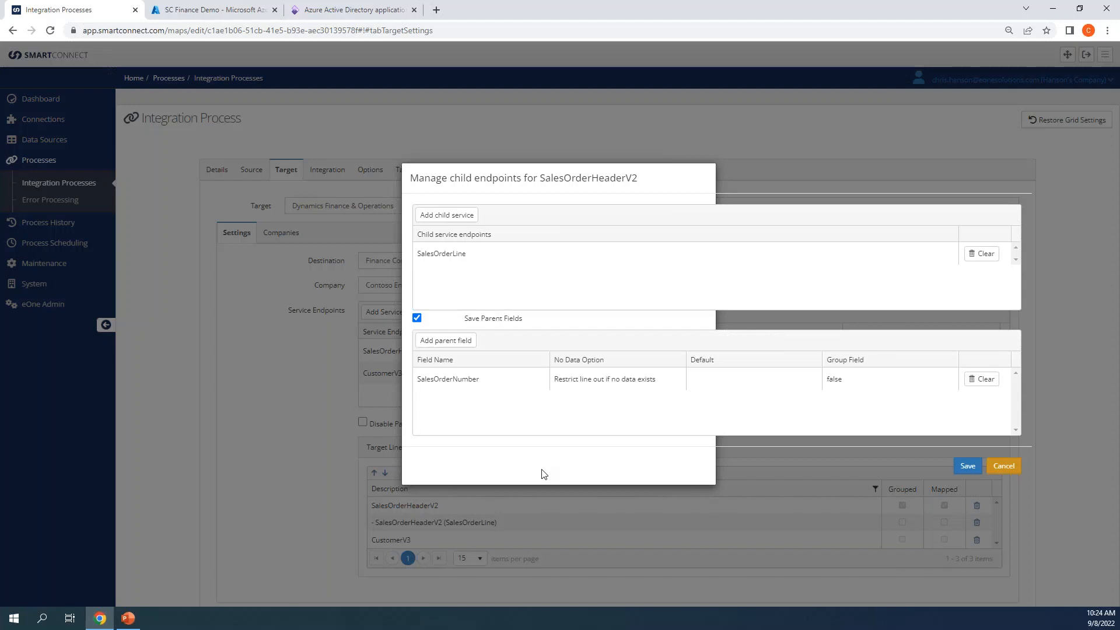
click(446, 216)
click(527, 275)
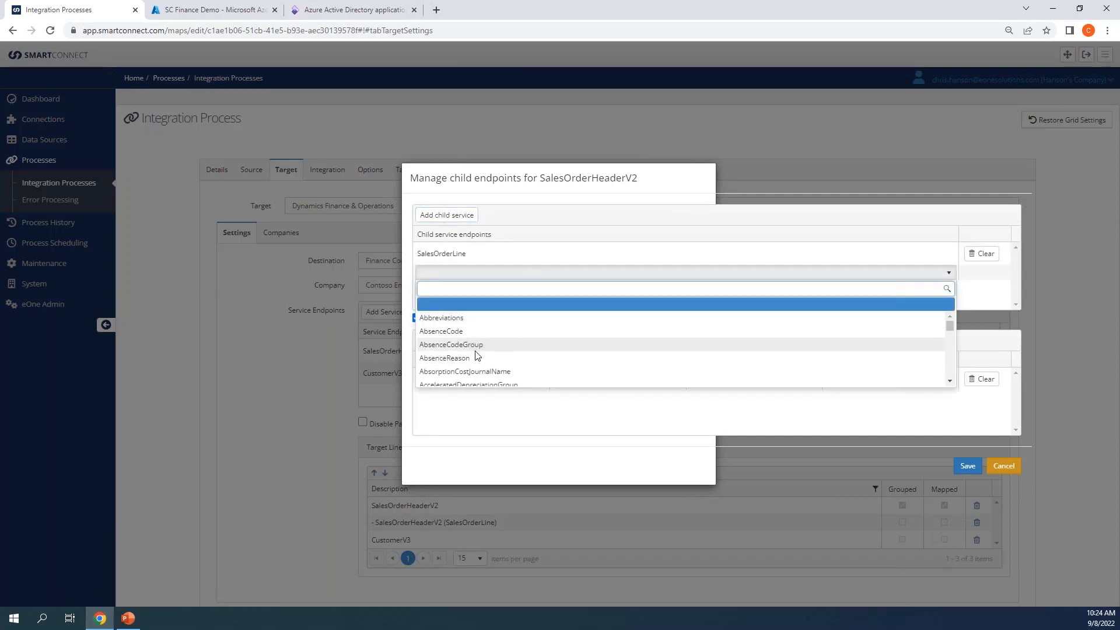
scroll(477, 355, down, 10)
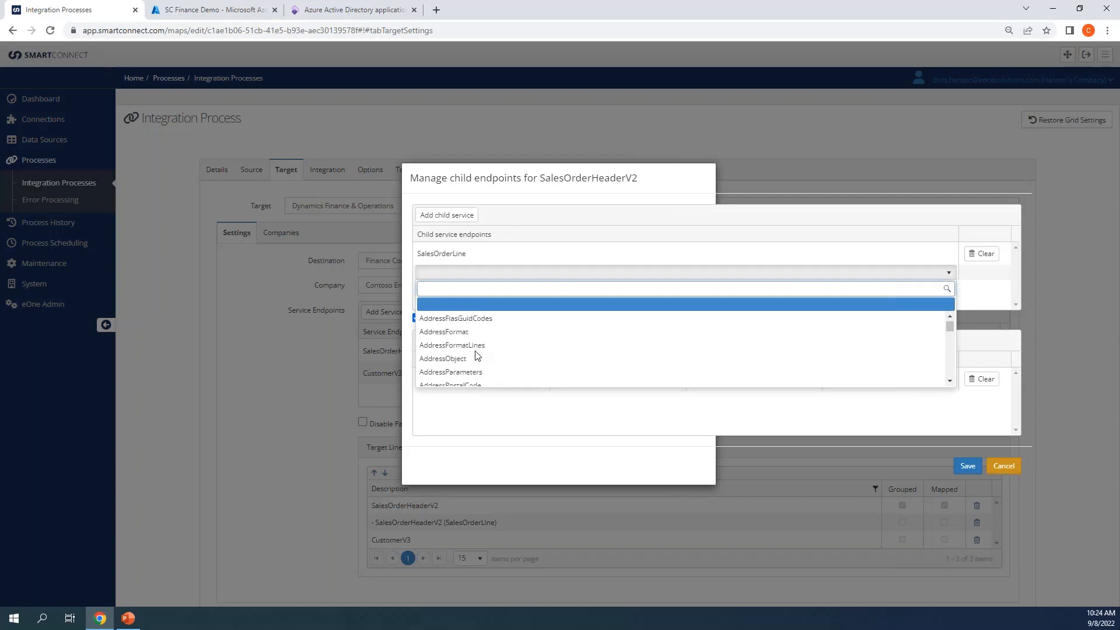
scroll(476, 353, down, 8)
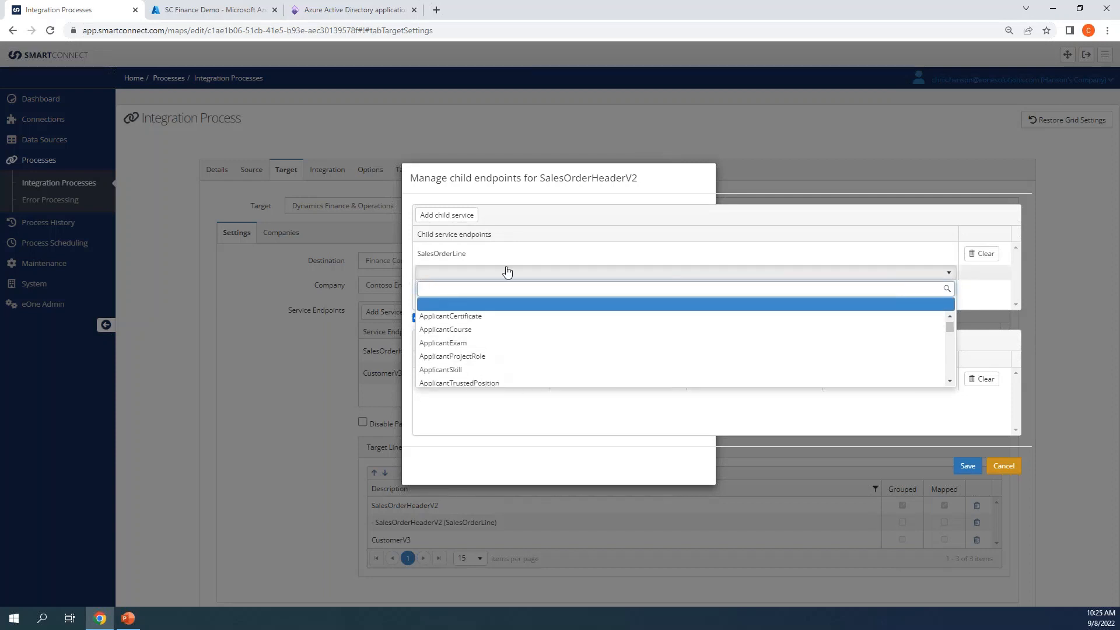
click(518, 230)
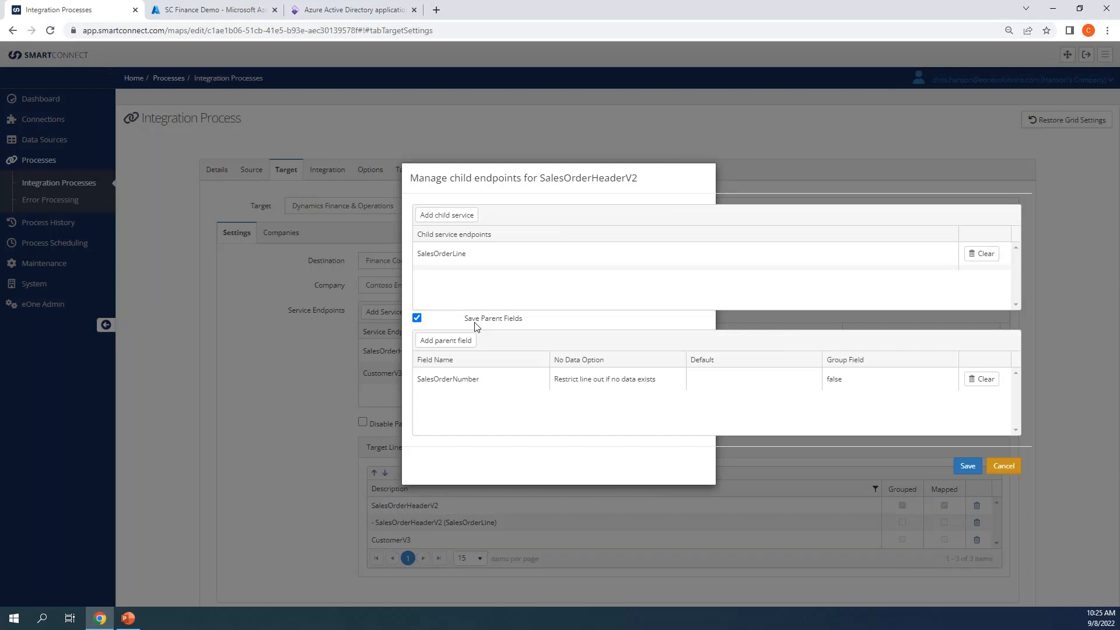
Step: Keep SalesOrderNumber's No Data Option as 'Restrict line out if no data exists' and save the child endpoints
click(465, 379)
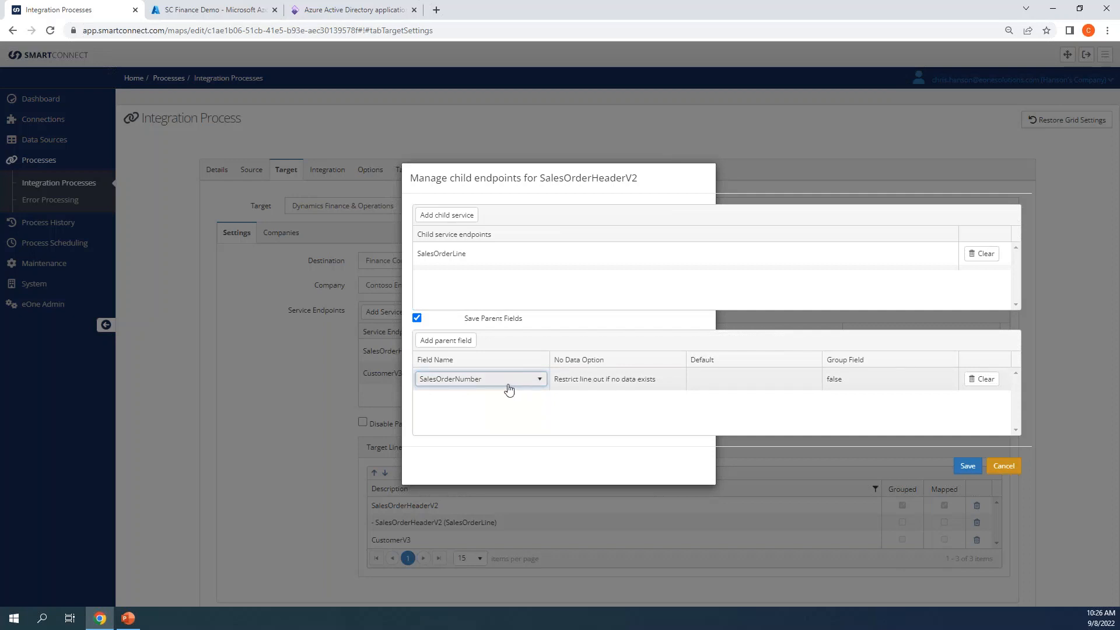
click(597, 383)
click(681, 382)
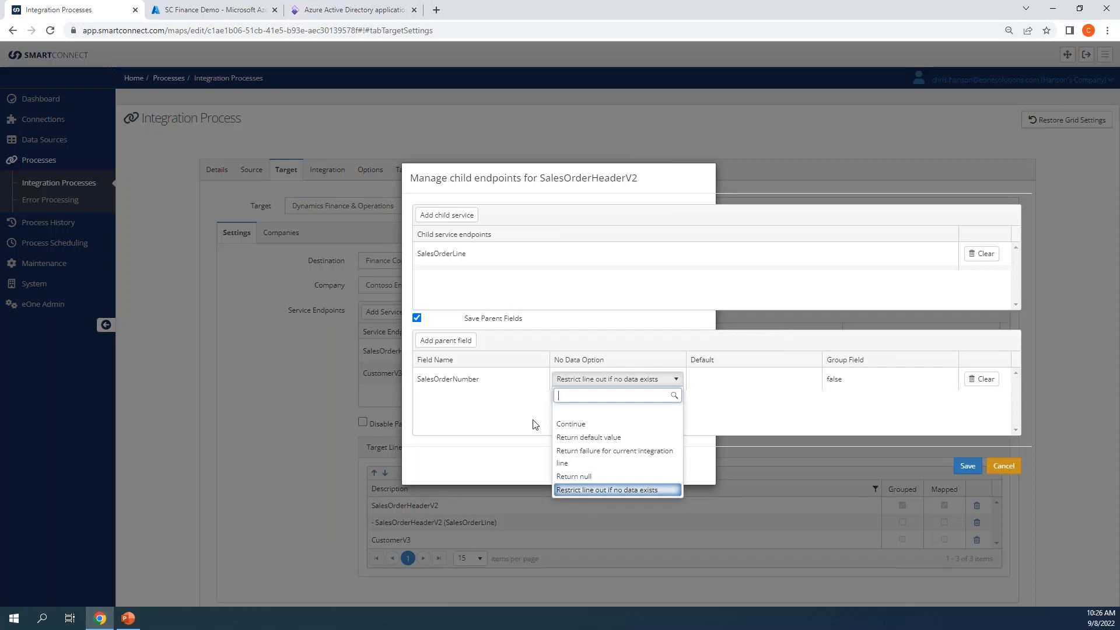
click(697, 420)
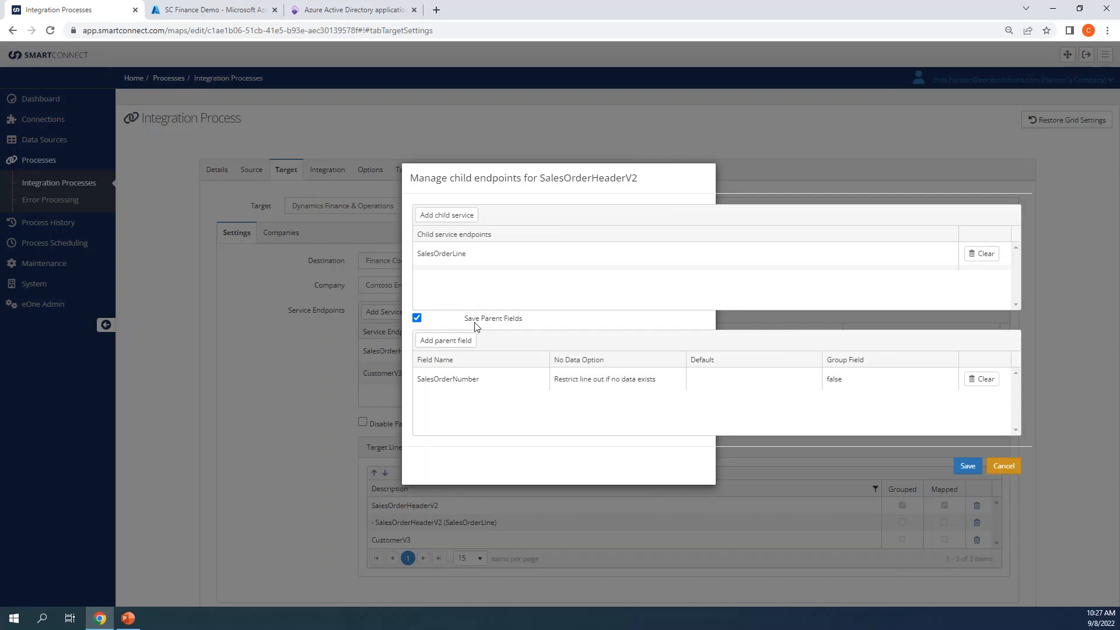
click(962, 467)
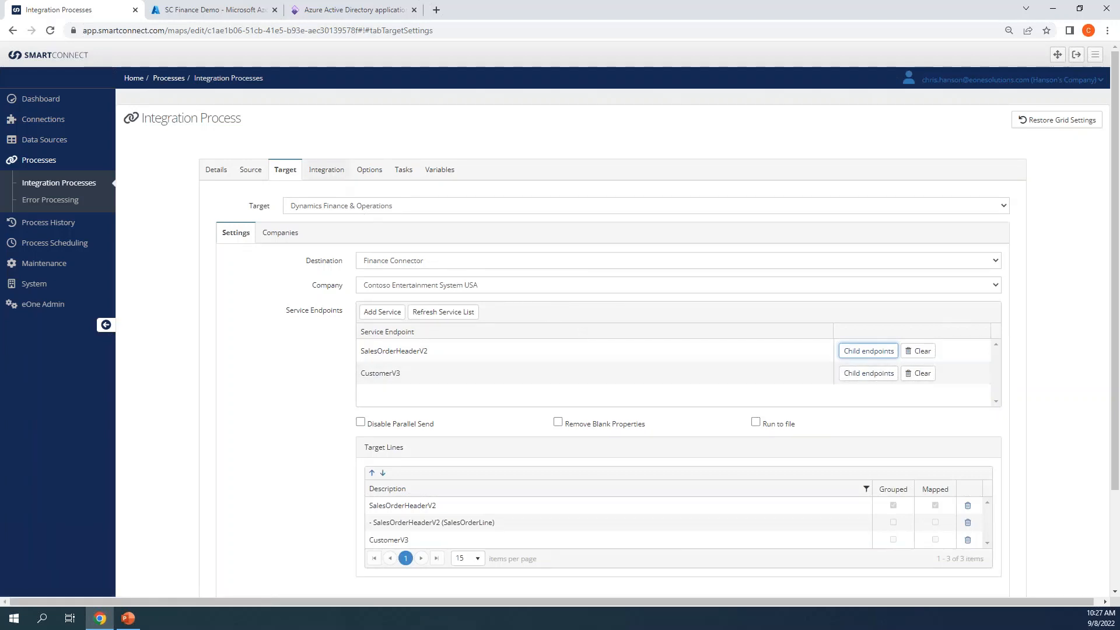
click(328, 172)
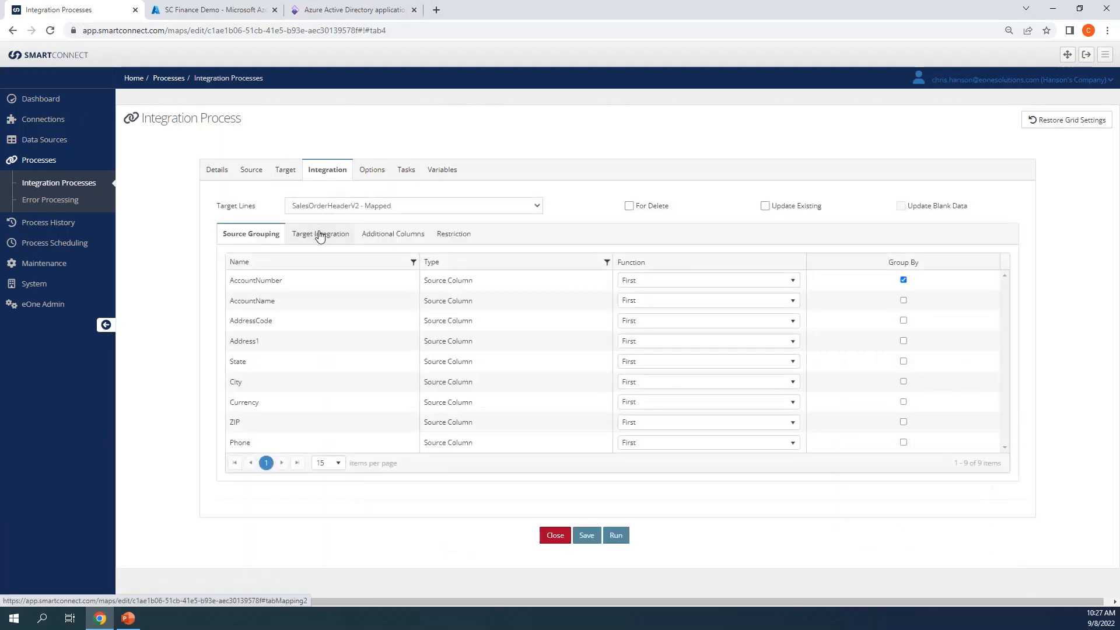
click(320, 232)
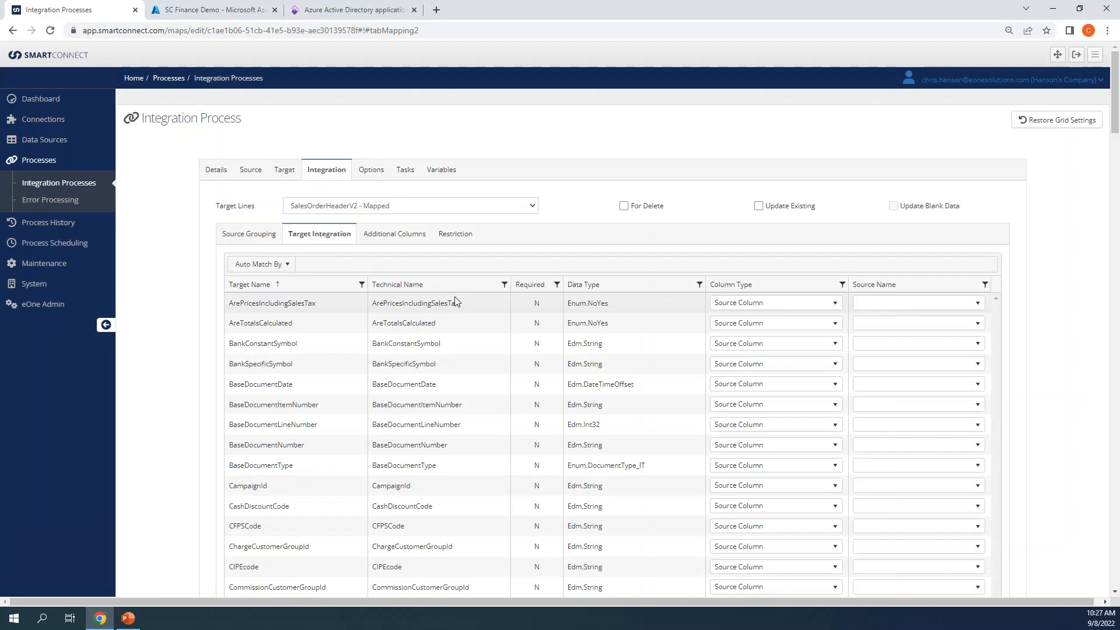
scroll(635, 411, down, 1)
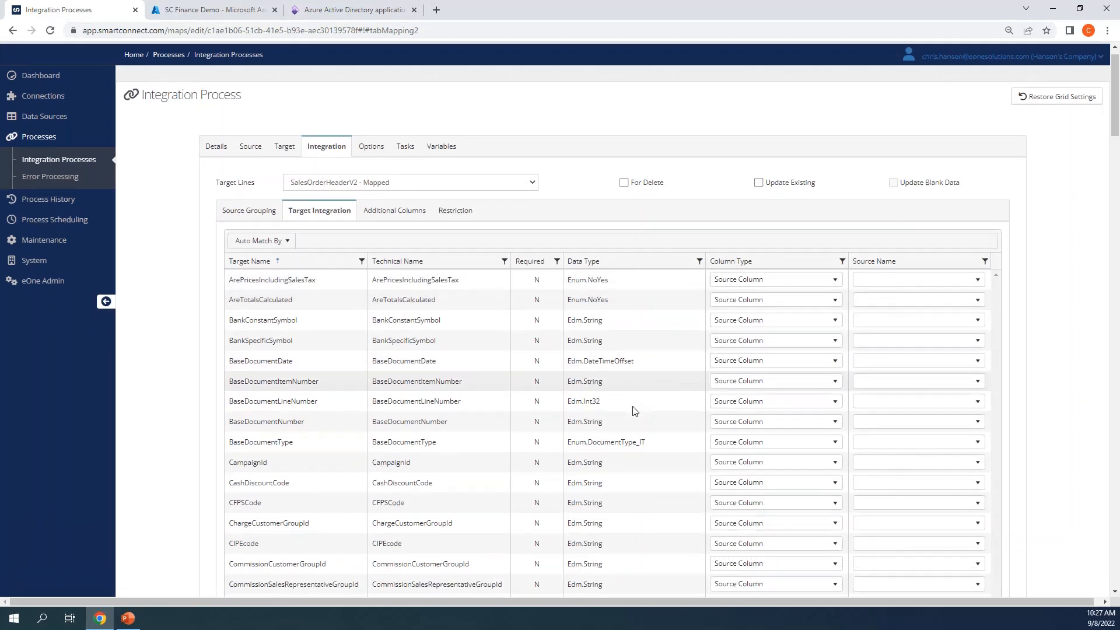
scroll(635, 411, down, 20)
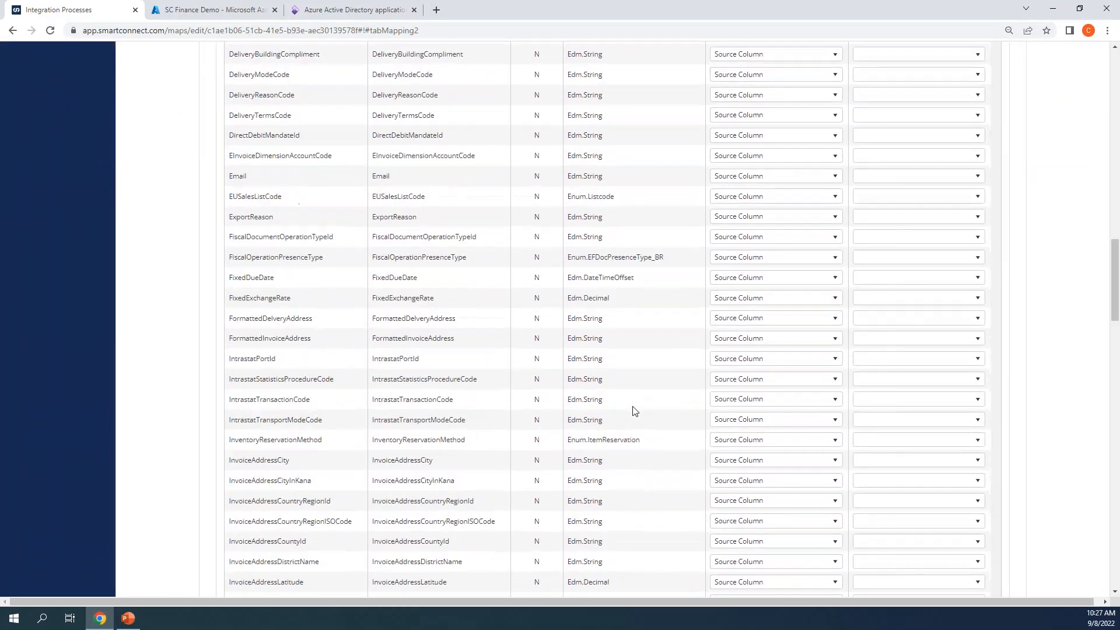
scroll(633, 409, down, 10)
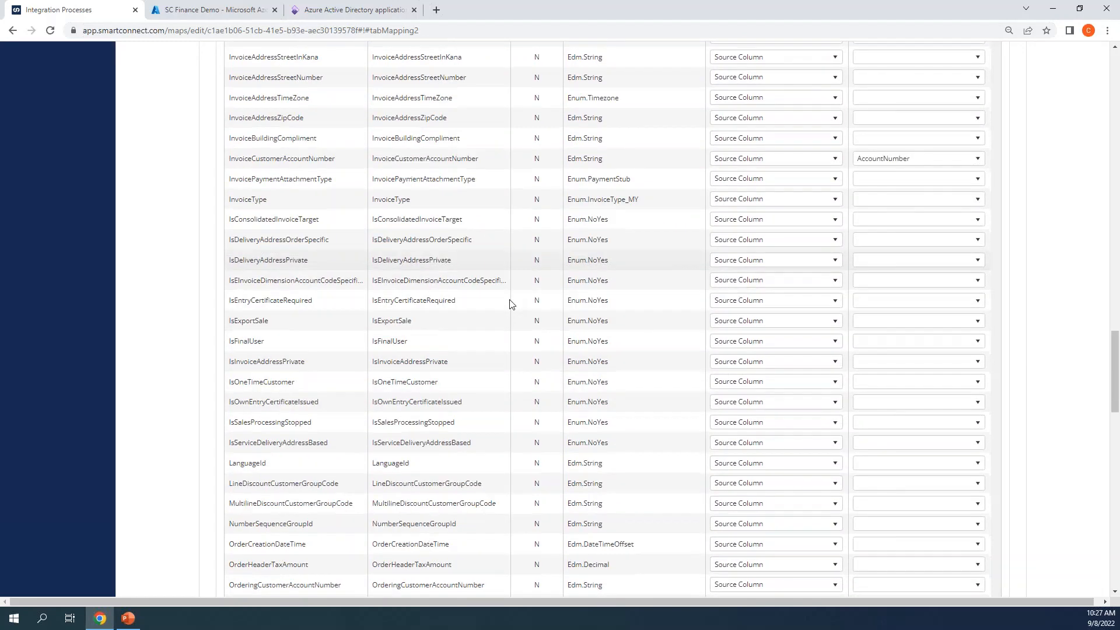
scroll(509, 304, down, 2)
scroll(509, 303, up, 3)
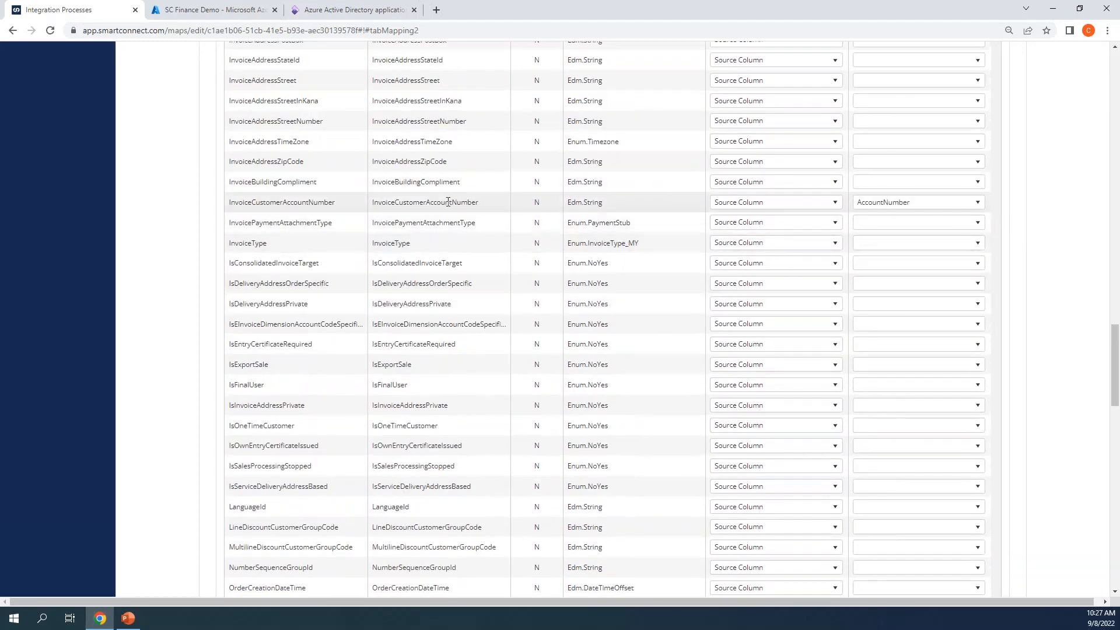
scroll(443, 238, down, 6)
scroll(445, 242, down, 9)
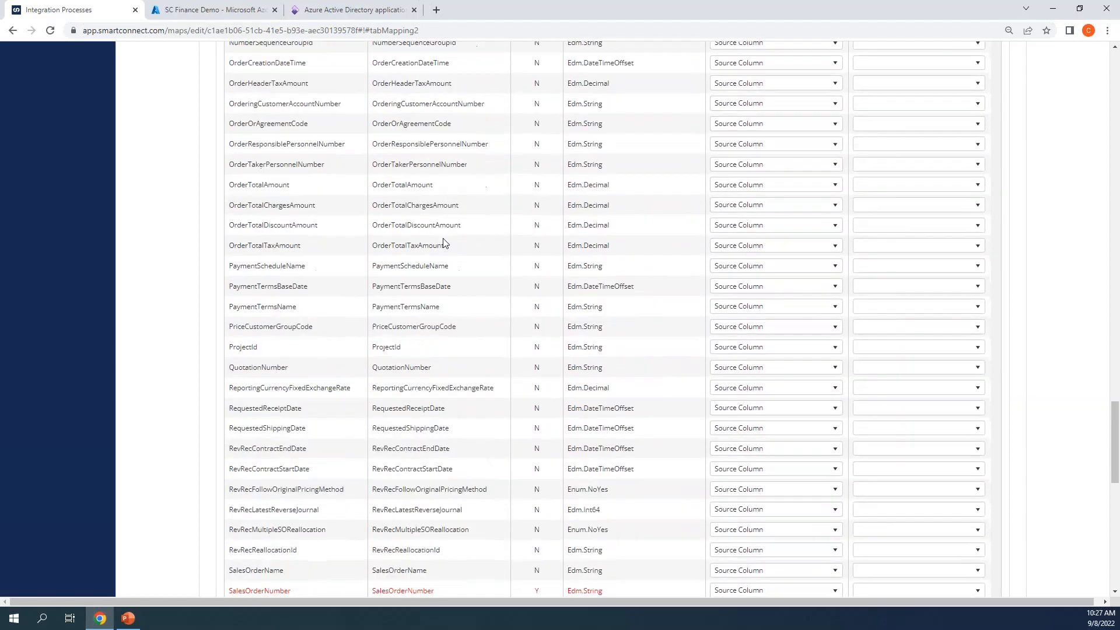
double_click(399, 241)
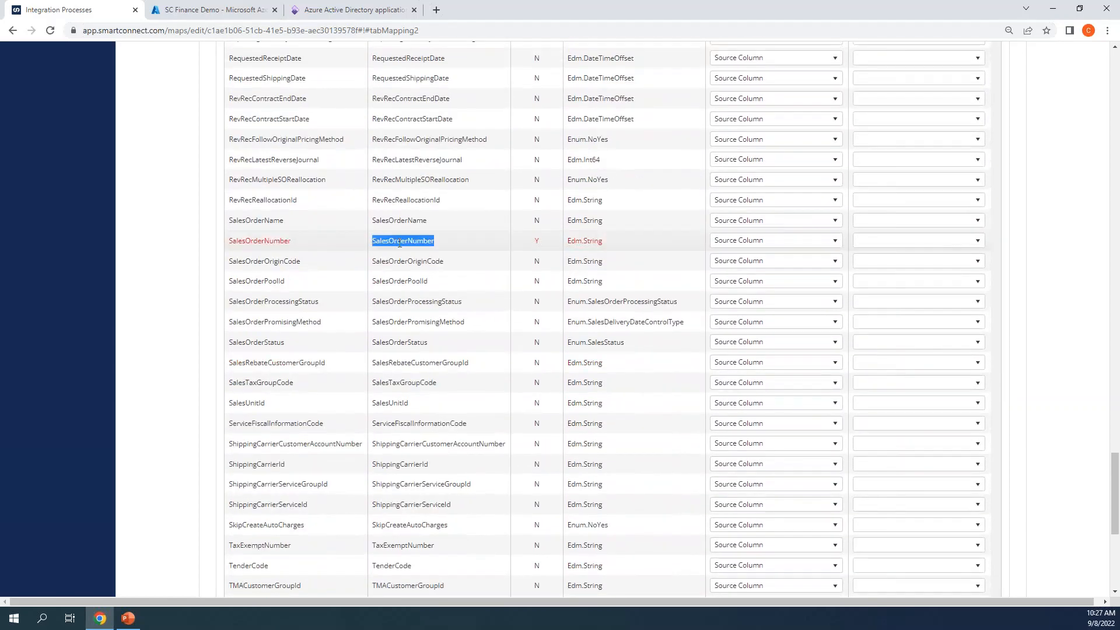
click(478, 244)
double_click(534, 241)
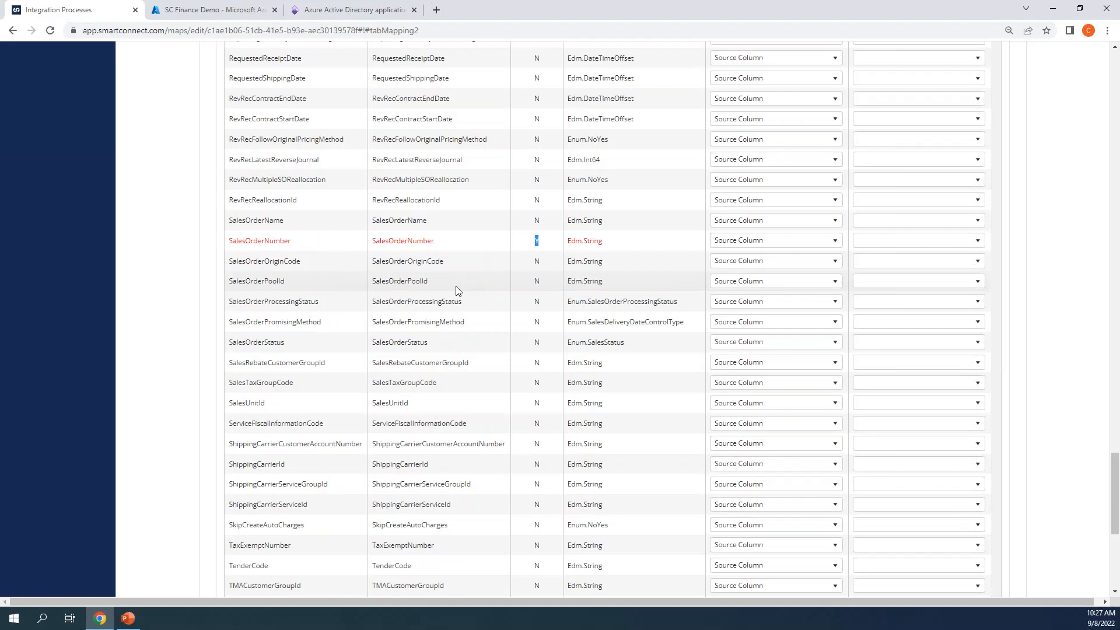
scroll(456, 289, up, 2)
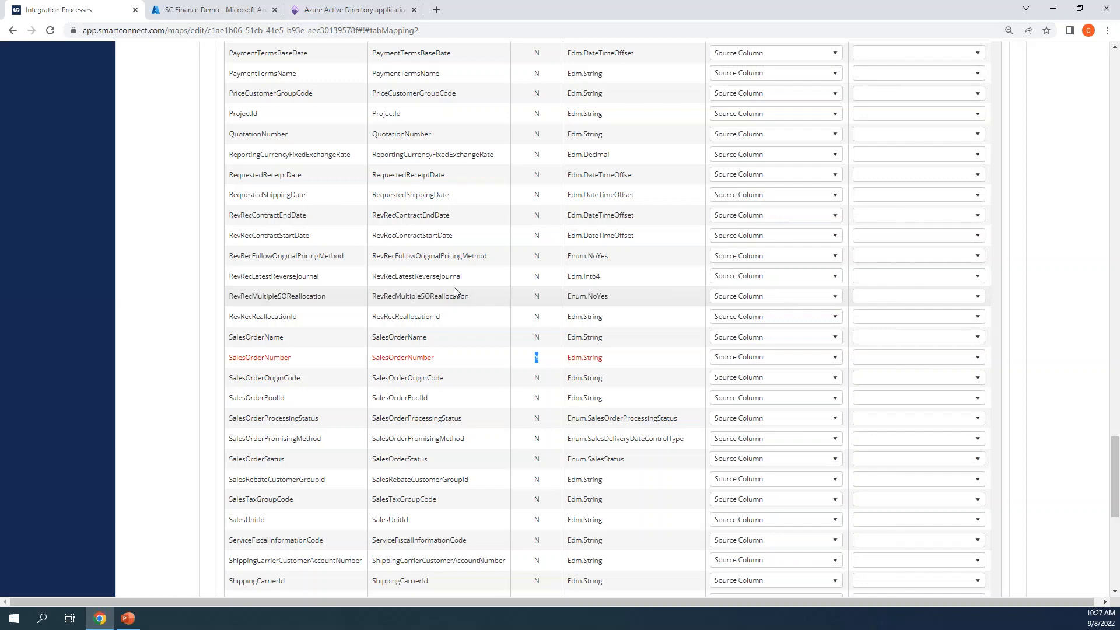
click(294, 356)
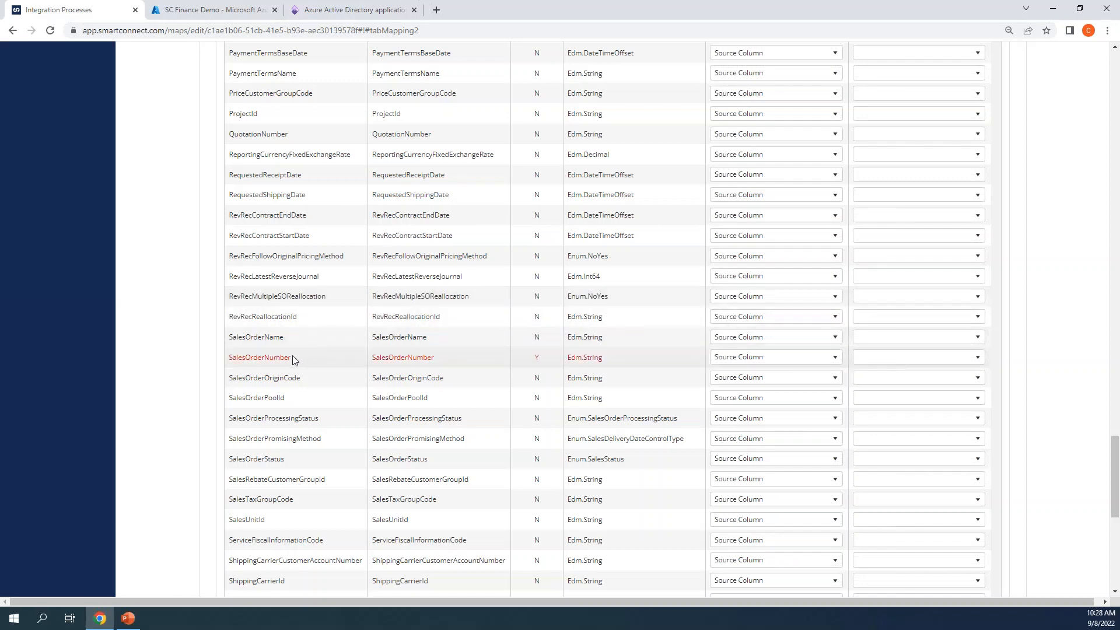
double_click(377, 358)
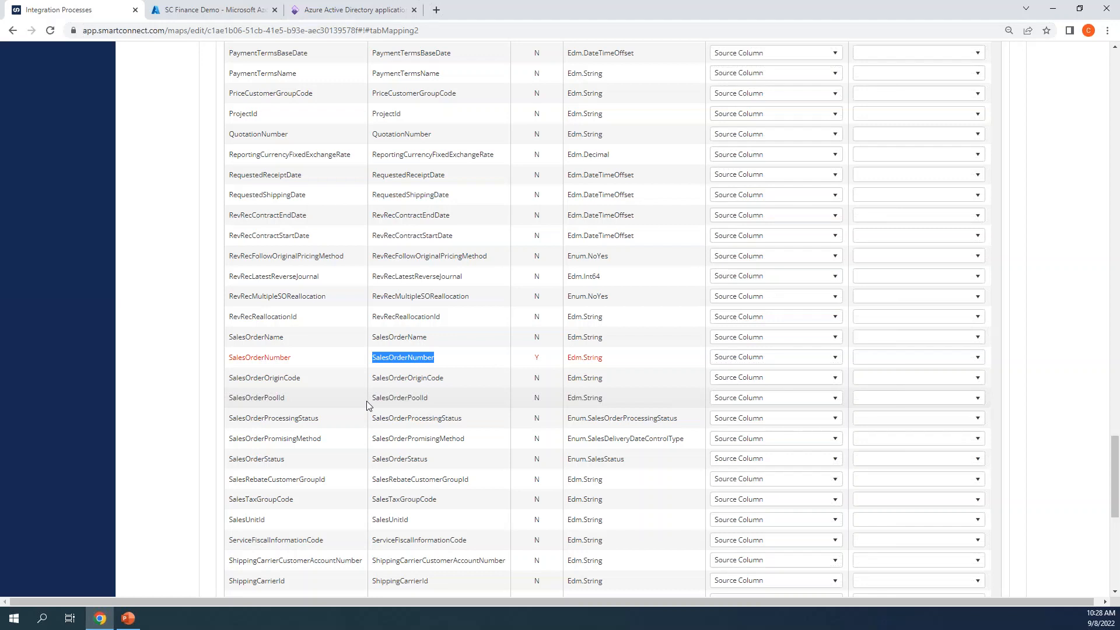
click(883, 360)
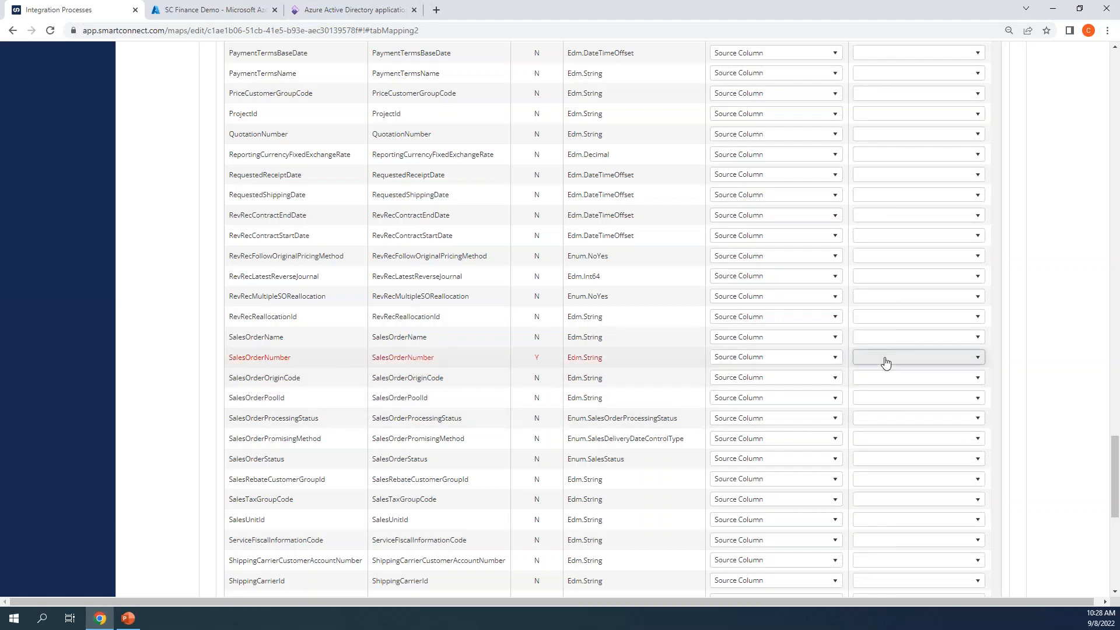
click(600, 359)
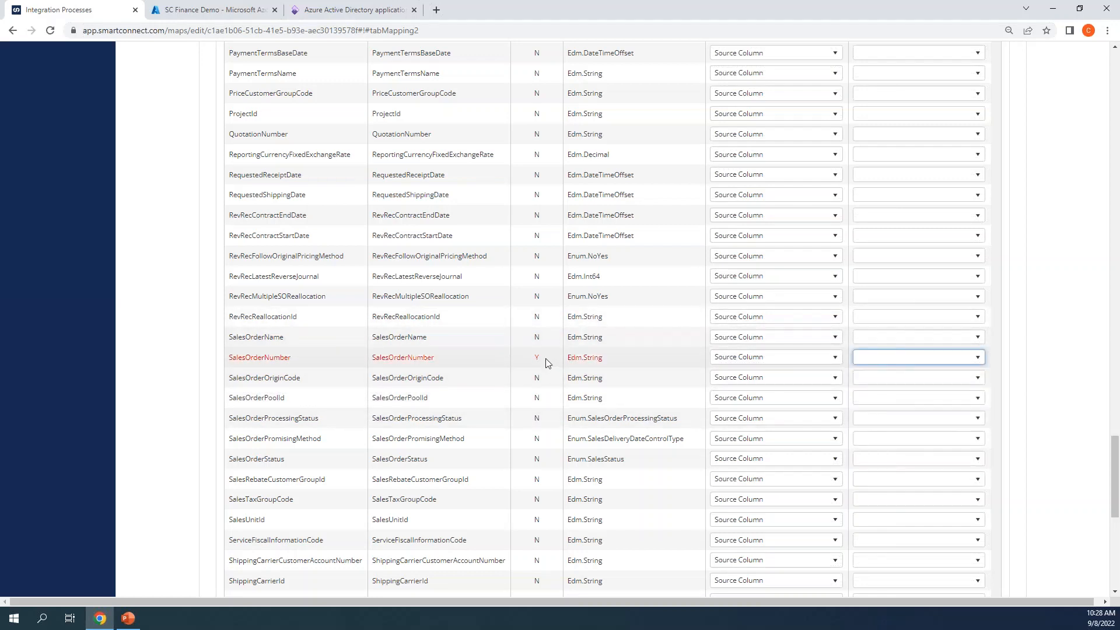
drag(548, 360, 227, 359)
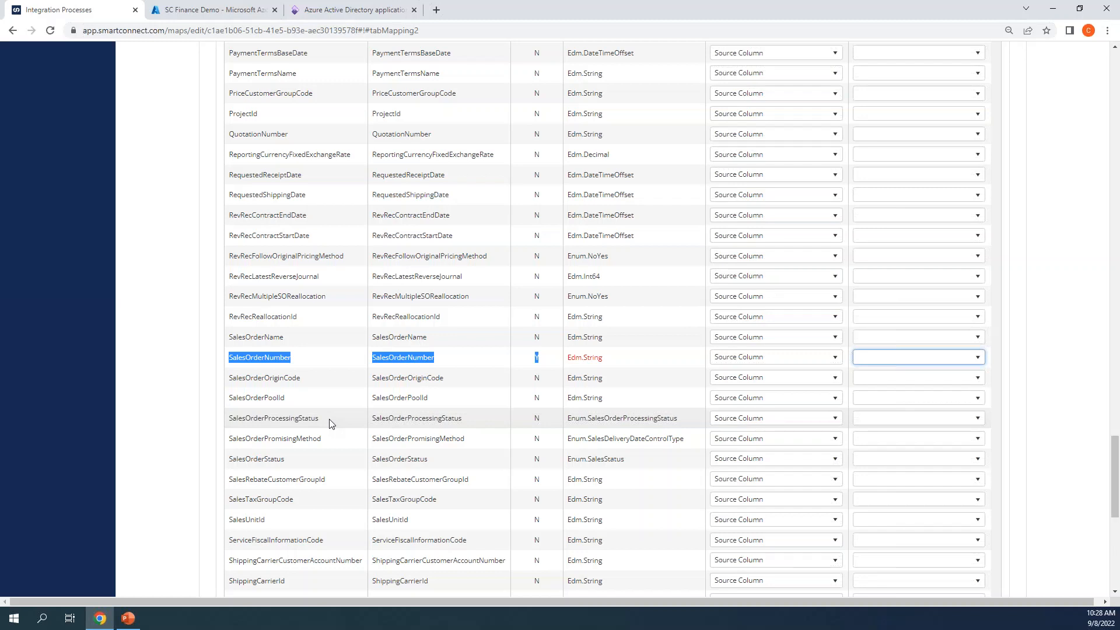
click(361, 392)
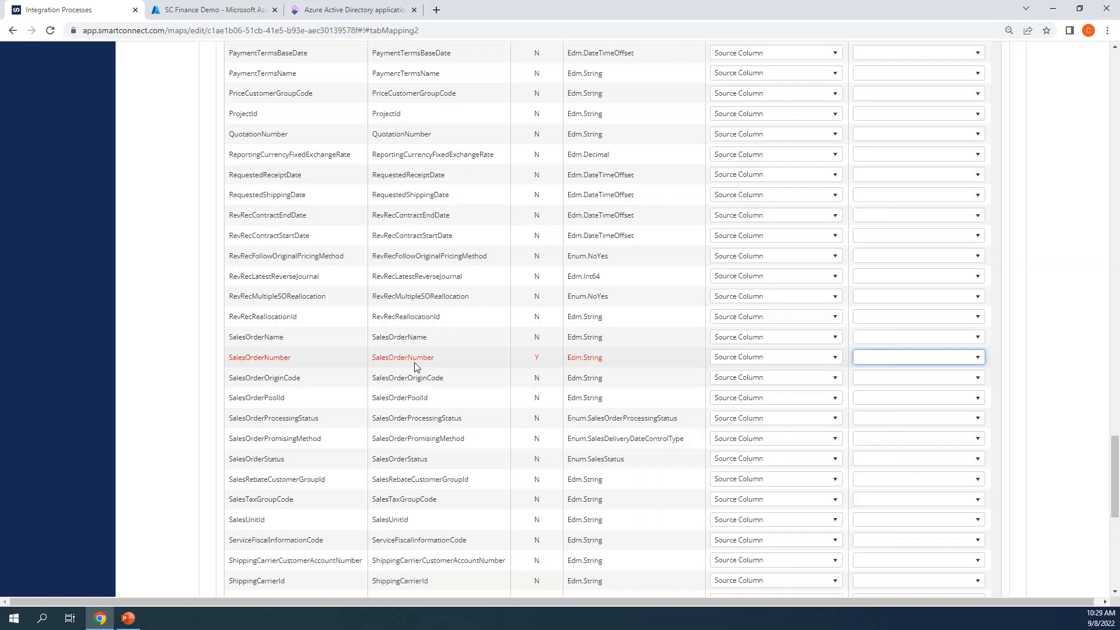
scroll(415, 363, up, 10)
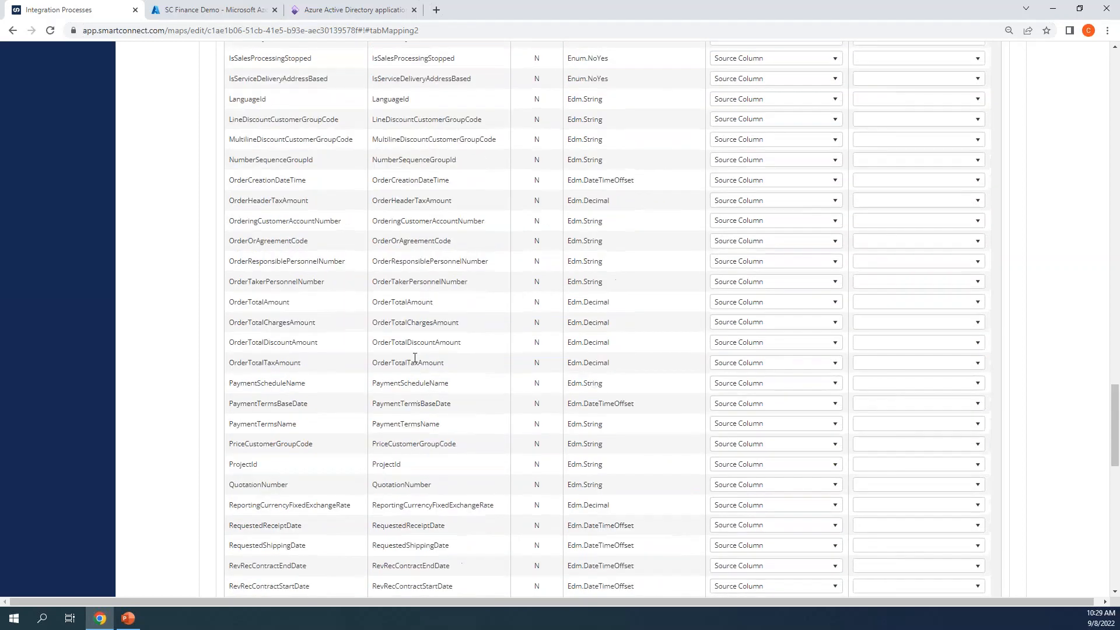
scroll(607, 318, up, 7)
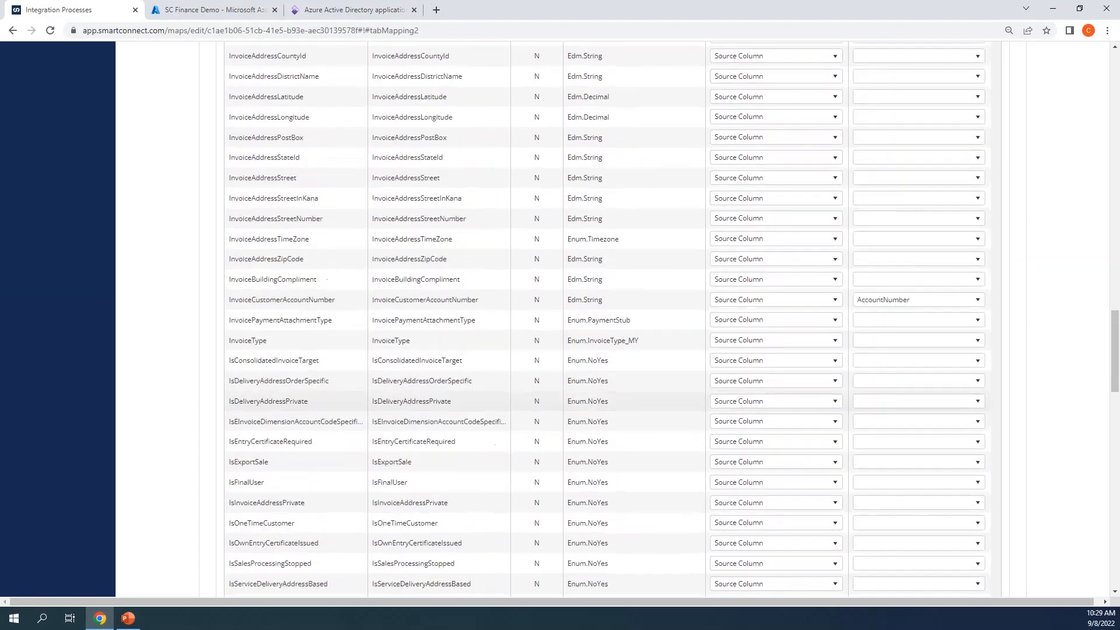
scroll(607, 319, up, 15)
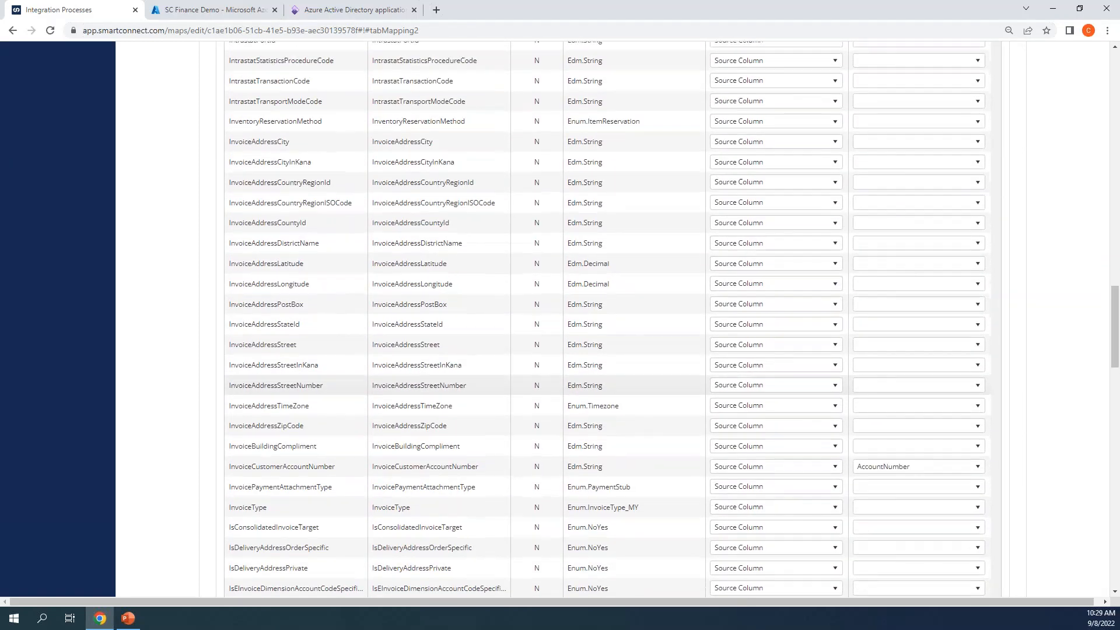
scroll(606, 319, up, 10)
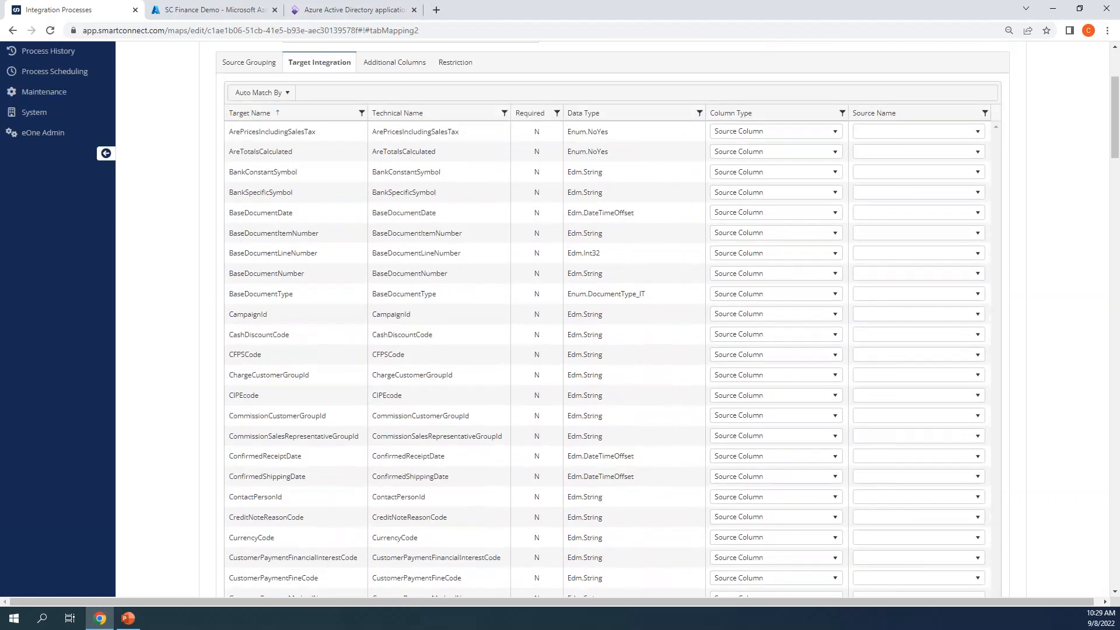
Step: Switch the target line to SalesOrderHeaderV2 (SalesOrderLine) and scroll down to its SalesOrderNumber field
click(348, 210)
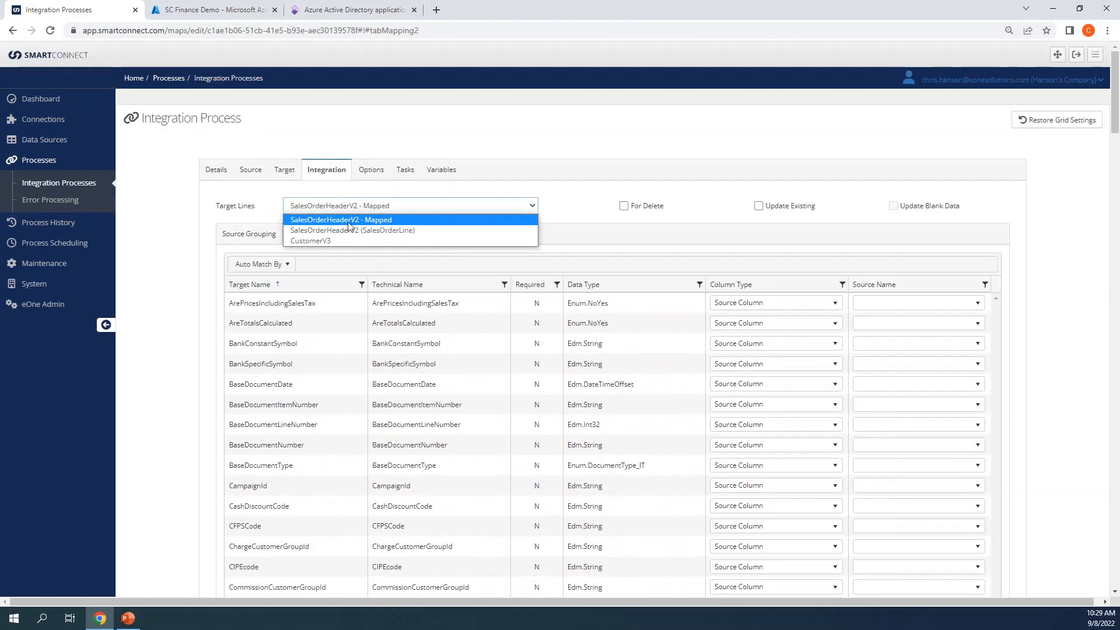
click(340, 230)
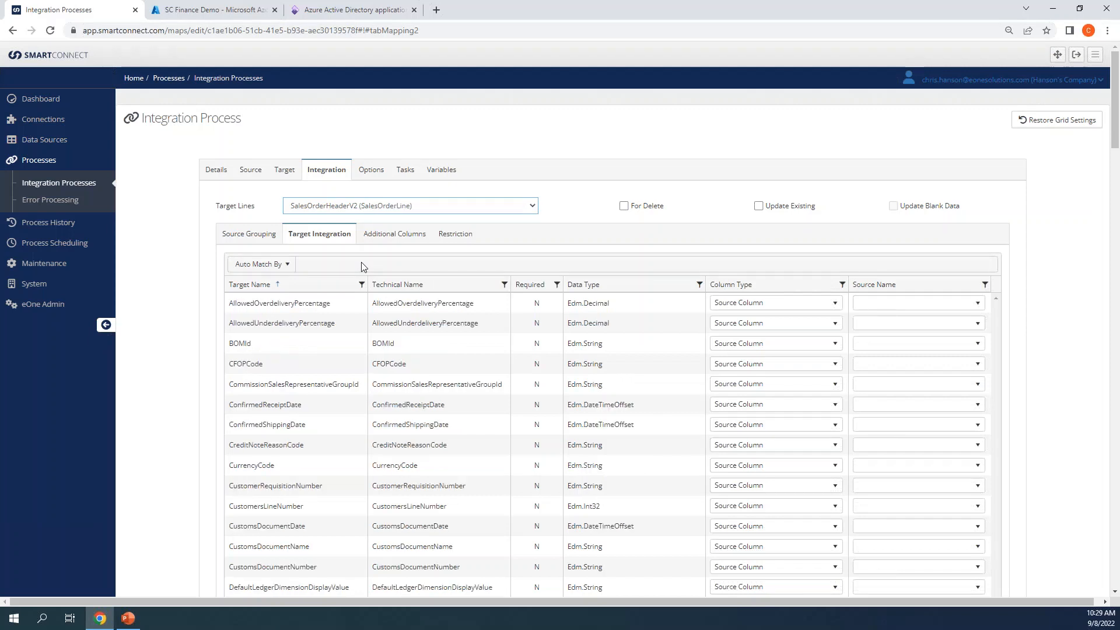
scroll(446, 417, down, 9)
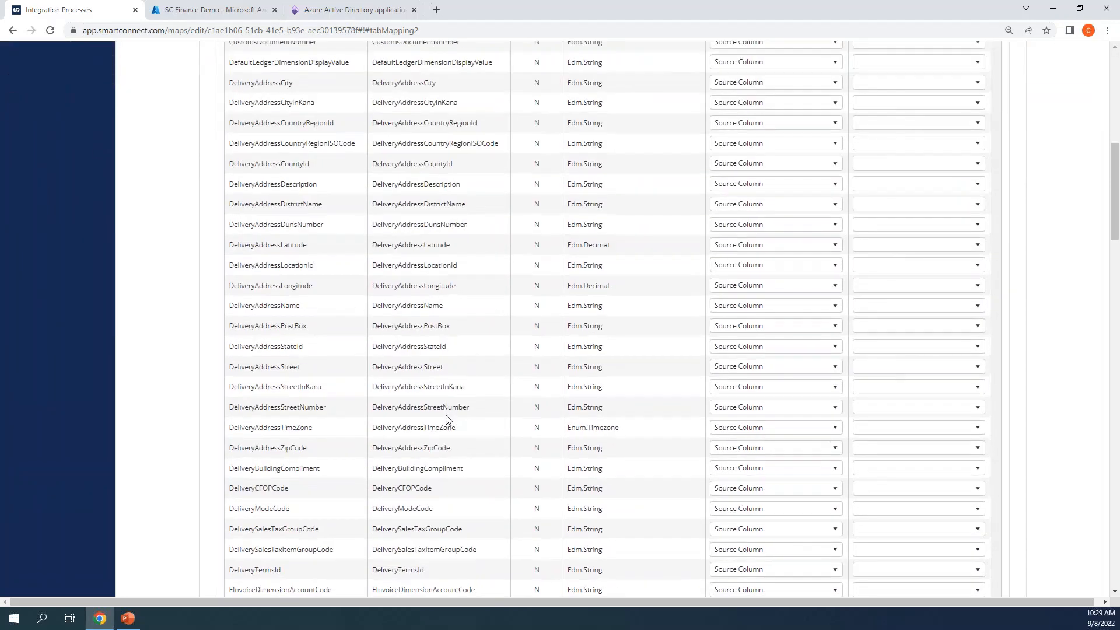
scroll(447, 419, down, 15)
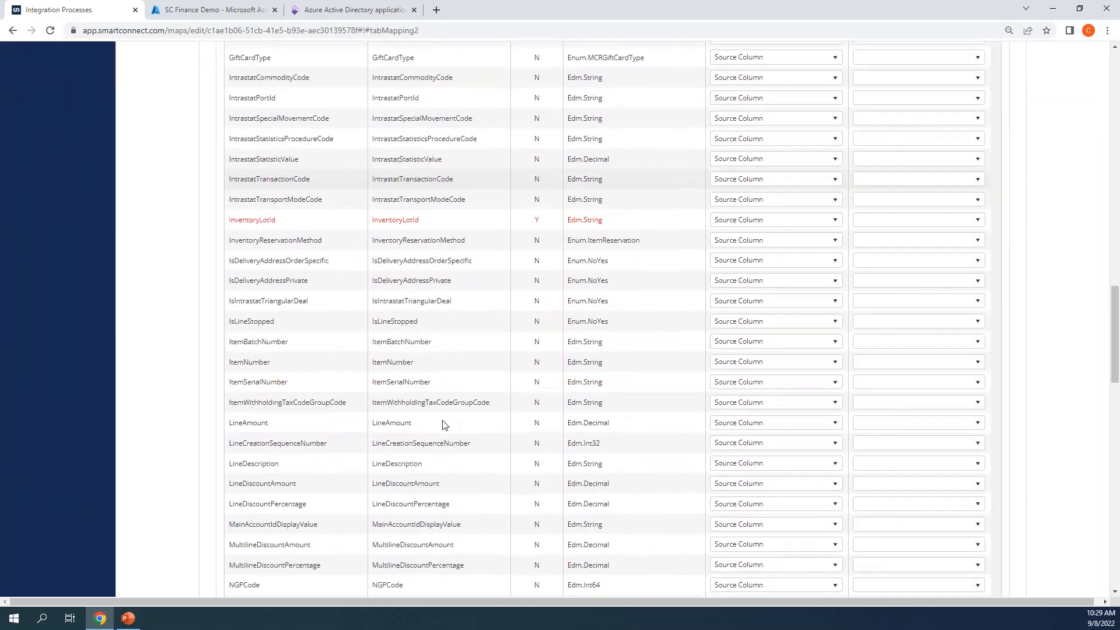
scroll(442, 421, down, 14)
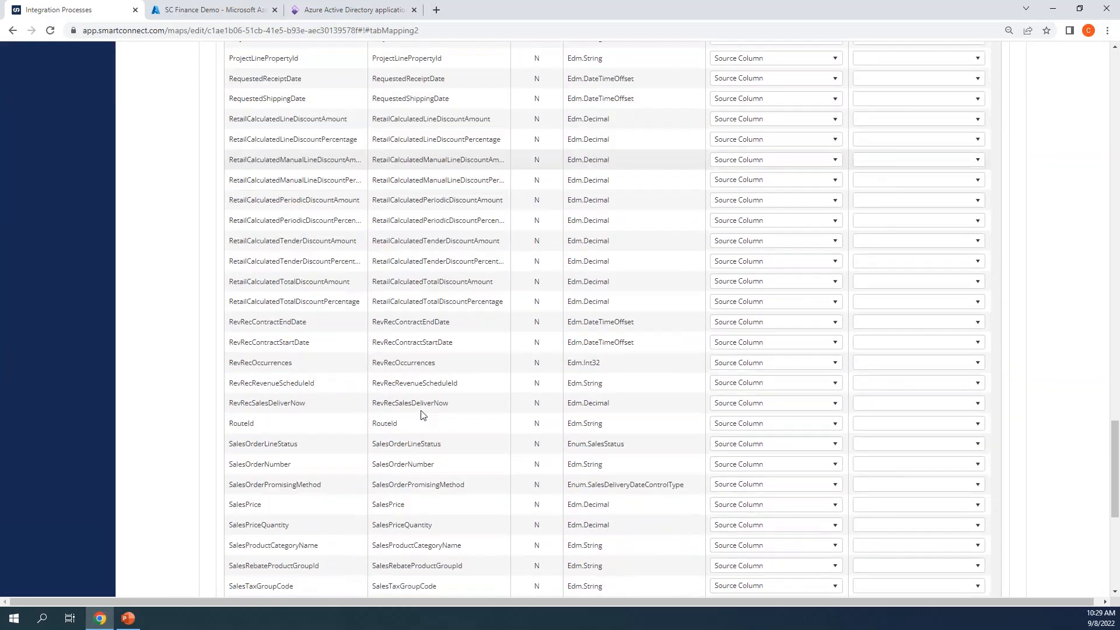
scroll(423, 414, down, 2)
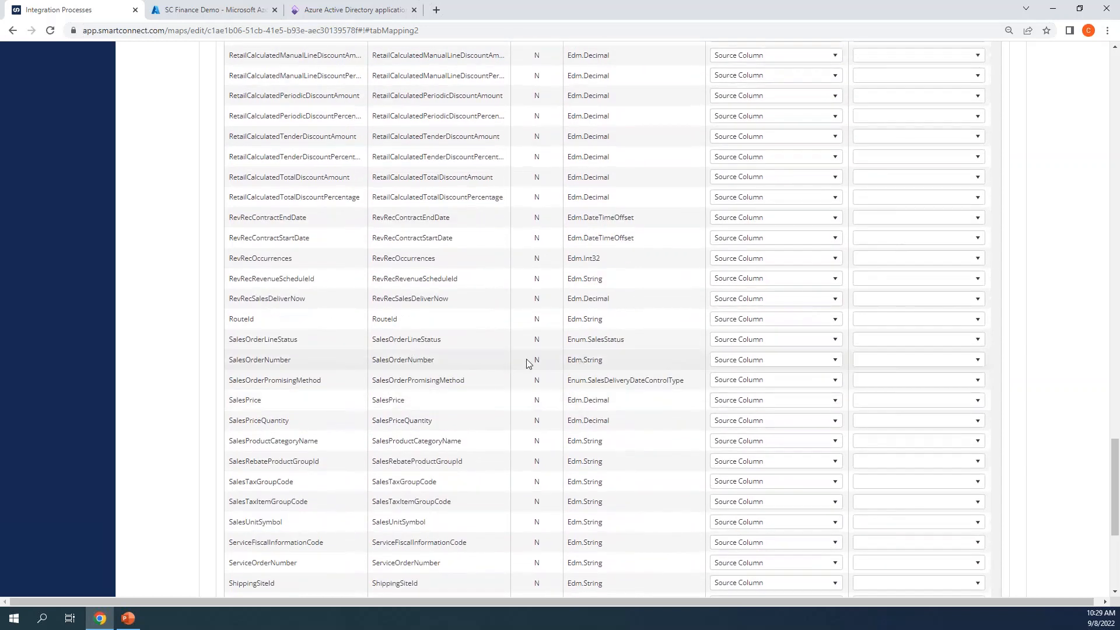
Step: Map the line's SalesOrderNumber as a Parent Source Column from the header's sales order number
click(715, 359)
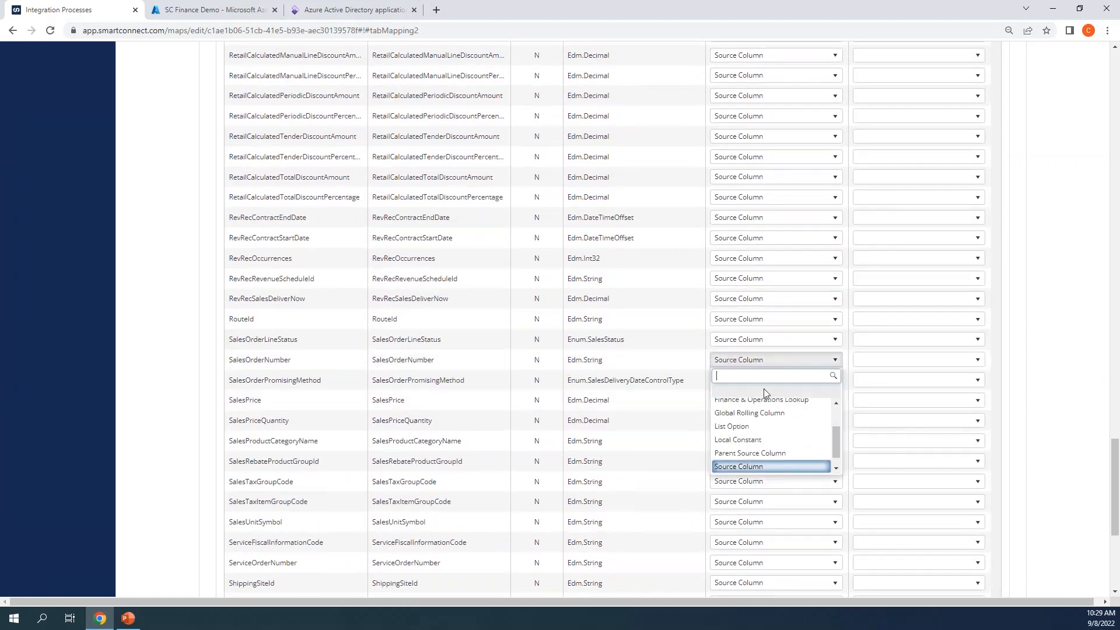
click(769, 453)
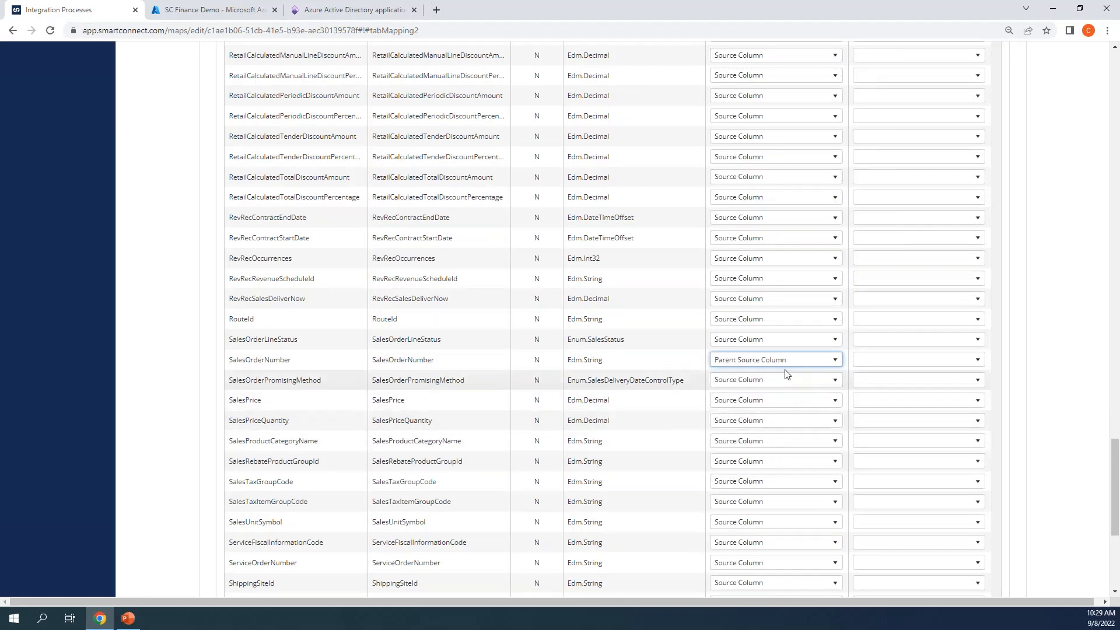
click(893, 361)
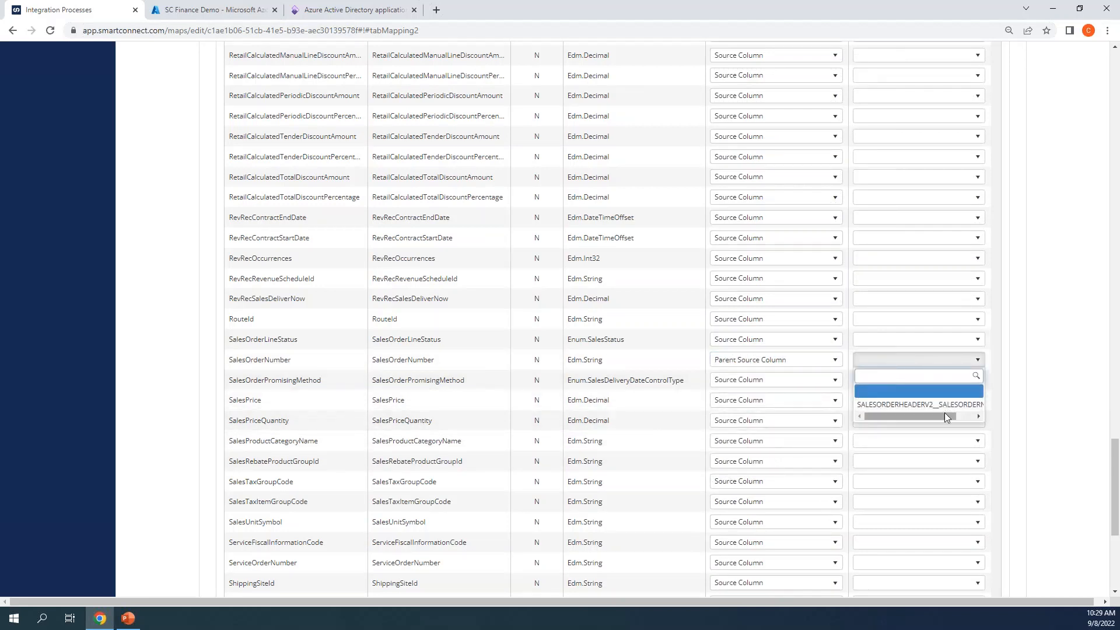
drag(946, 415, 972, 415)
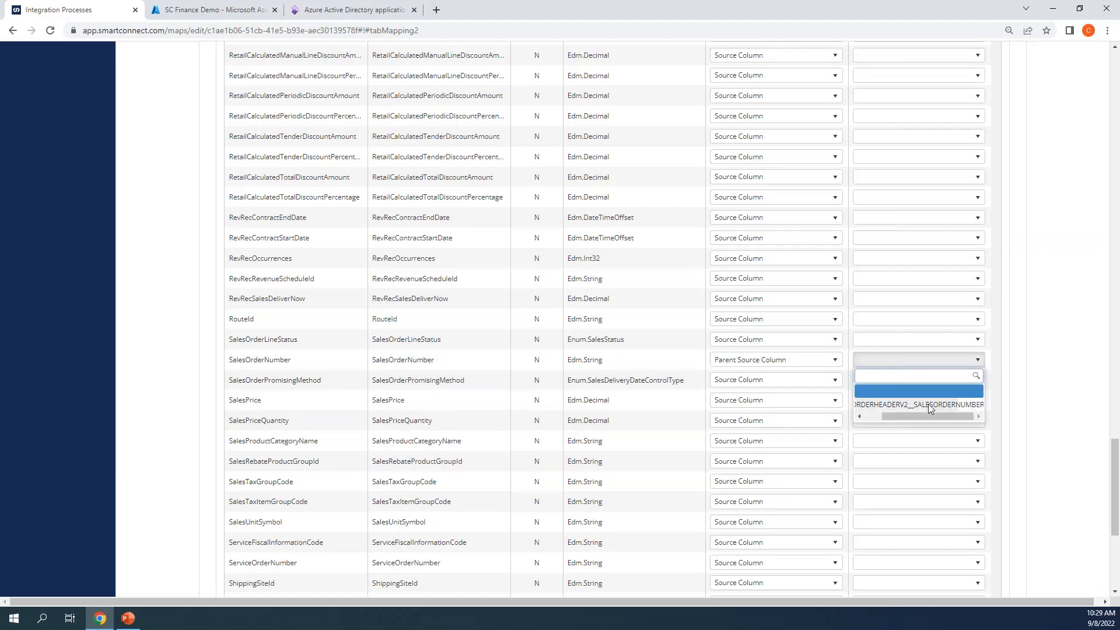
drag(922, 418, 887, 416)
click(919, 404)
click(435, 395)
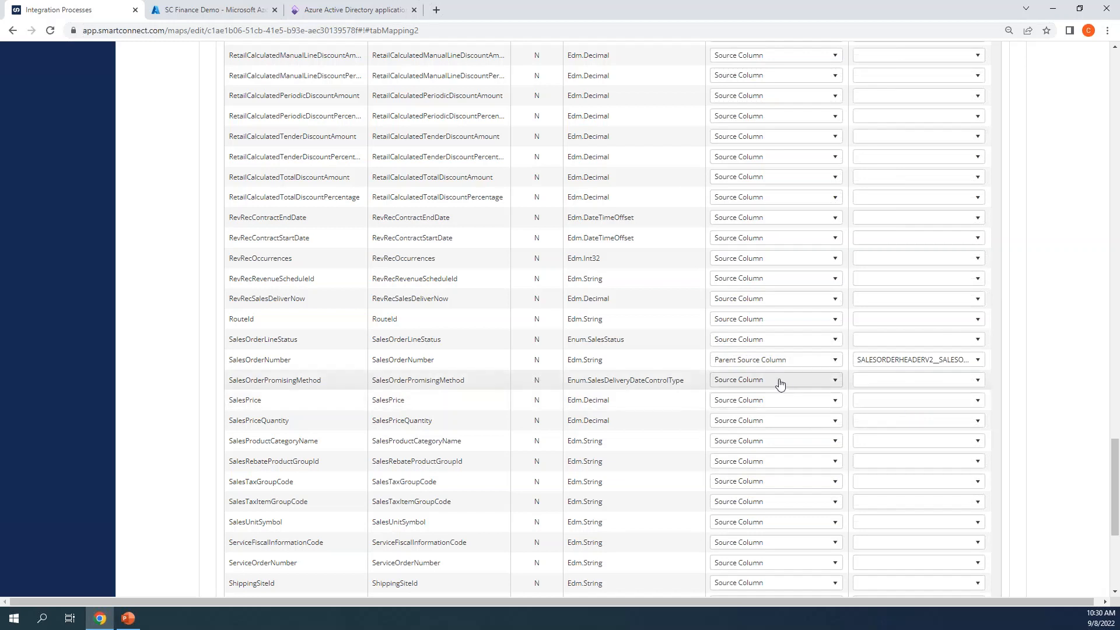
scroll(776, 385, up, 3)
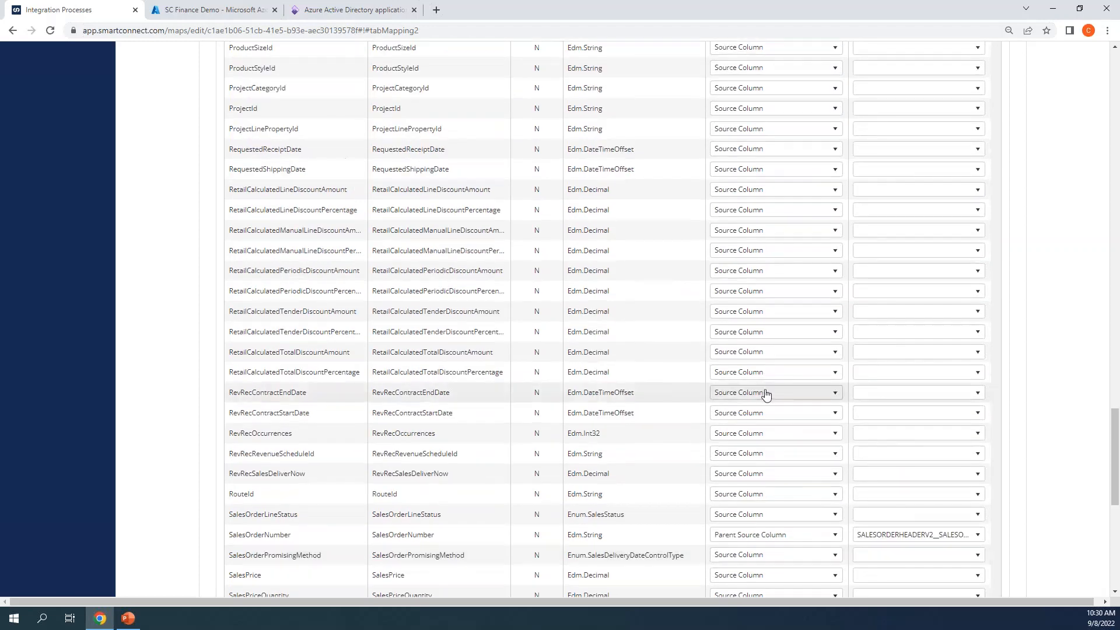
scroll(744, 388, up, 15)
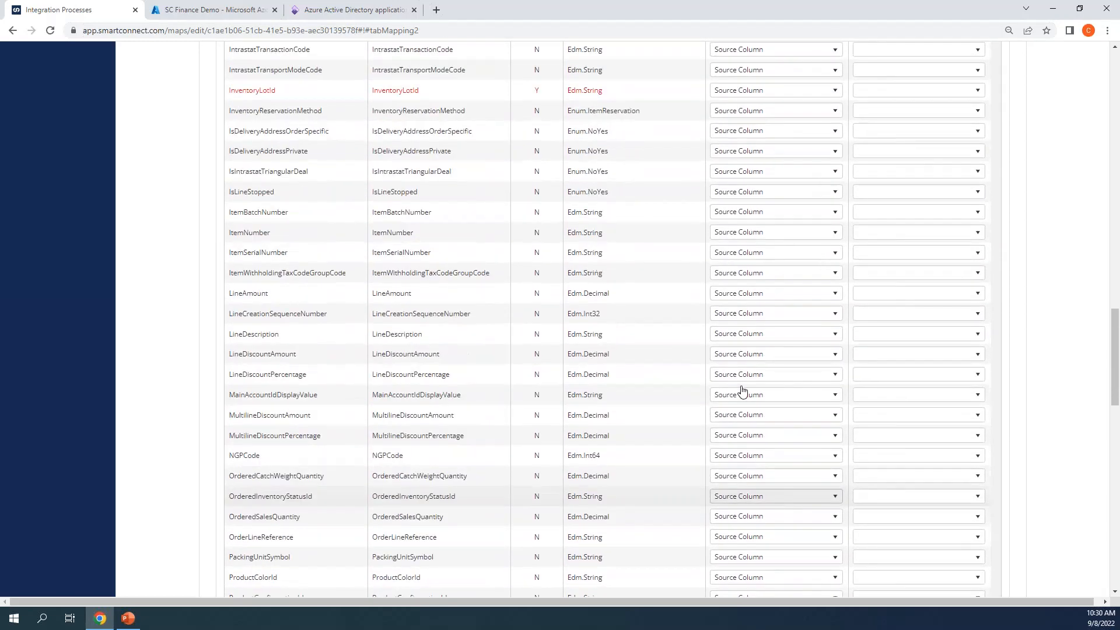
scroll(560, 321, up, 20)
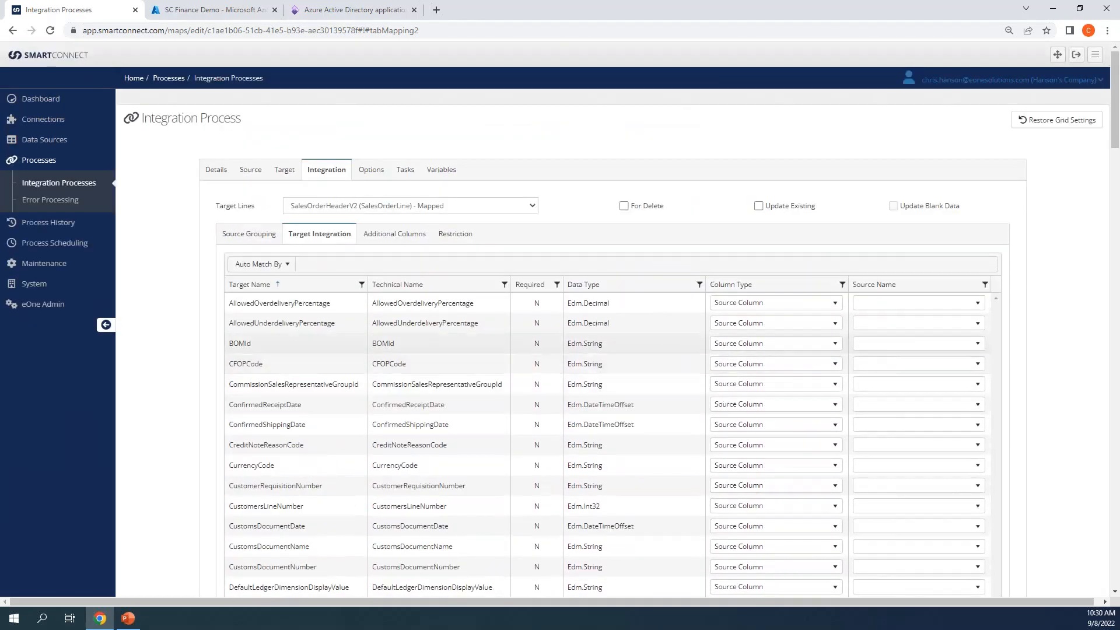
Step: On Additional Columns, add a new column named test and open its Type list
click(412, 240)
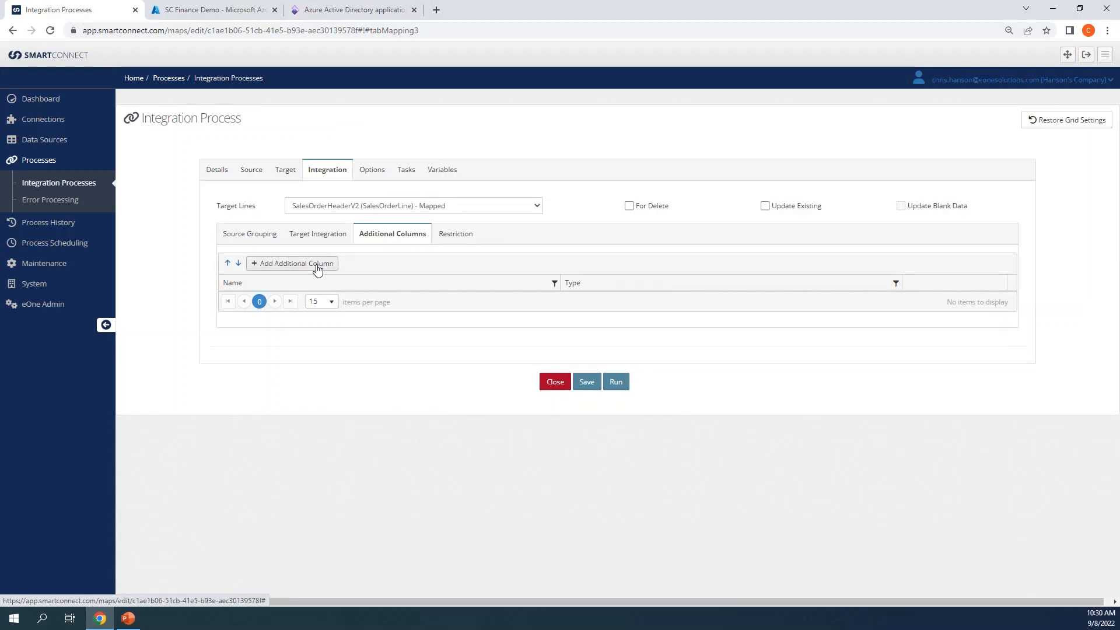
click(318, 265)
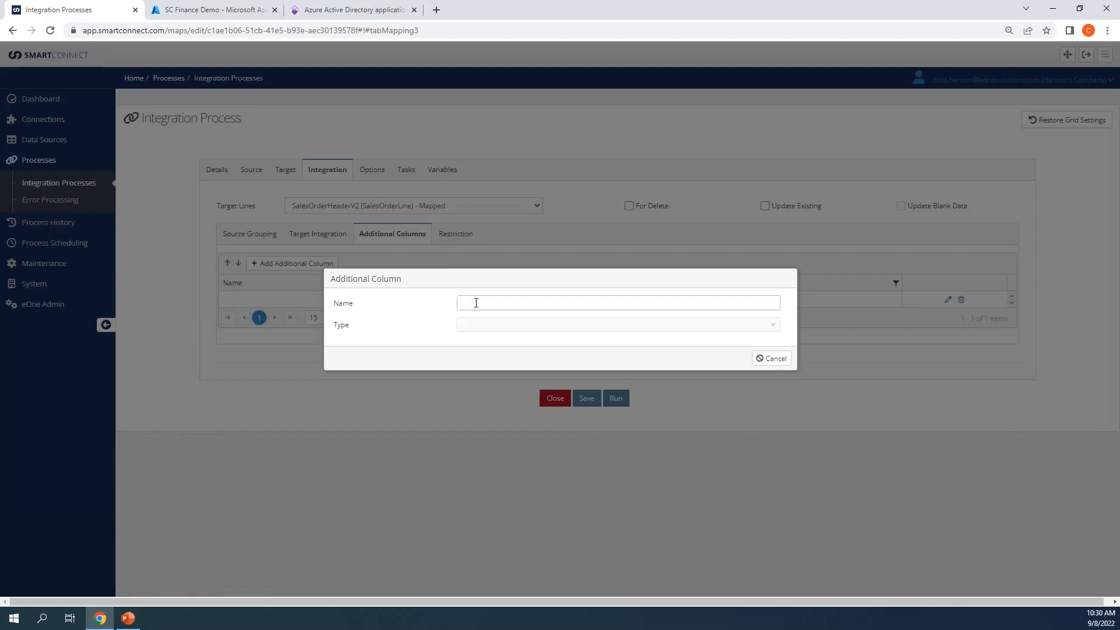
text(test)
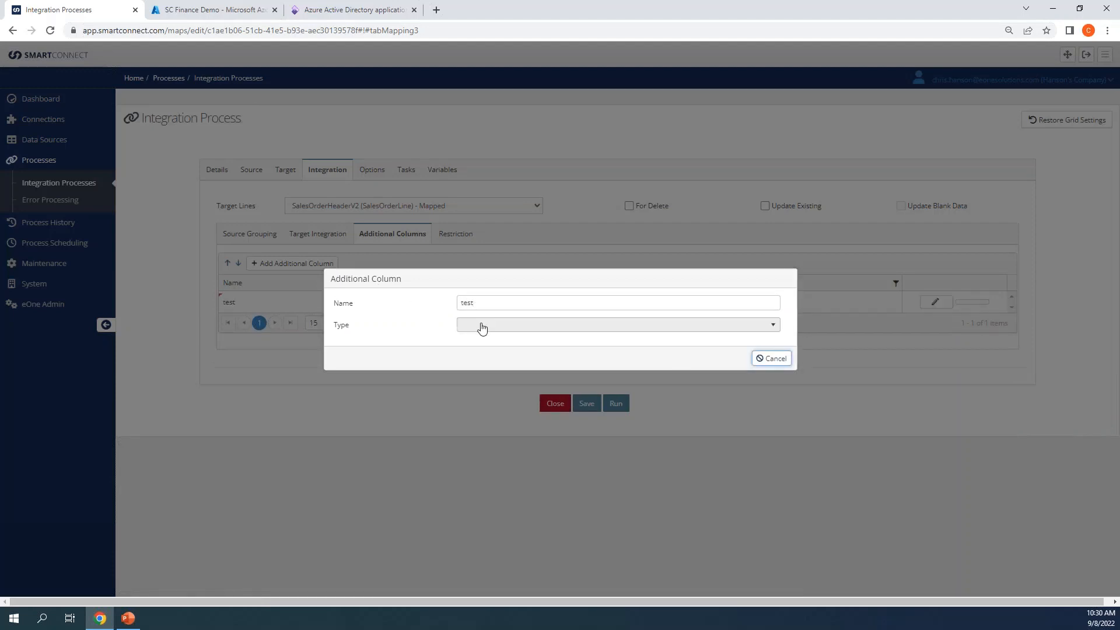
click(483, 325)
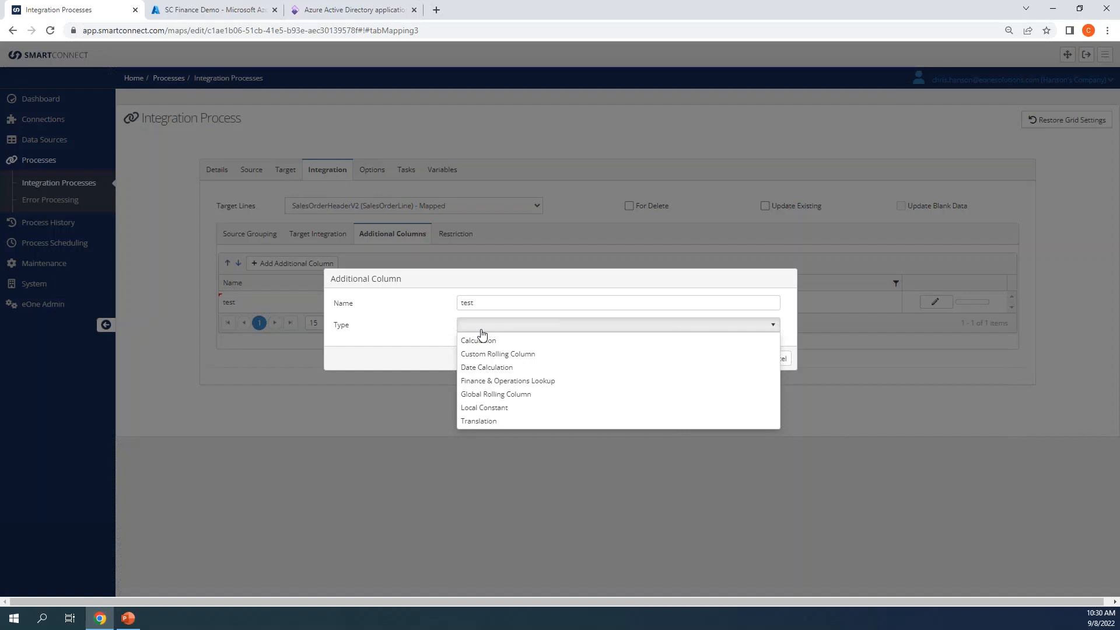
Step: Make test a Finance & Operations Lookup via Finance Connector using the CustomerV3 lookup service
click(517, 381)
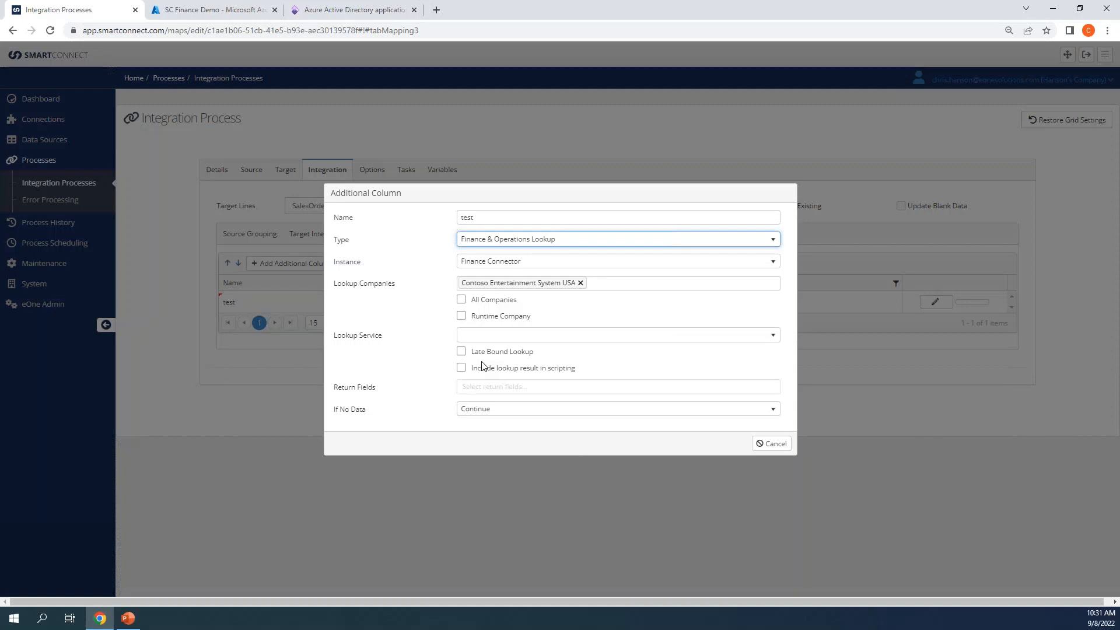
click(544, 264)
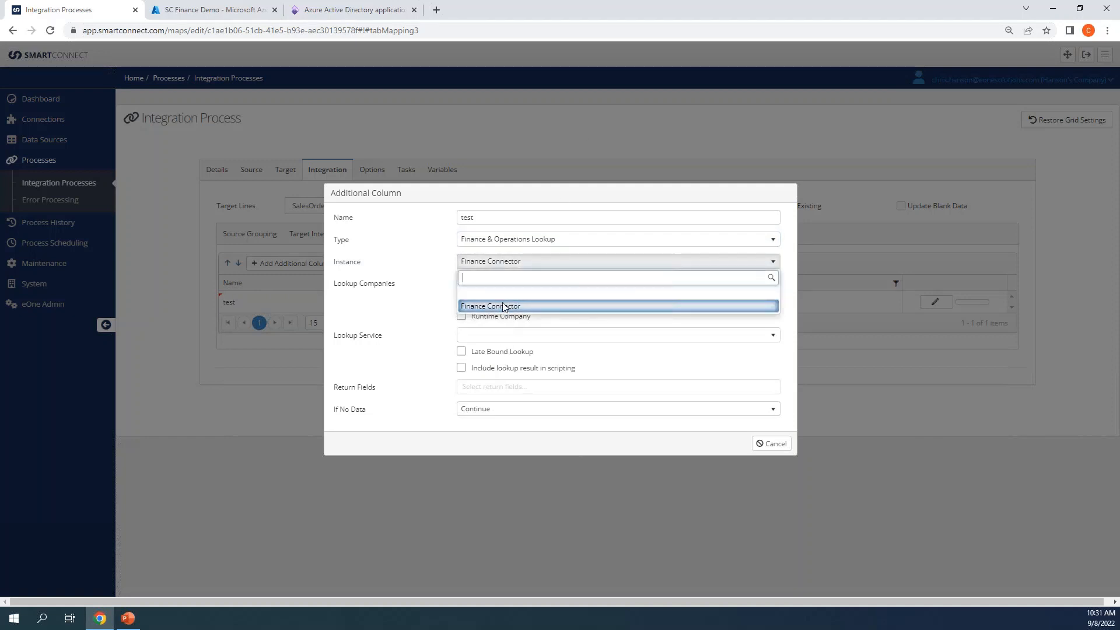
click(437, 284)
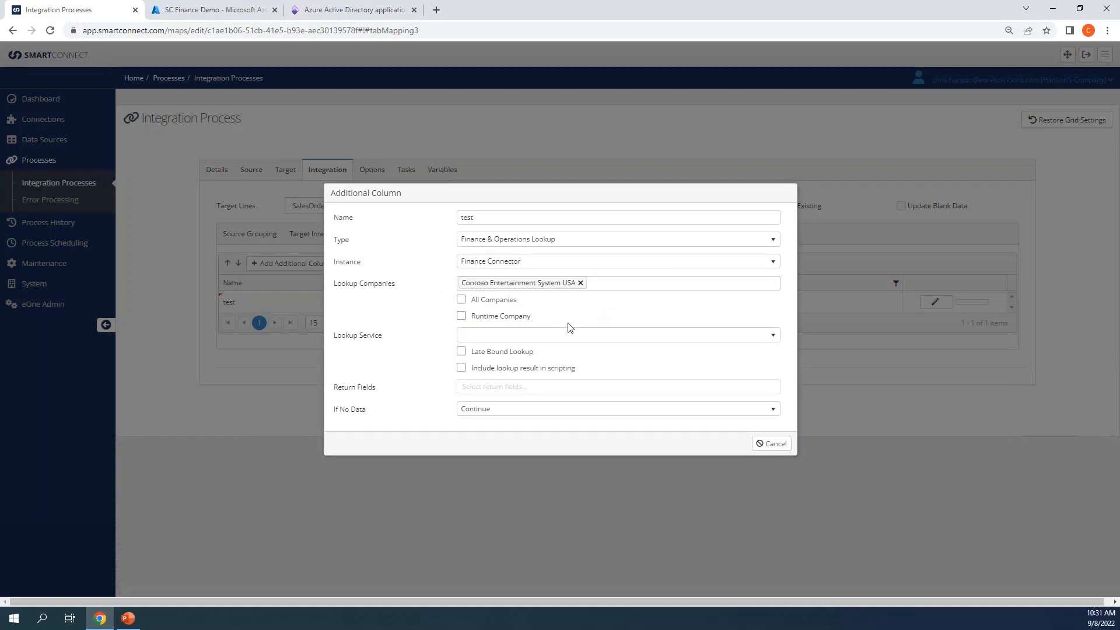
click(604, 336)
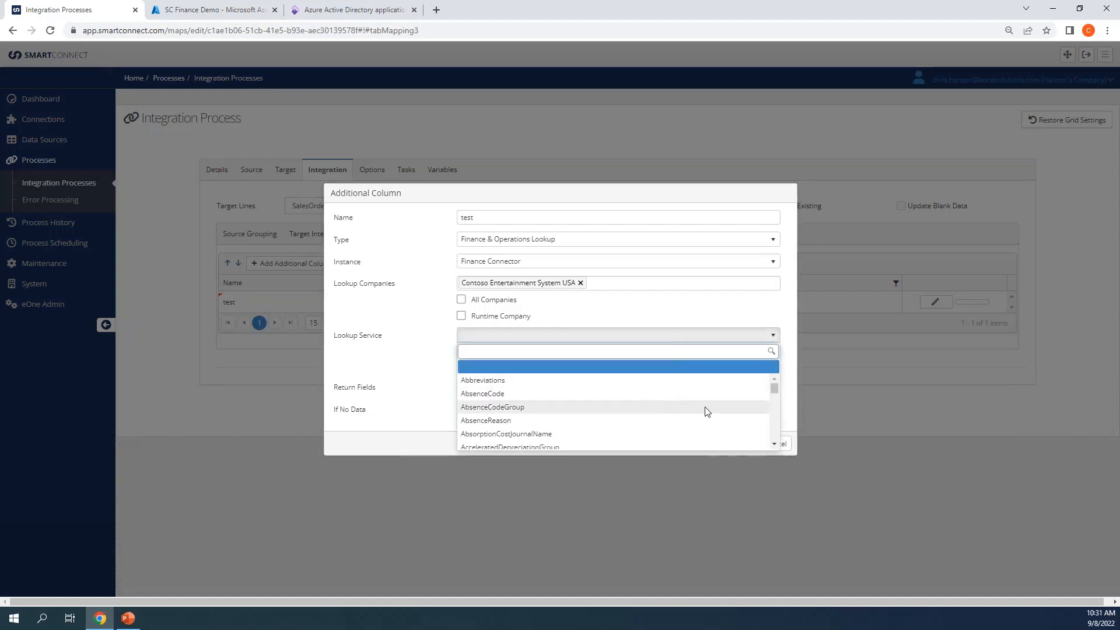
drag(774, 388, 771, 414)
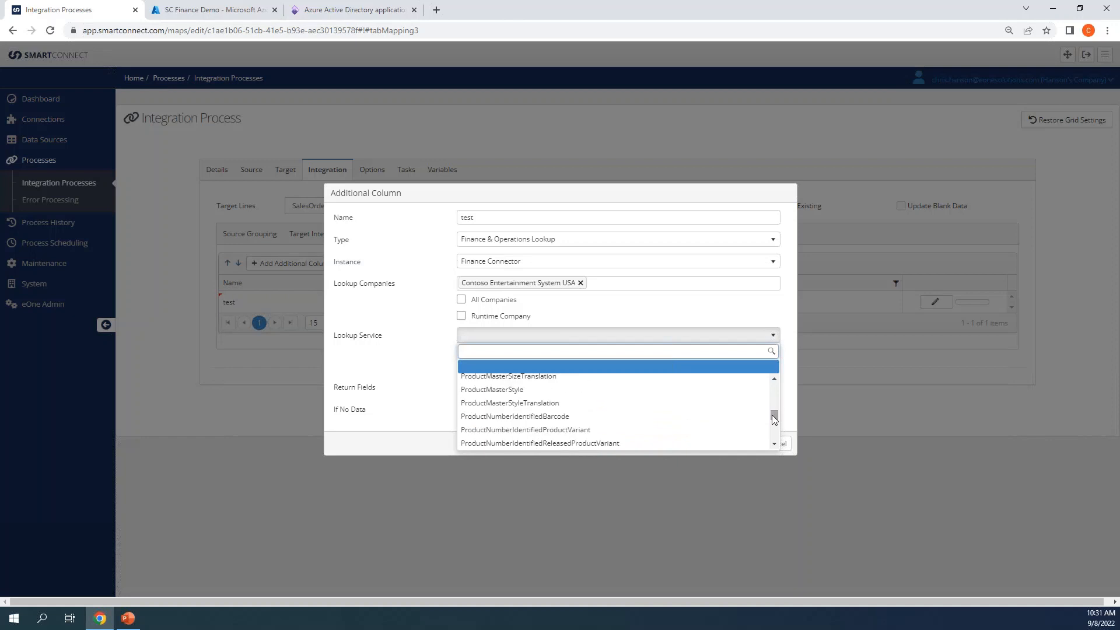
text(customer)
scroll(592, 391, down, 8)
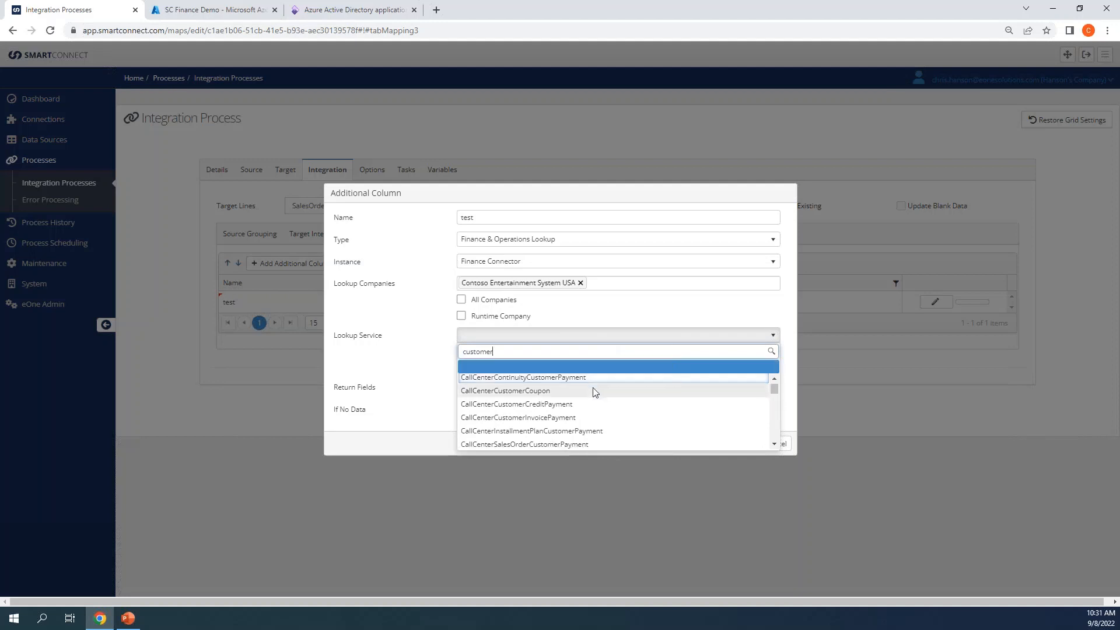
scroll(593, 399, down, 6)
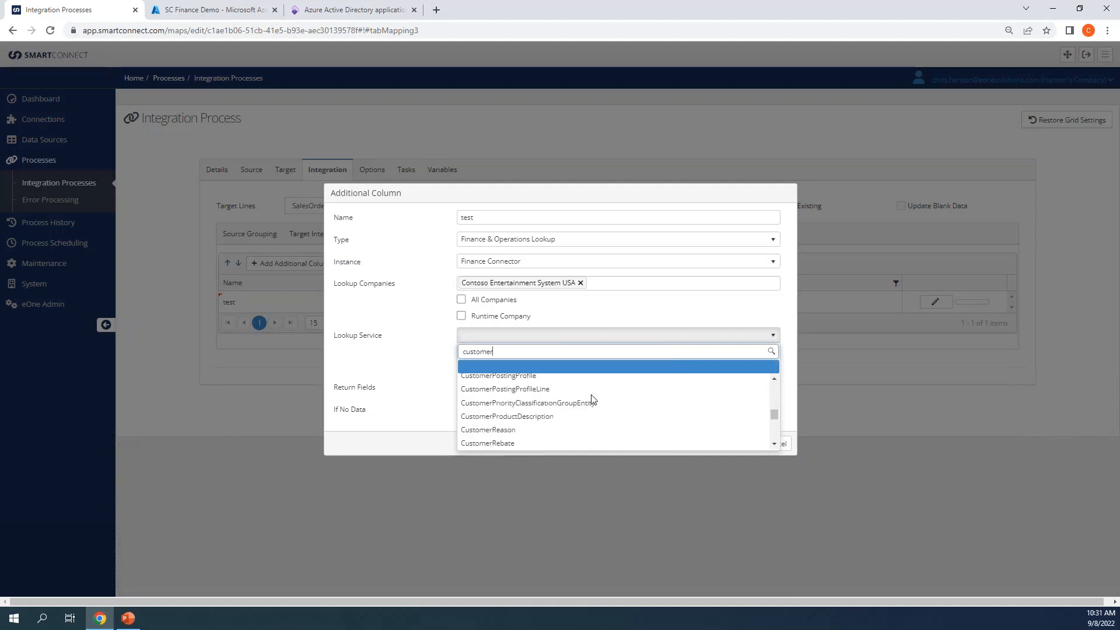
click(555, 420)
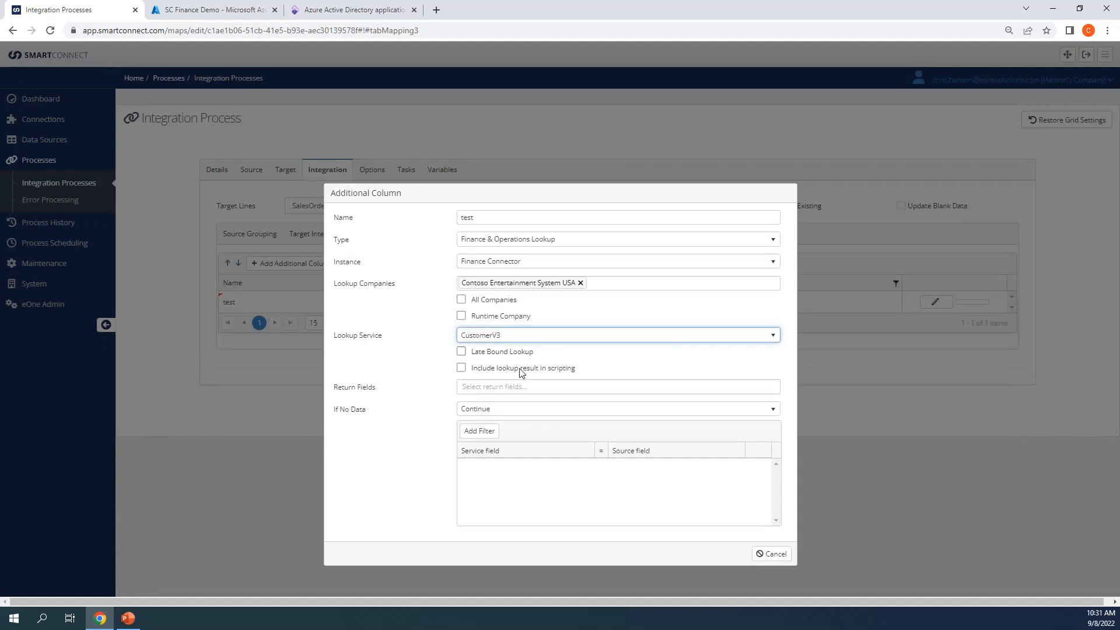
Step: Have the lookup return SalesReturnTaxGroup, SalesTaxGroup and SalesSegmentId
click(521, 387)
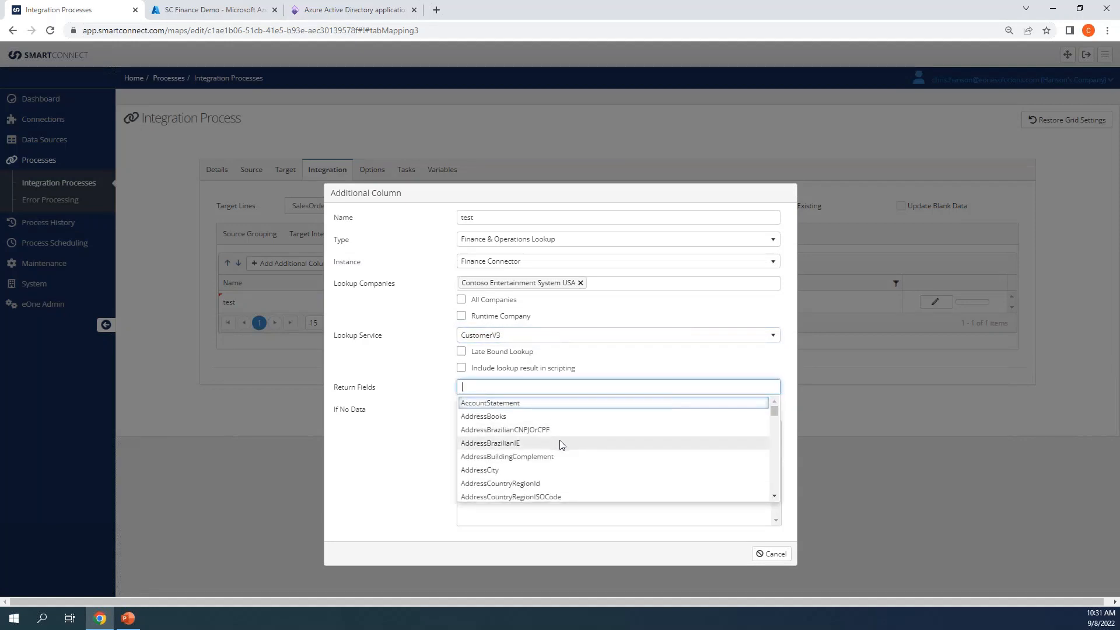
text(ter)
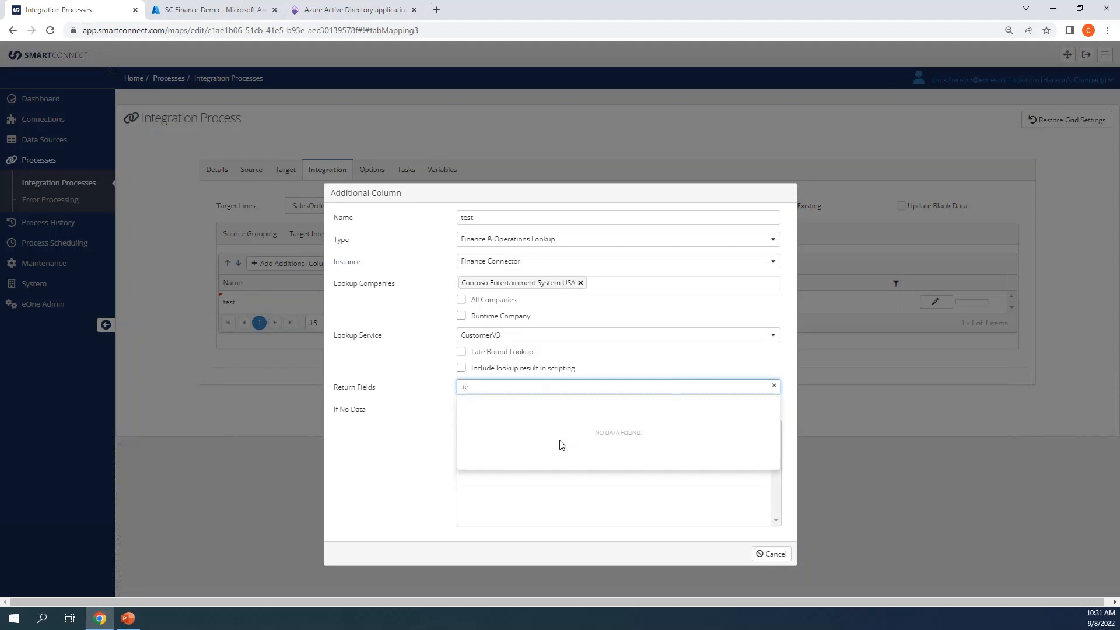
key(BackSpace)
key(BackSpace)
text(sales)
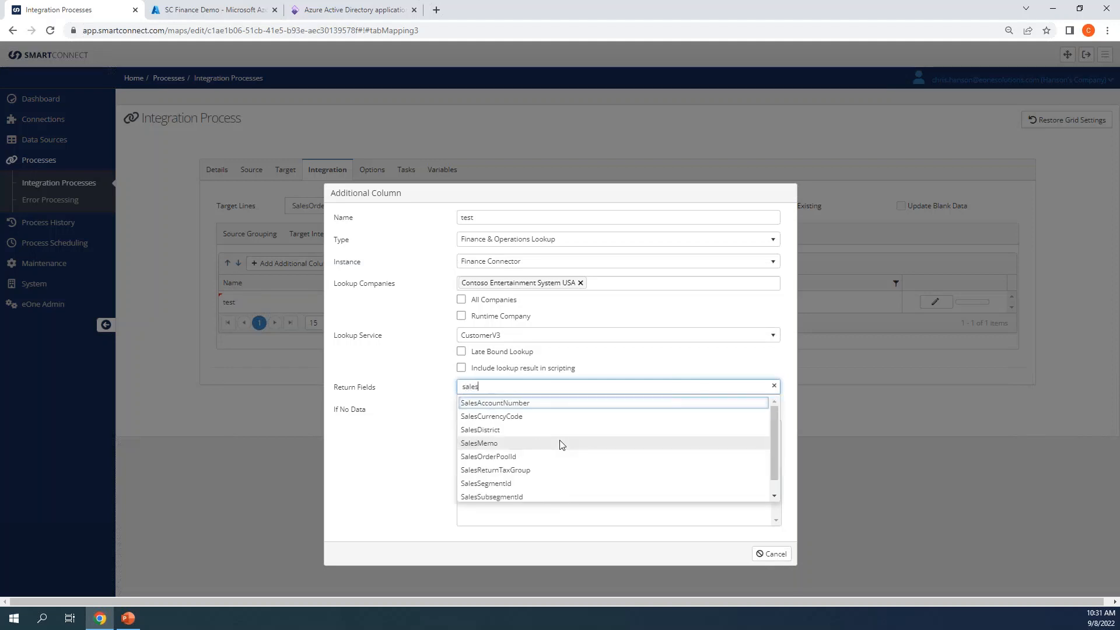
scroll(535, 455, down, 1)
click(534, 454)
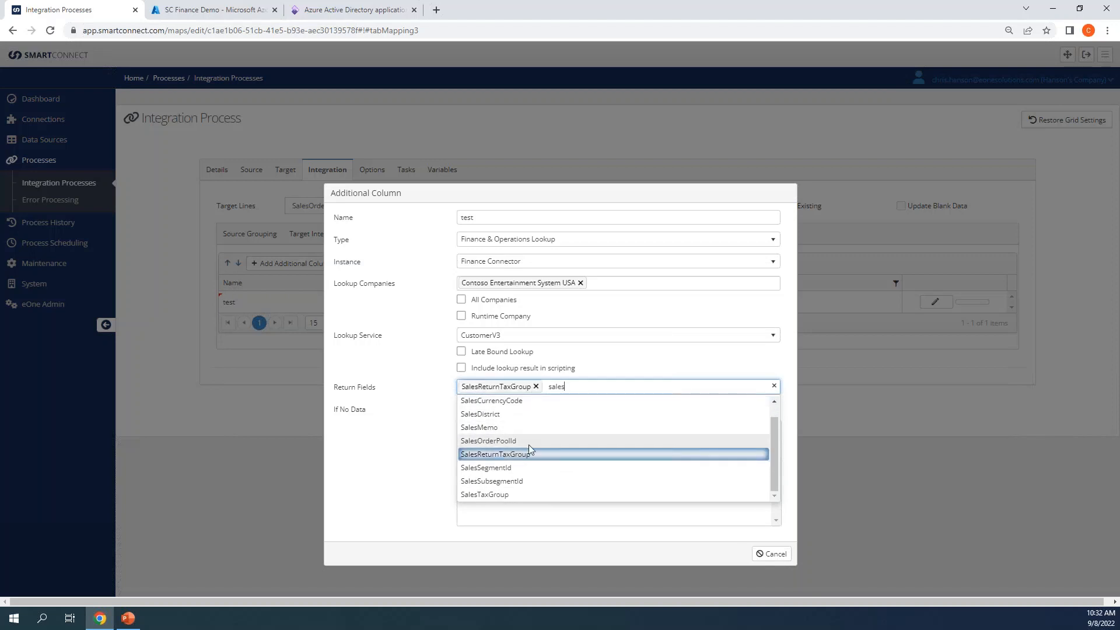
click(506, 493)
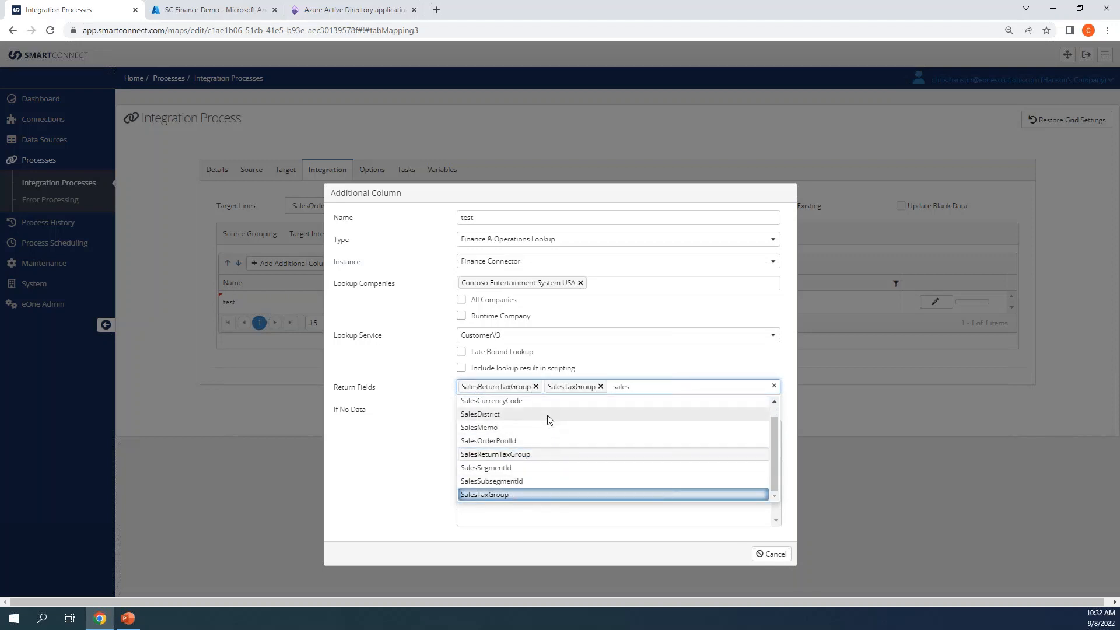
click(501, 468)
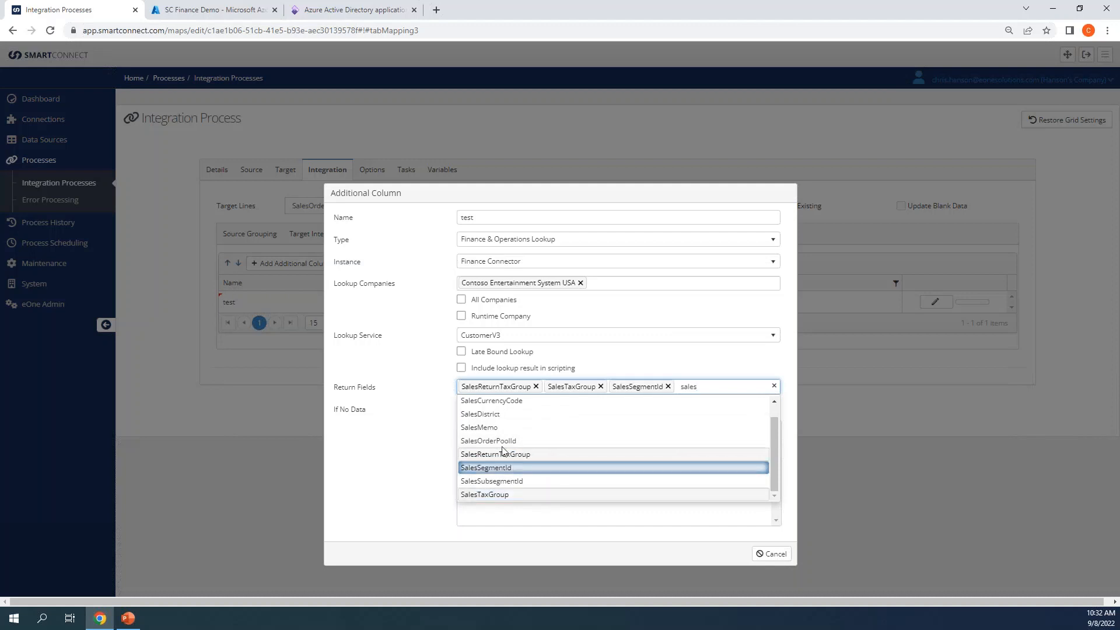
click(423, 422)
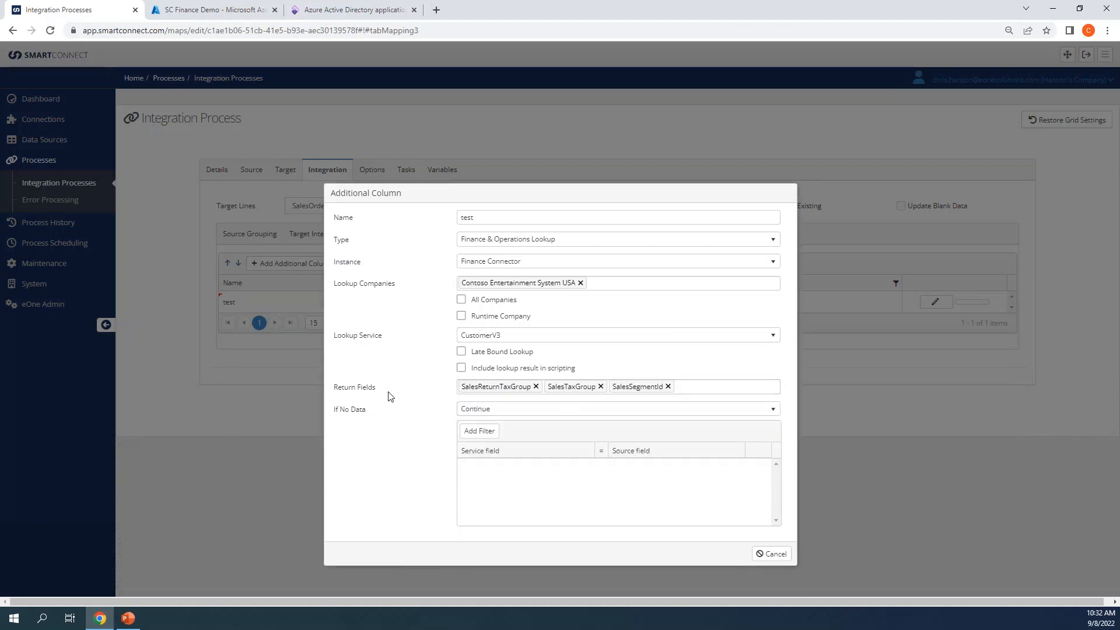
Step: Add a filter matching service field CustomerAccount to source field AccountNumber
click(479, 431)
click(519, 468)
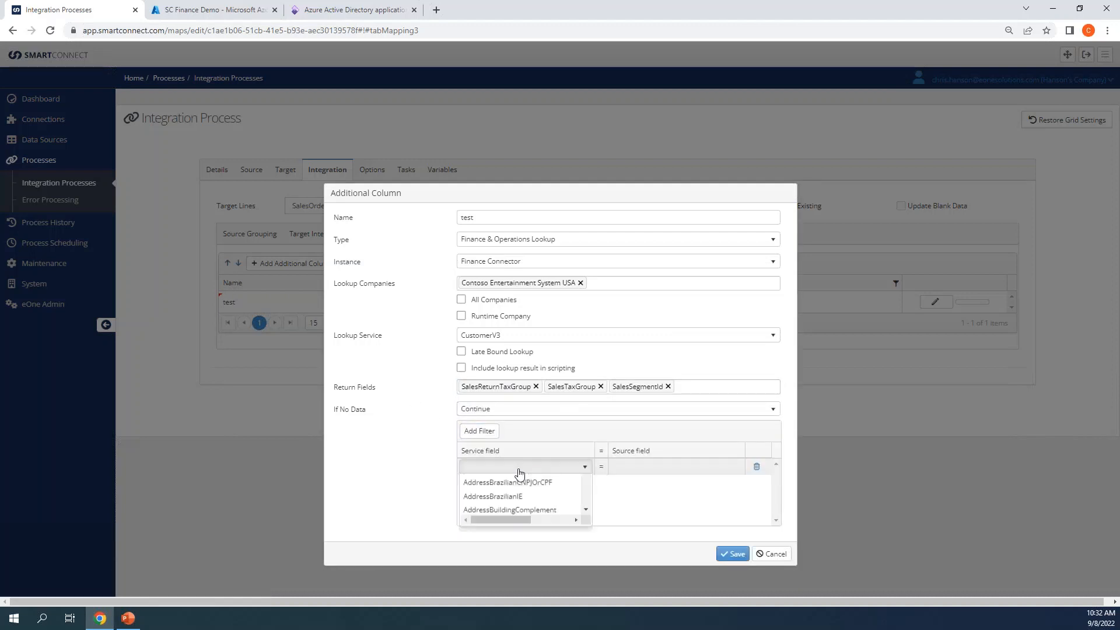
click(623, 473)
click(585, 467)
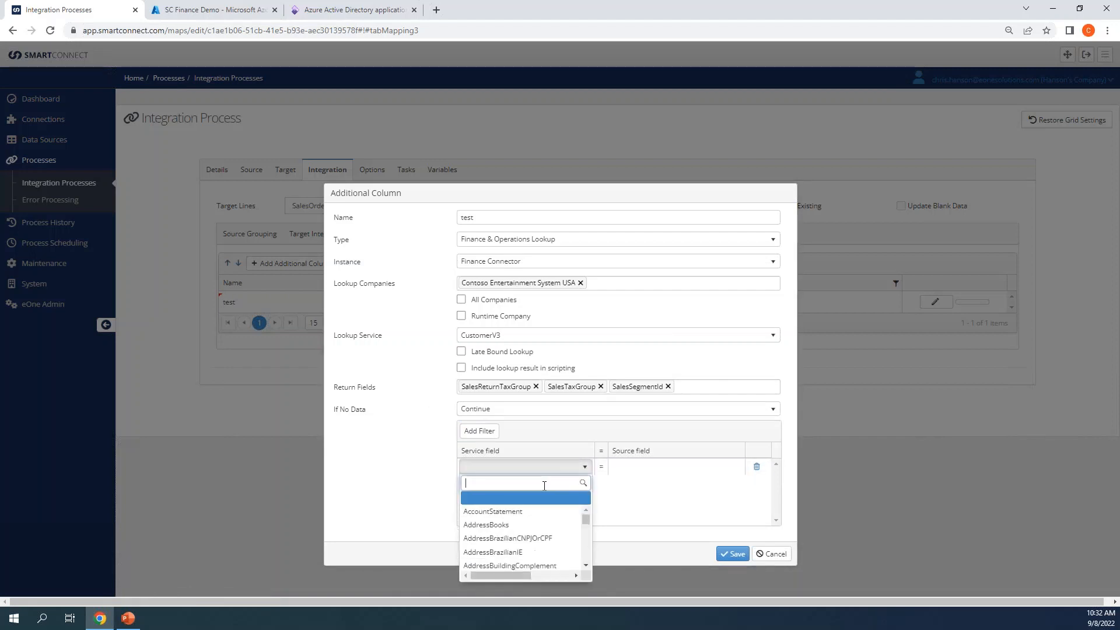
text(customer)
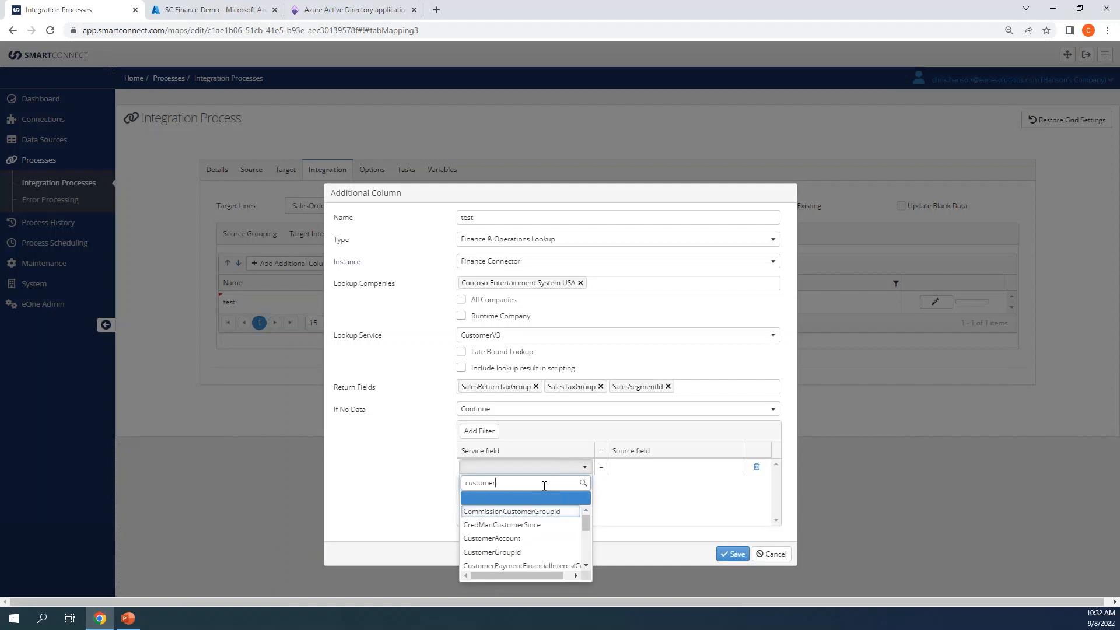
click(519, 538)
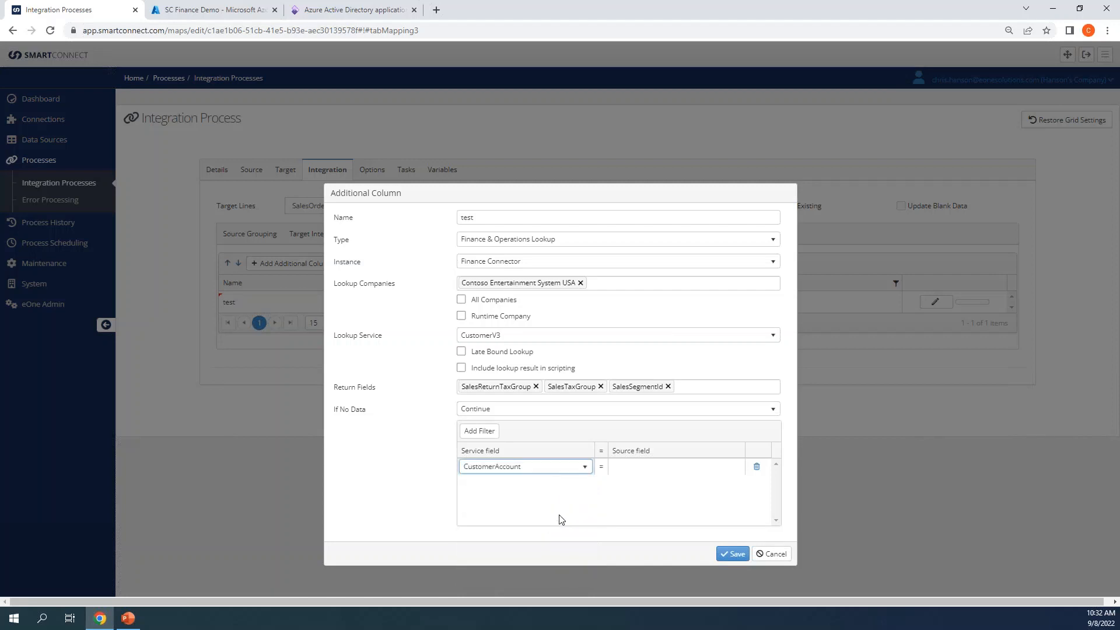
click(633, 477)
click(635, 468)
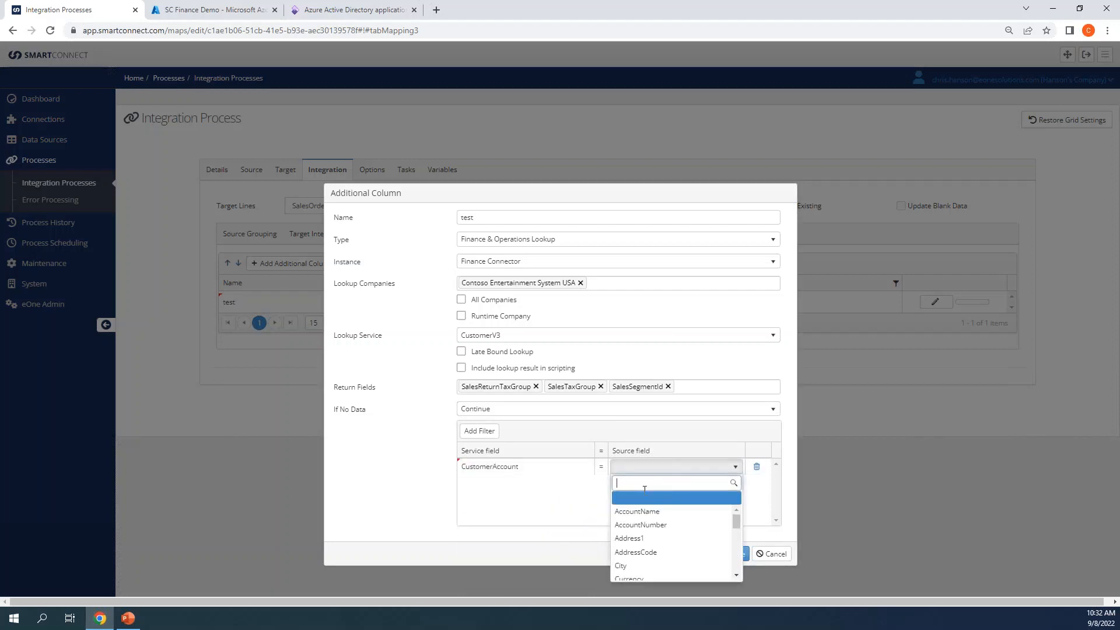
click(647, 523)
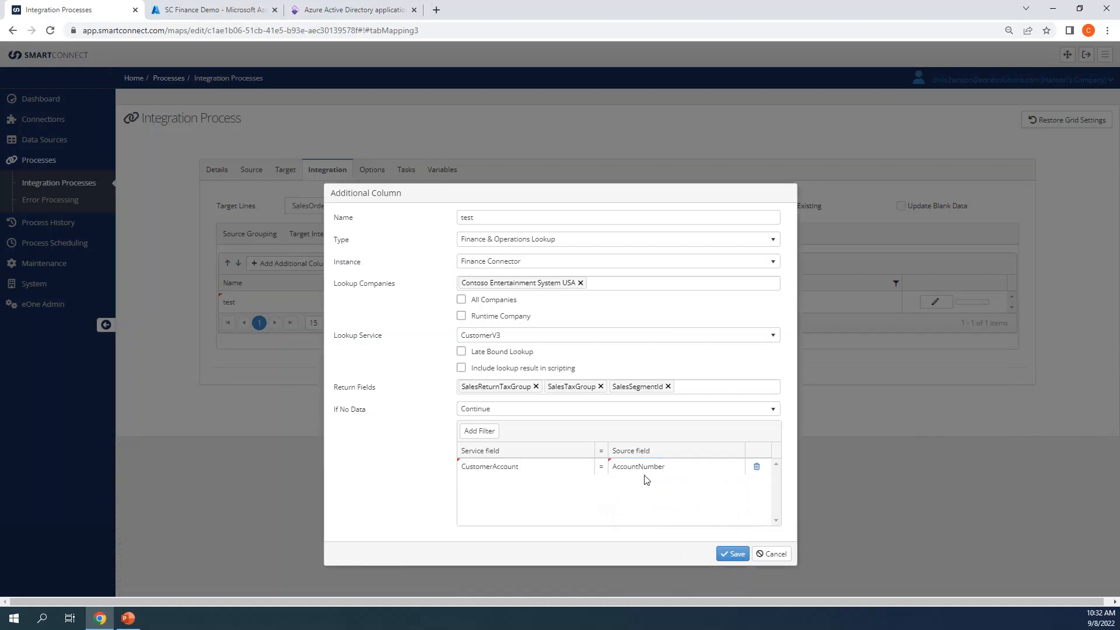
click(623, 449)
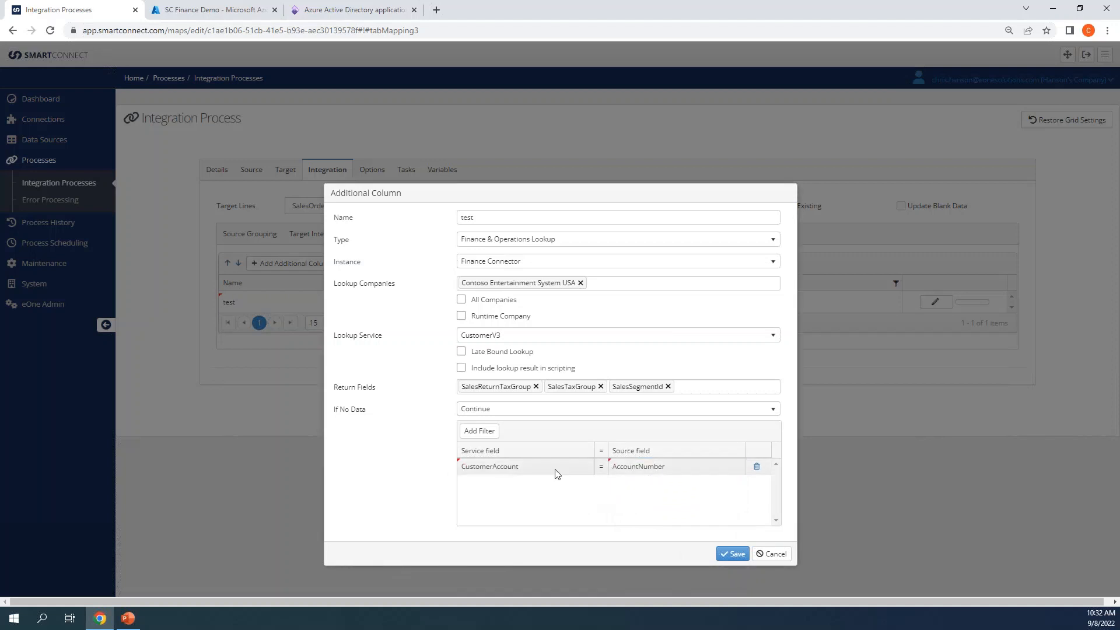
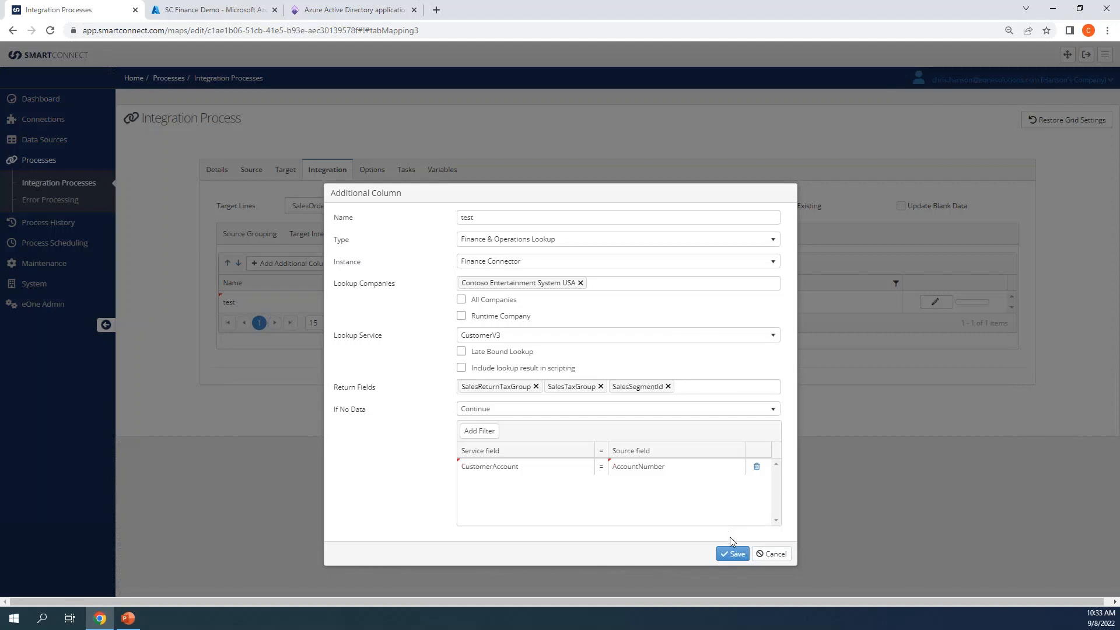
Step: Cancel the test additional column and show the Bulk Sources options under Data Sources
click(758, 556)
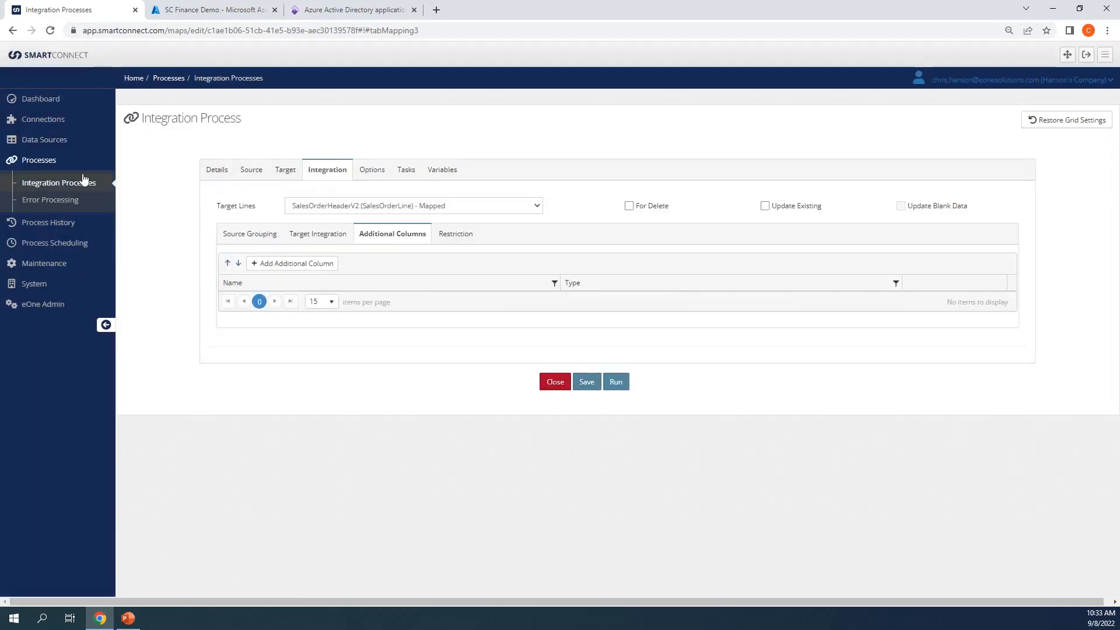
click(45, 140)
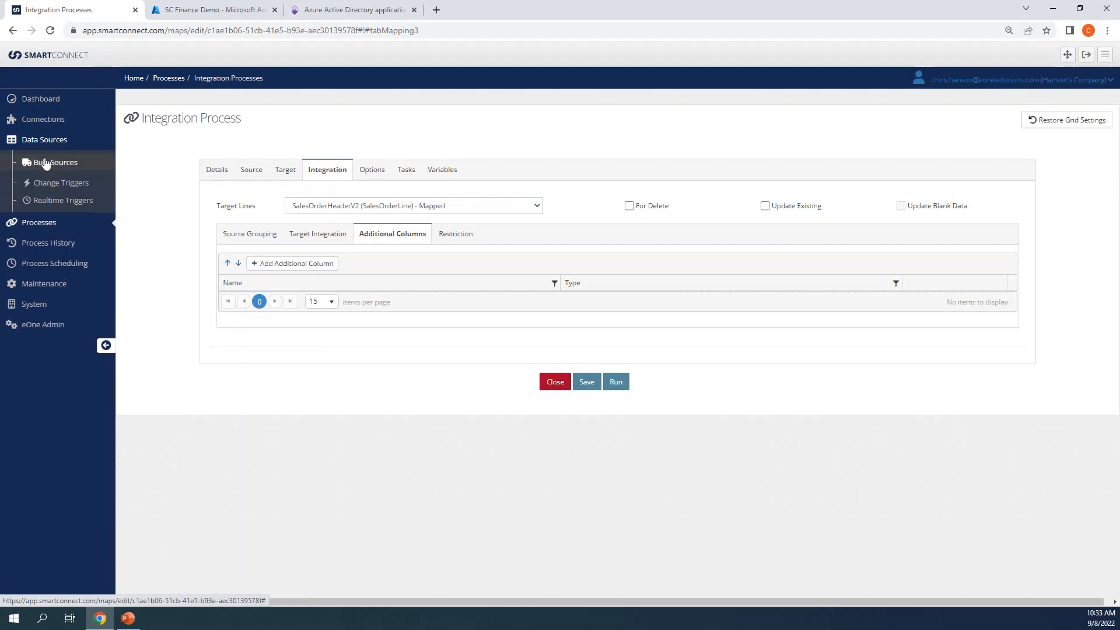
click(46, 163)
Step: Create a new bulk query of type Dynamics Finance & Operations Odata Query
click(52, 213)
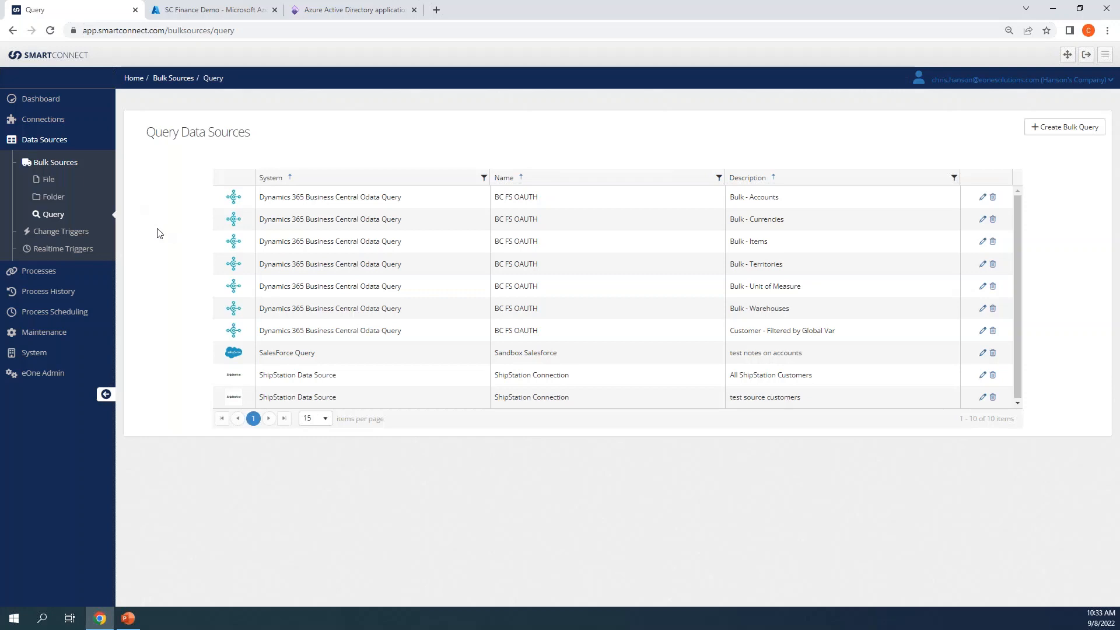
click(1044, 133)
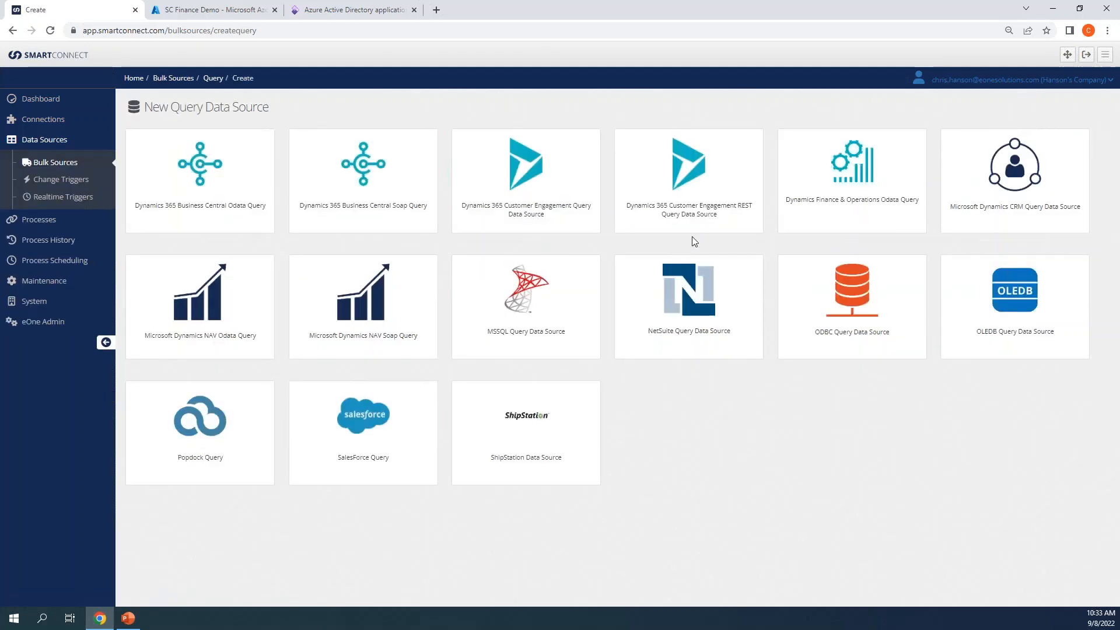
click(822, 214)
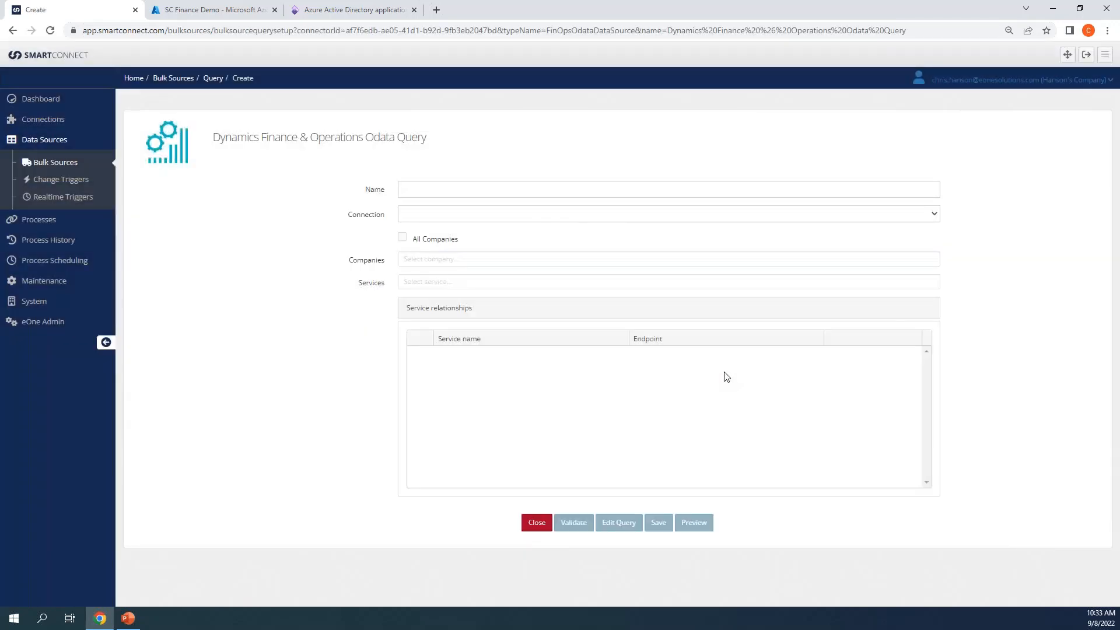
Step: Name the query 'test', connect via Finance Connector, and keep the Contoso Entertainment System USA company
click(598, 183)
text(test)
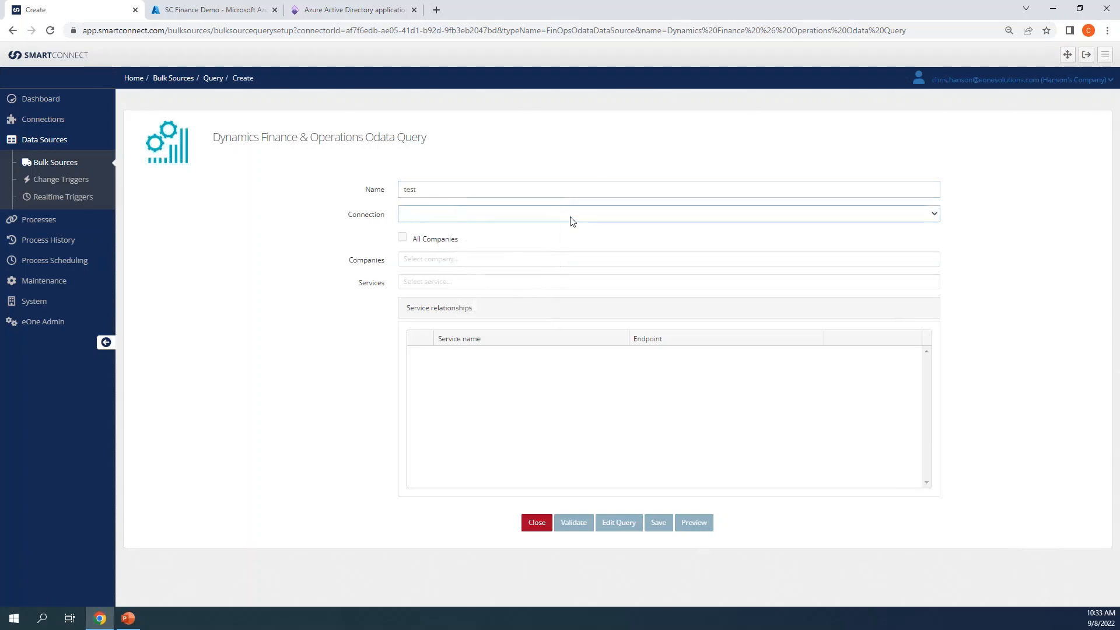
click(570, 220)
click(551, 239)
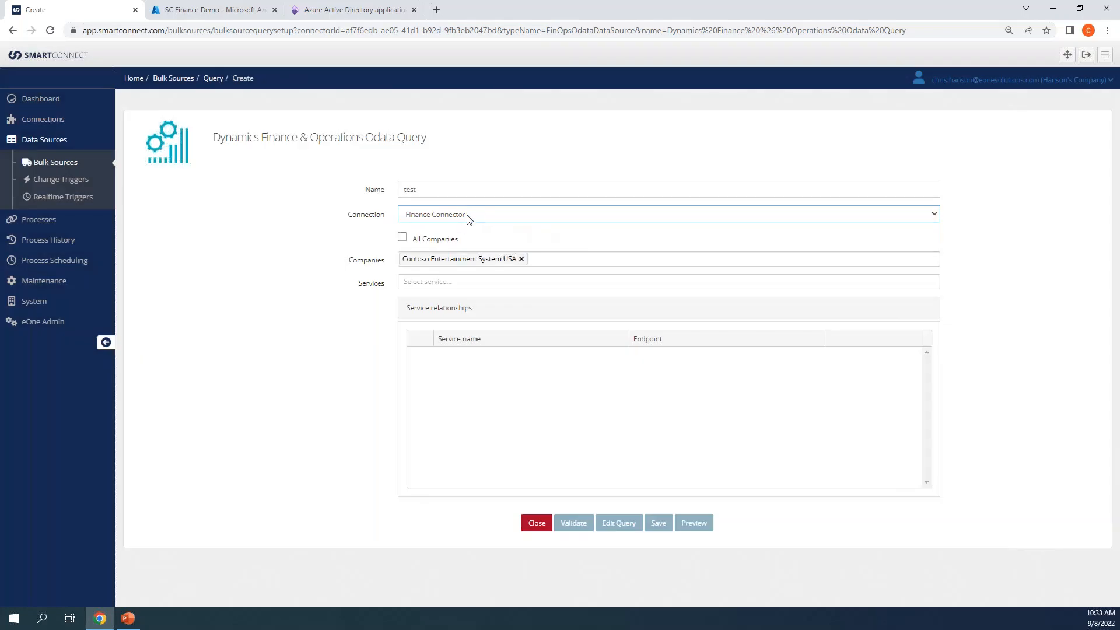
click(535, 258)
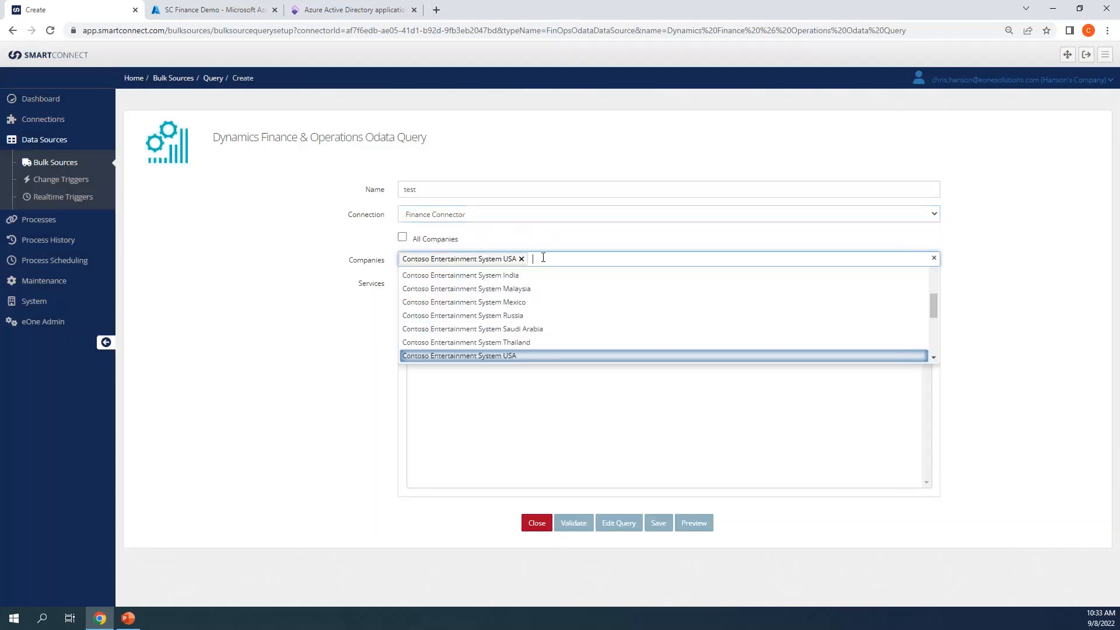
click(514, 247)
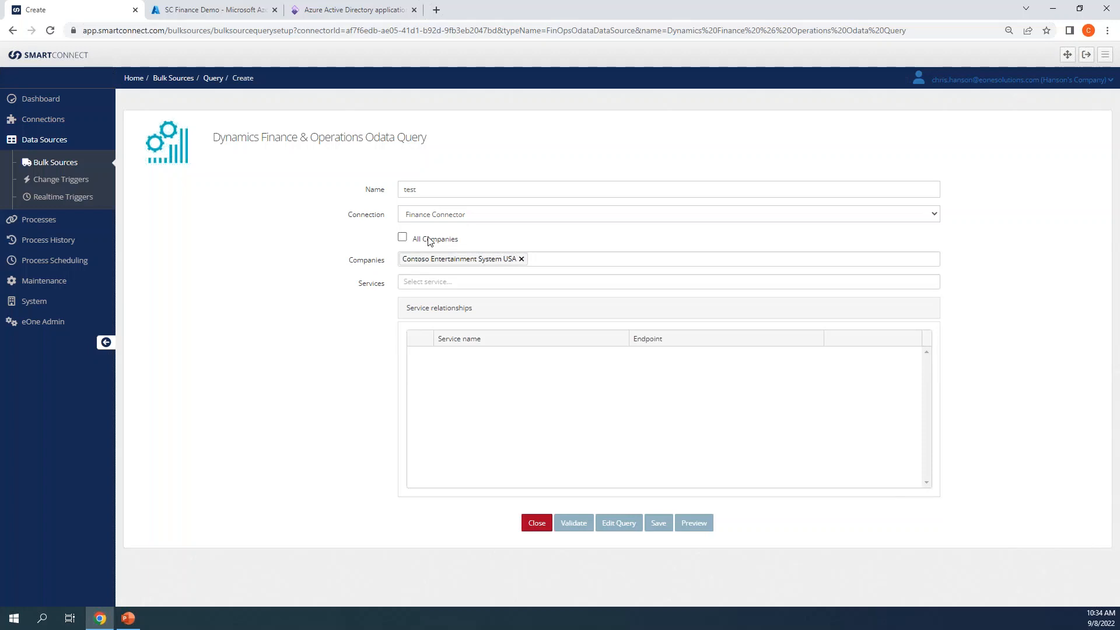
click(563, 260)
scroll(564, 315, up, 5)
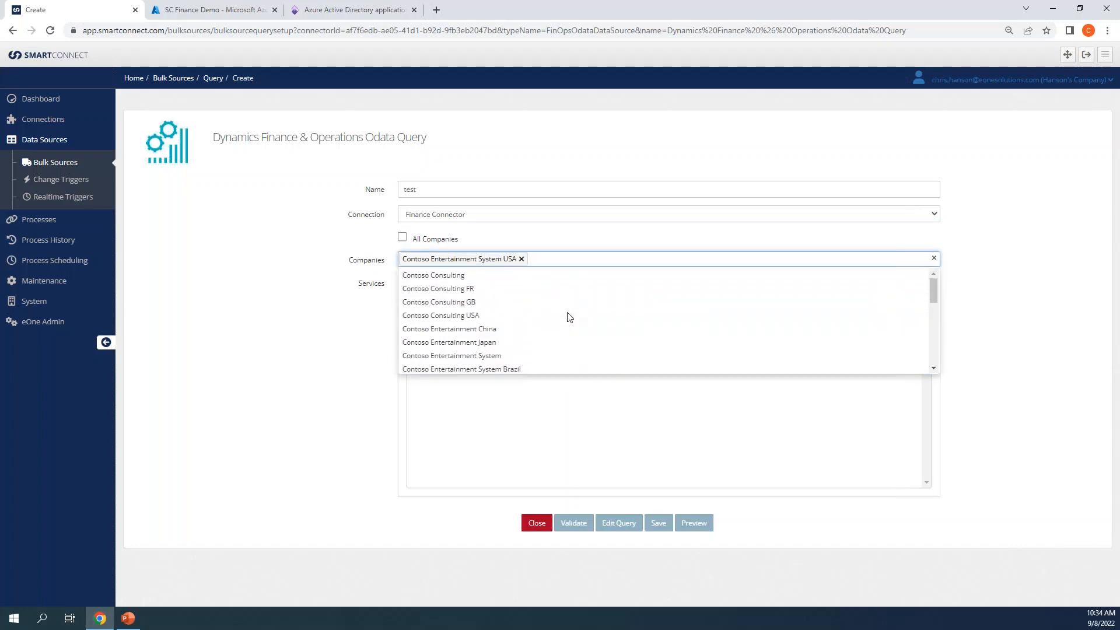
scroll(570, 318, down, 5)
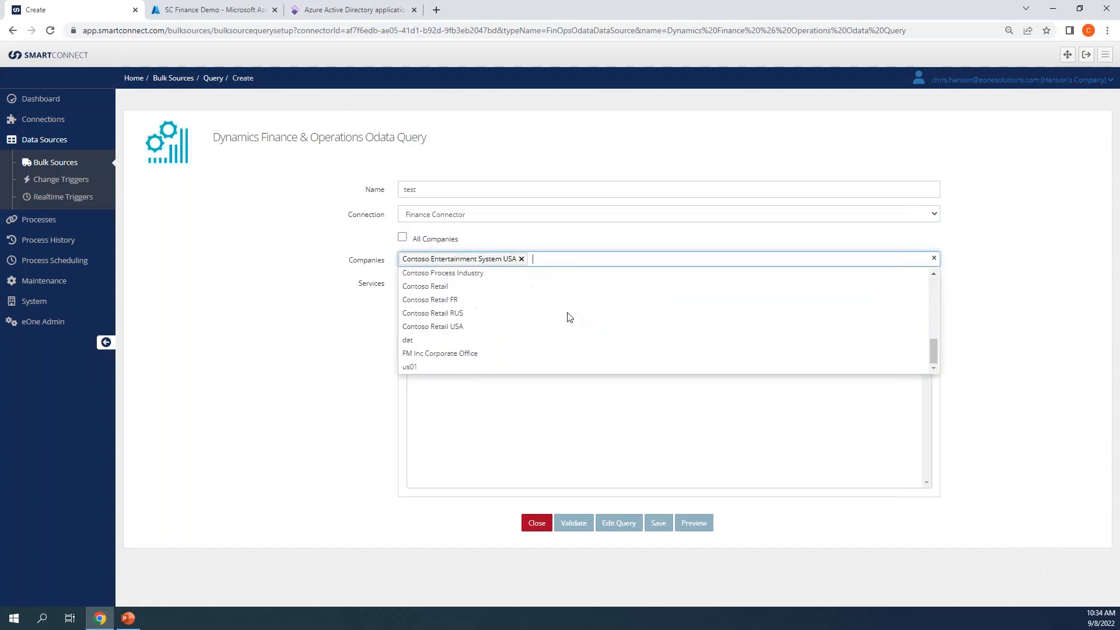
click(319, 309)
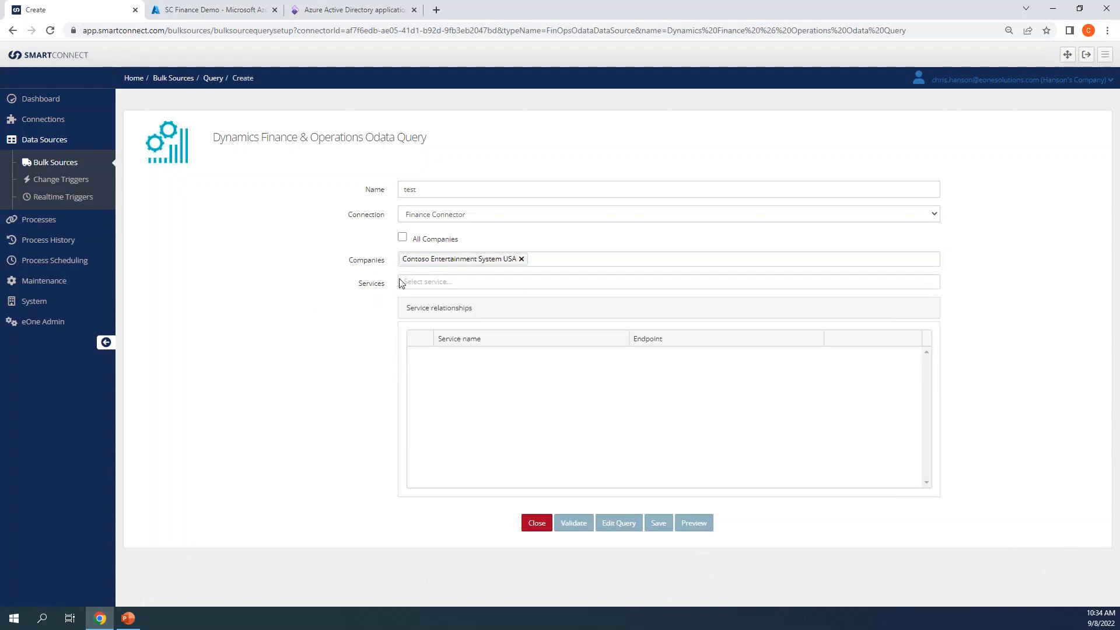
Step: Choose CustomerV3 as the service to query
click(430, 281)
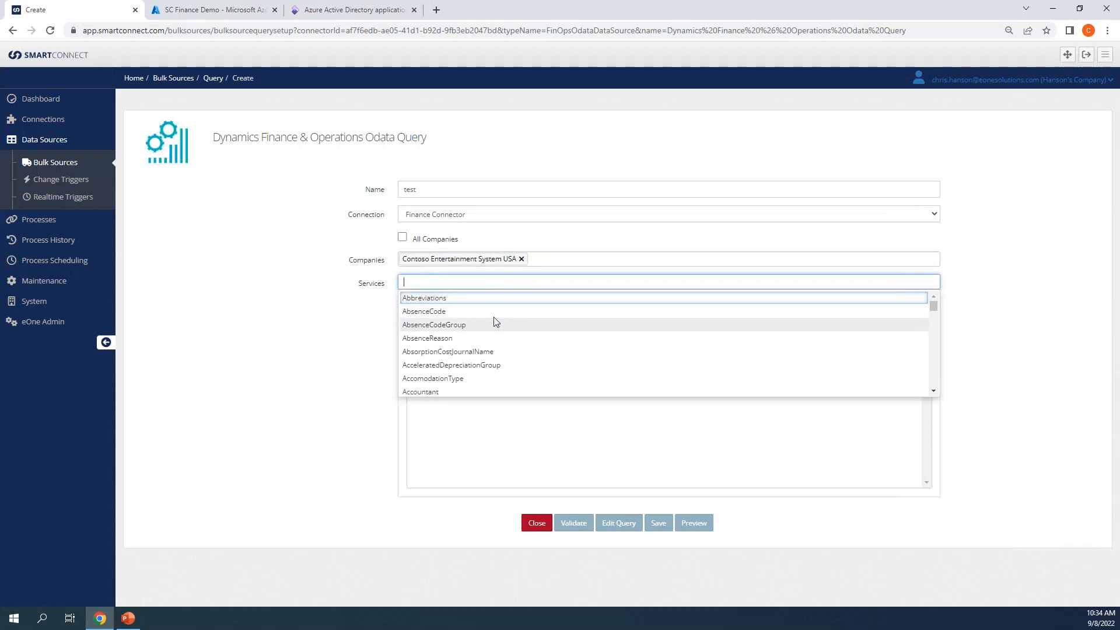
text(customerv)
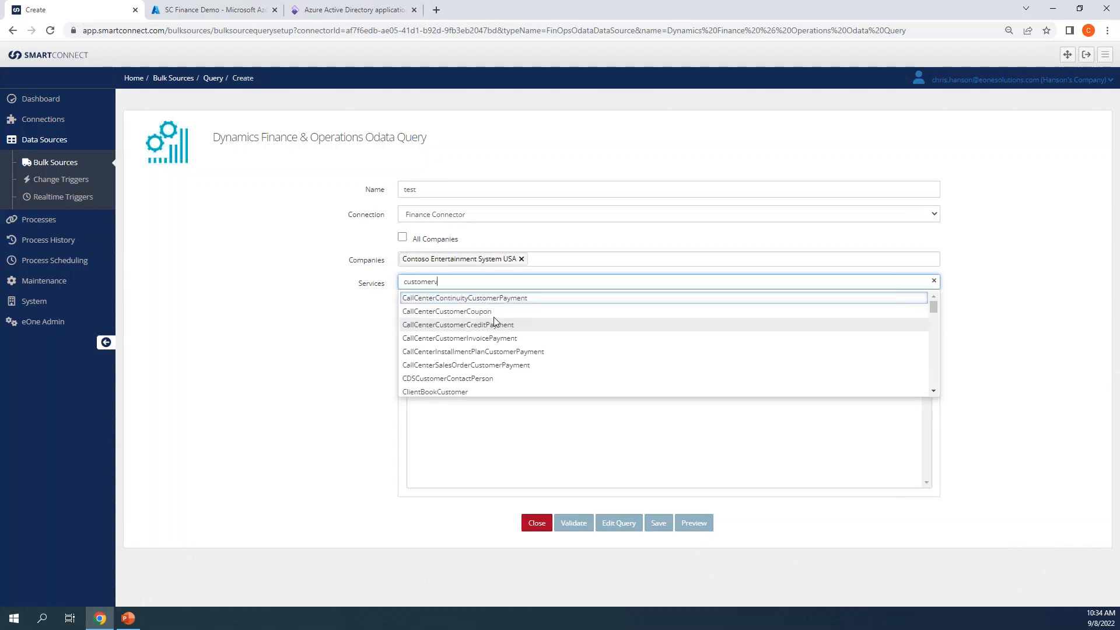
click(475, 314)
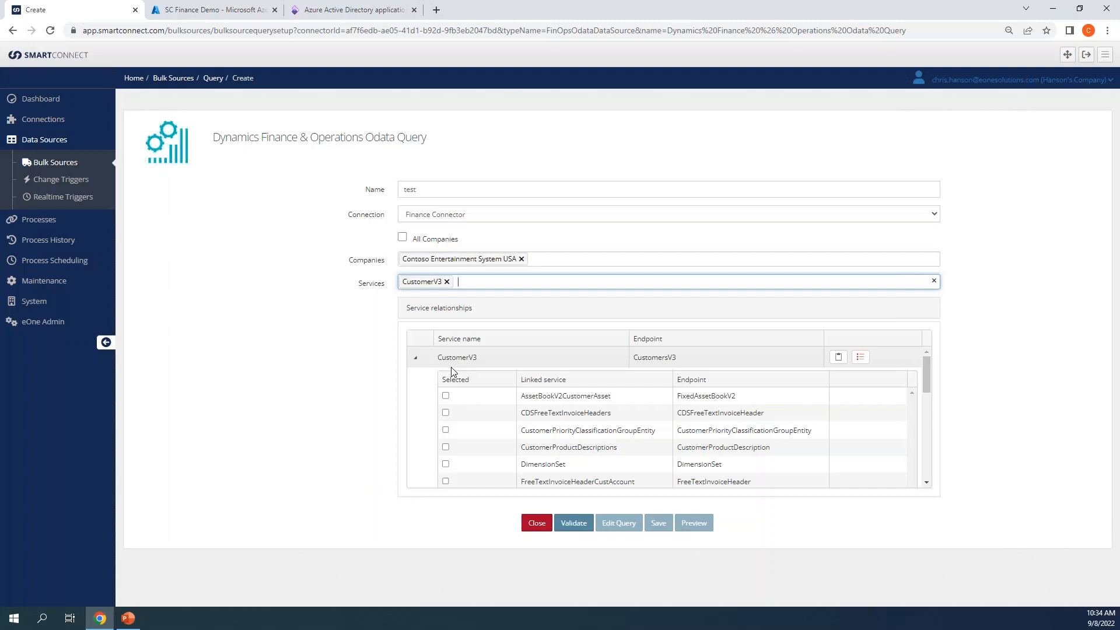
click(466, 281)
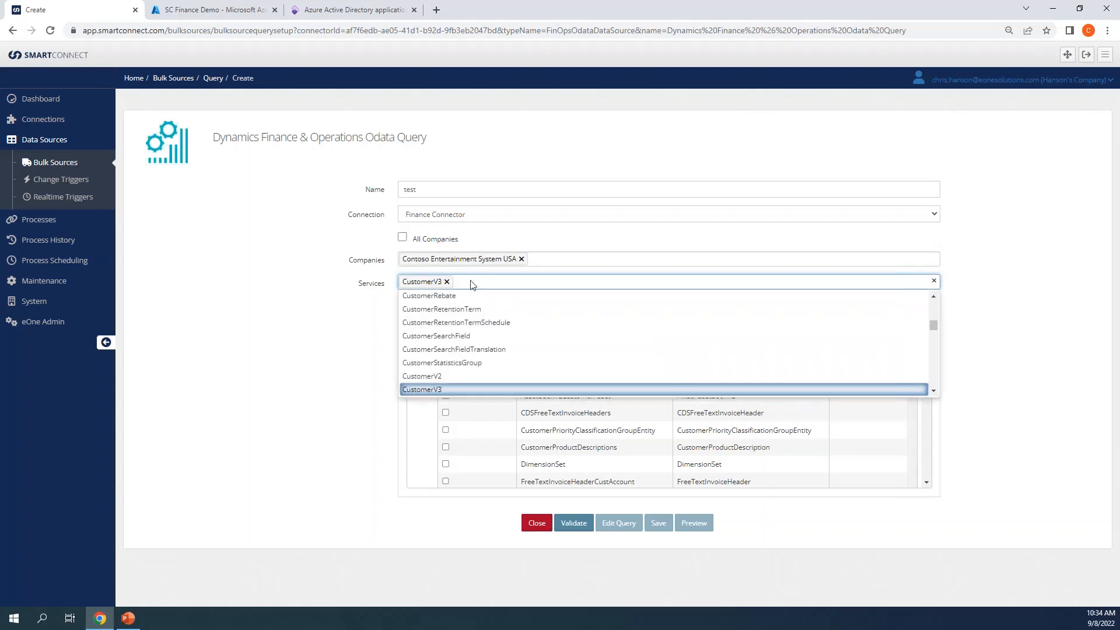
click(364, 325)
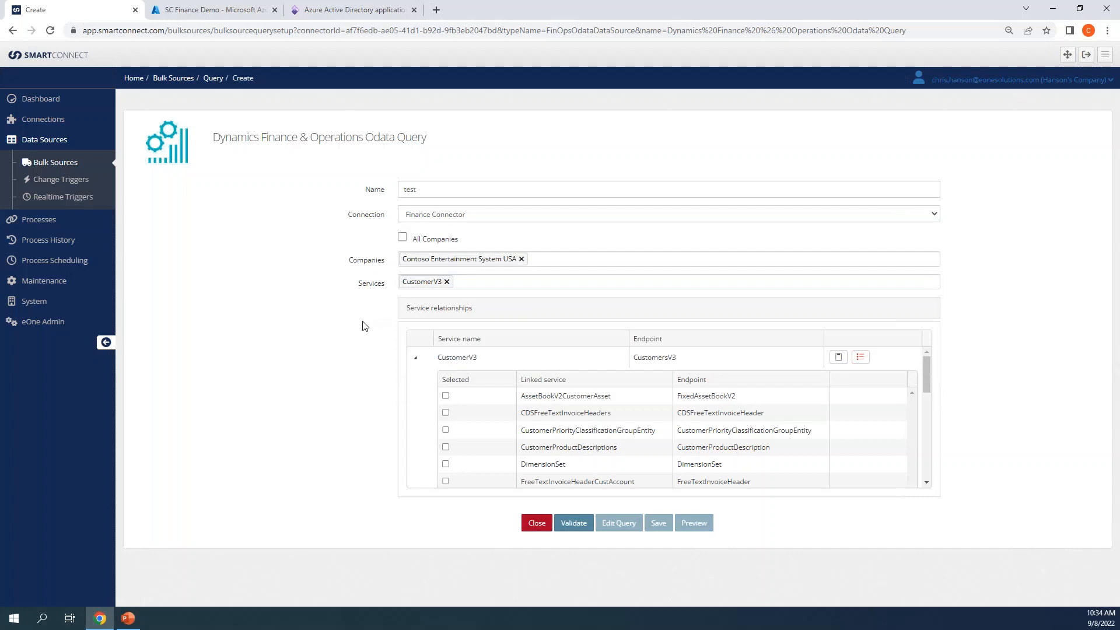
Step: Add CustomerGroup as a second service, then remove it so only CustomerV3 remains
click(472, 288)
scroll(462, 345, up, 5)
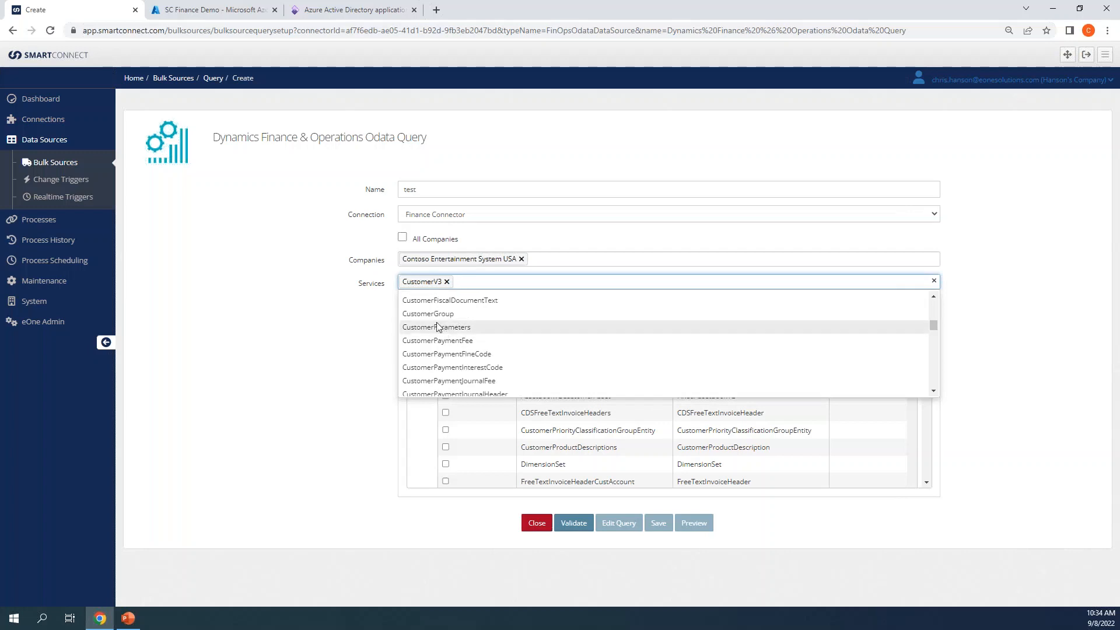
click(461, 309)
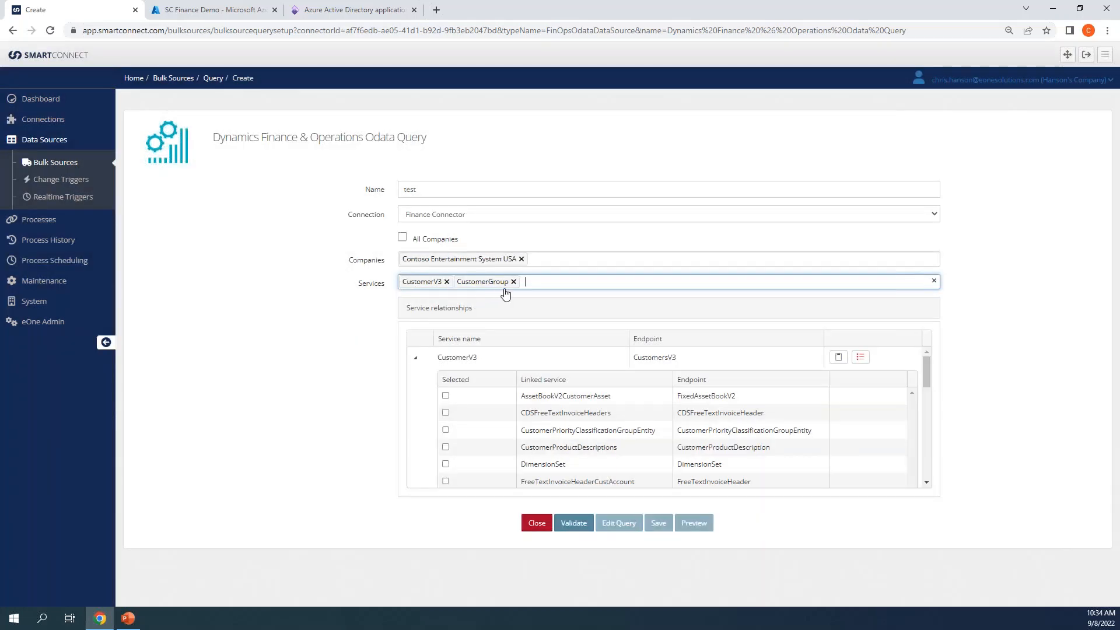
click(390, 359)
click(415, 358)
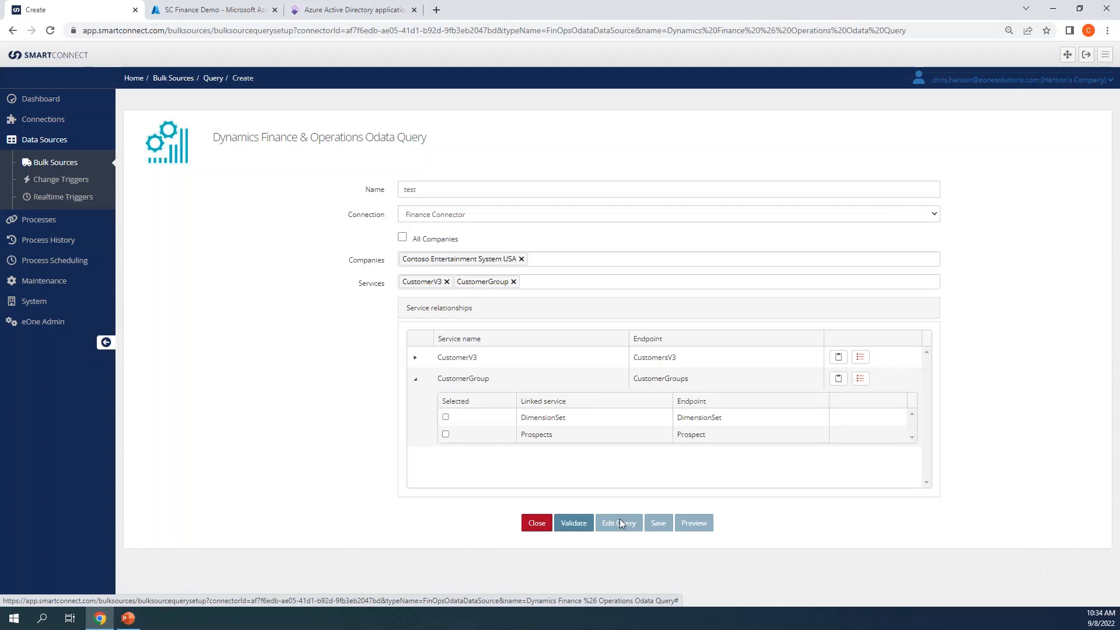
click(513, 282)
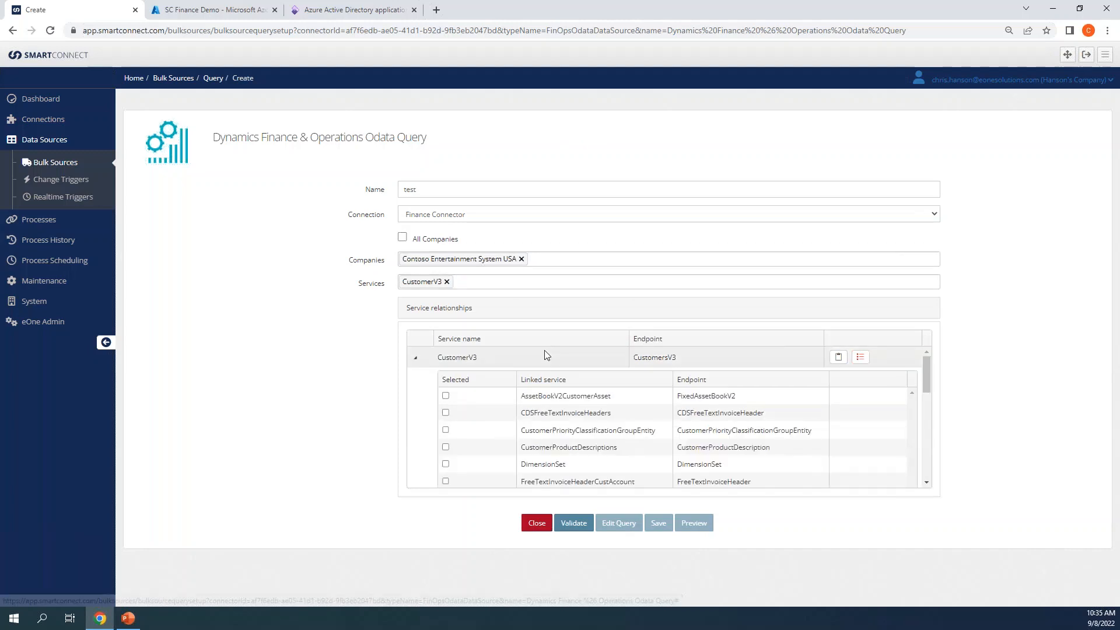
click(416, 357)
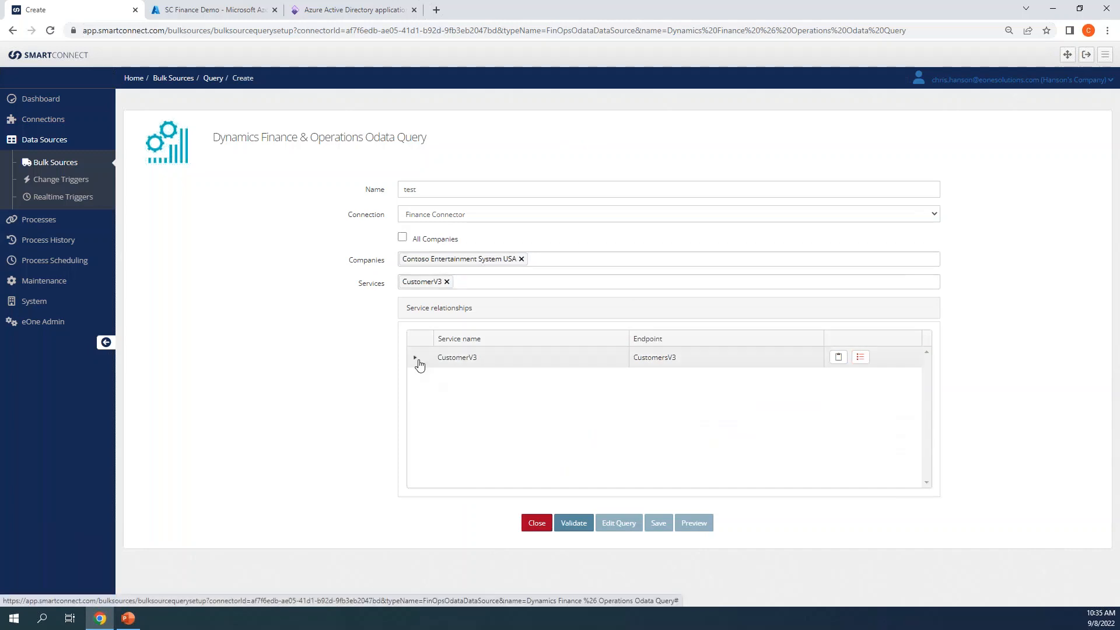
click(862, 360)
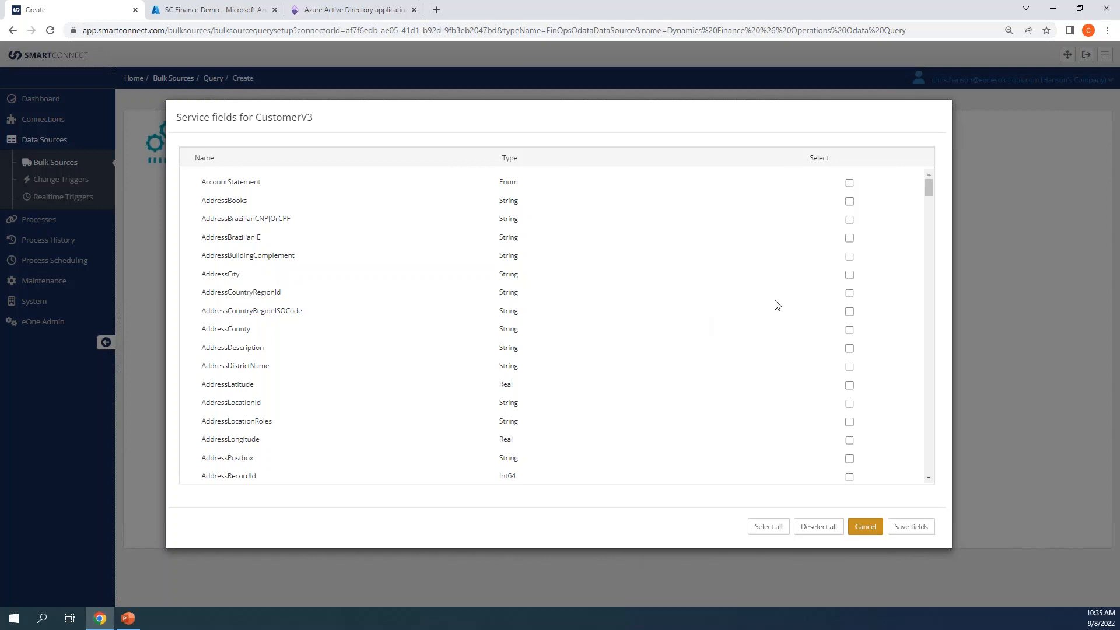
Step: Tick the AddressLocationRoles and AddressLongitude fields for CustomerV3 and save the field selection
scroll(833, 282, down, 2)
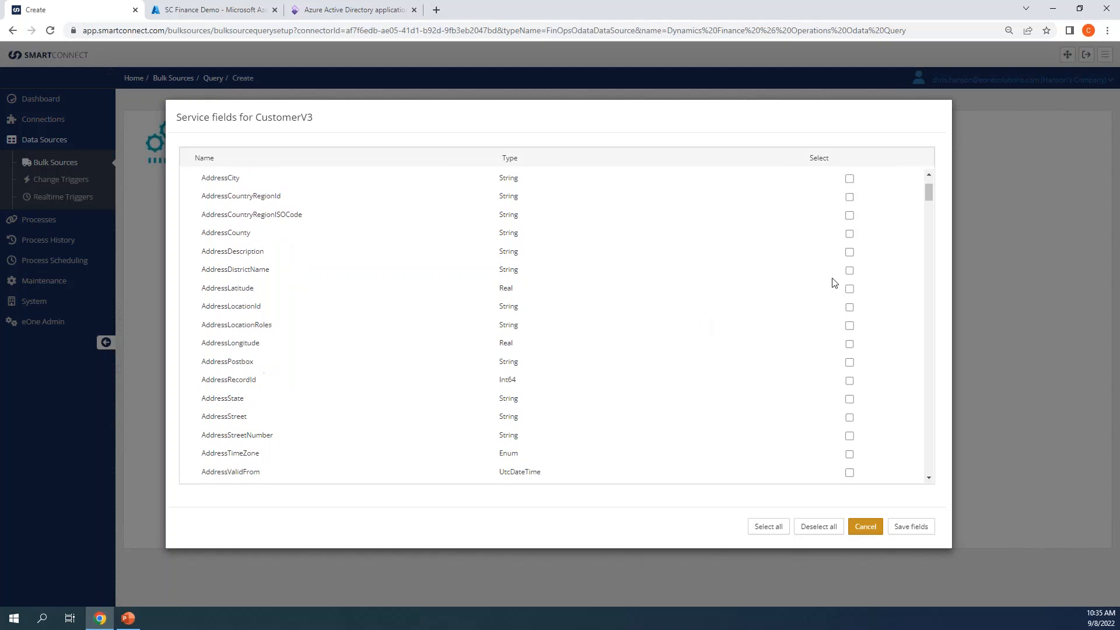
click(850, 304)
click(850, 323)
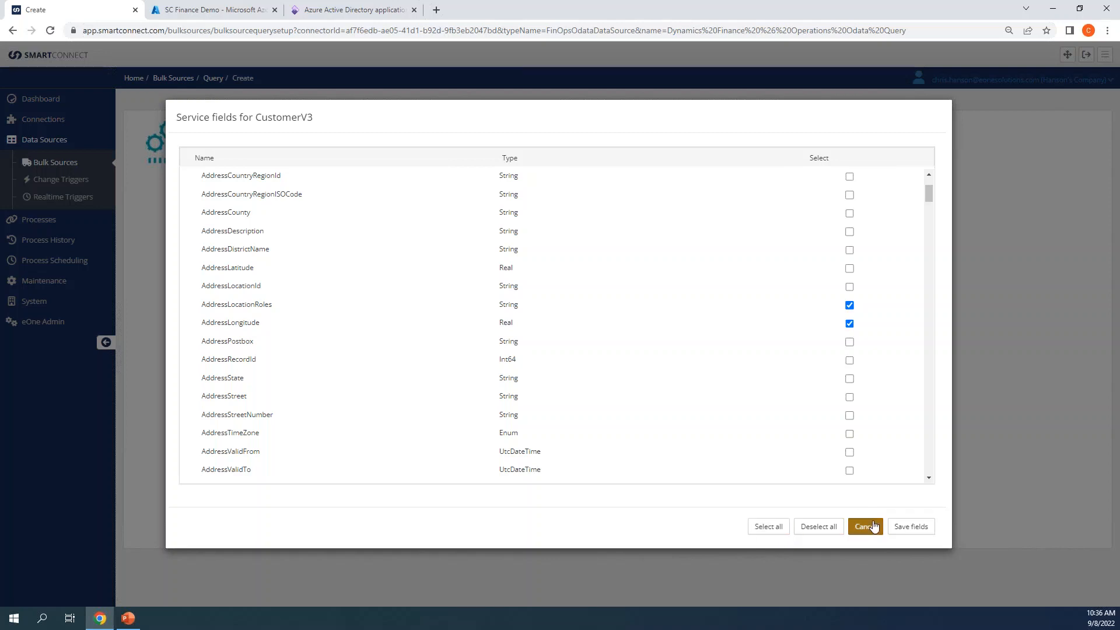
click(899, 527)
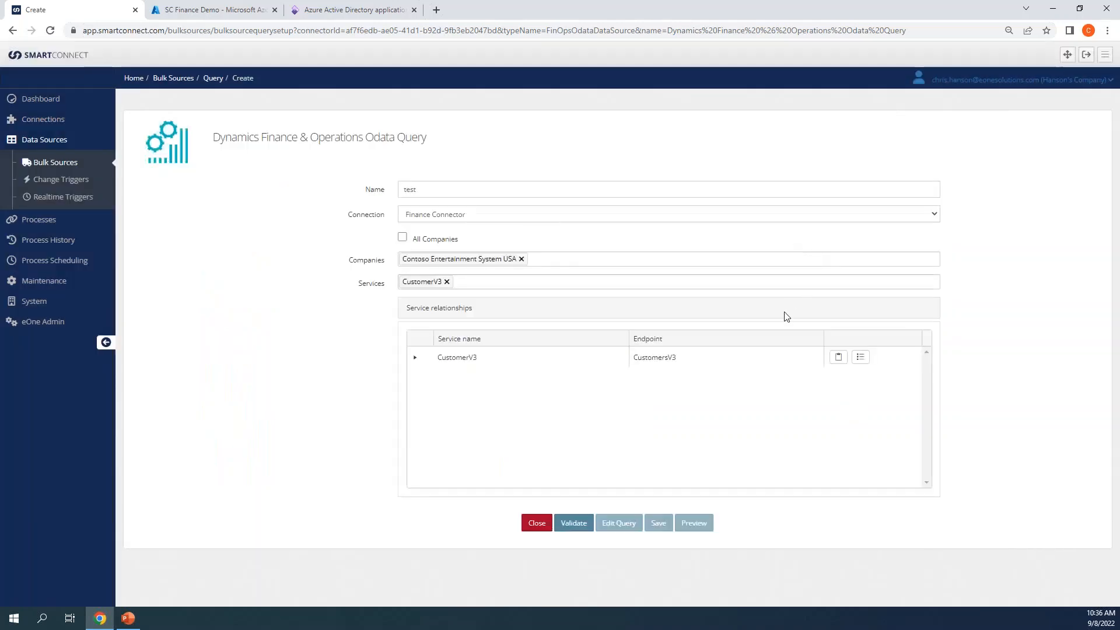
Step: Start a CustomerV3 filter expression with the AddressCountryRegionId field
click(839, 357)
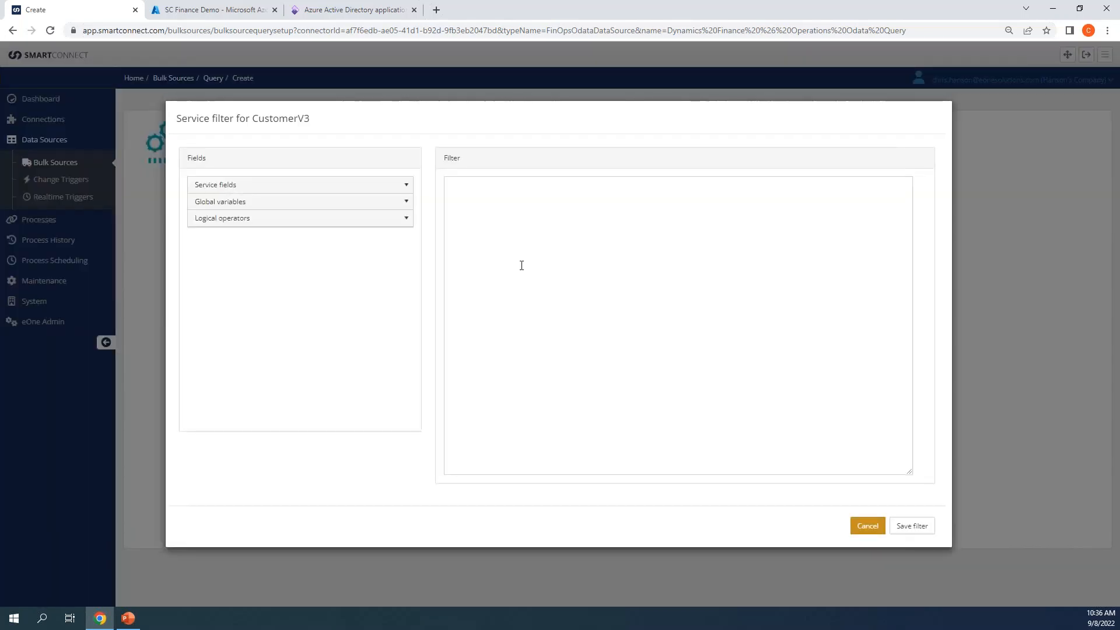
click(459, 200)
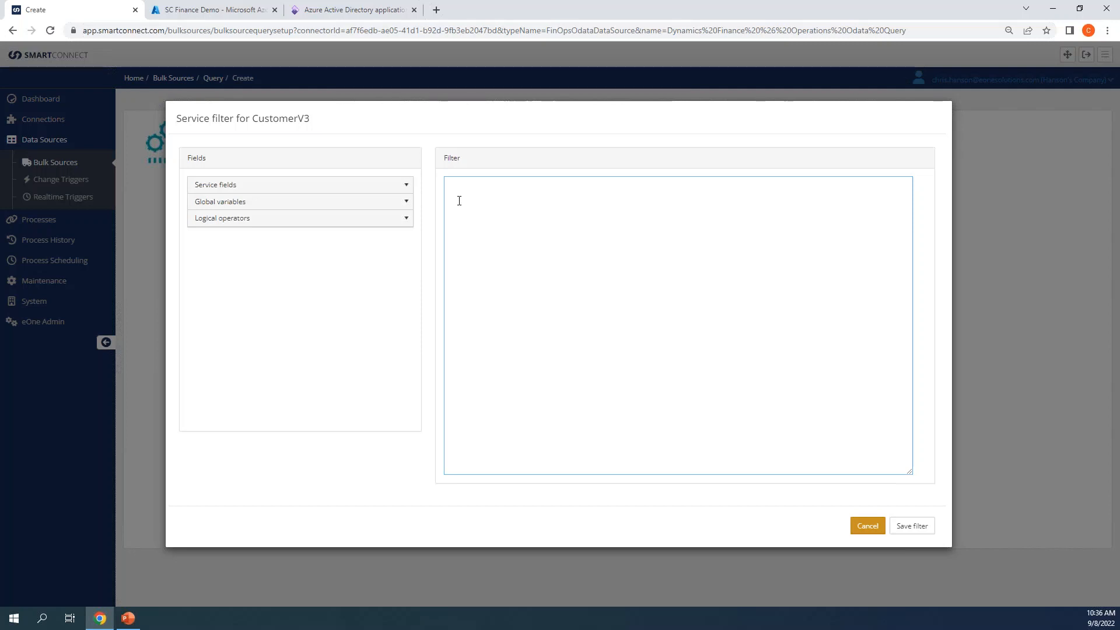
click(406, 185)
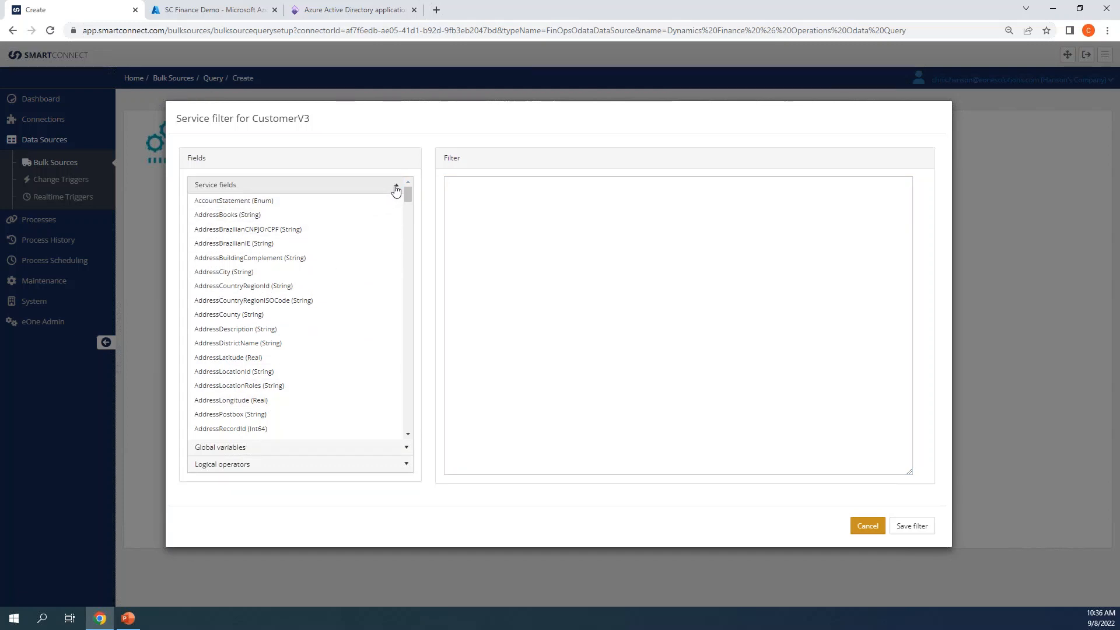
click(394, 463)
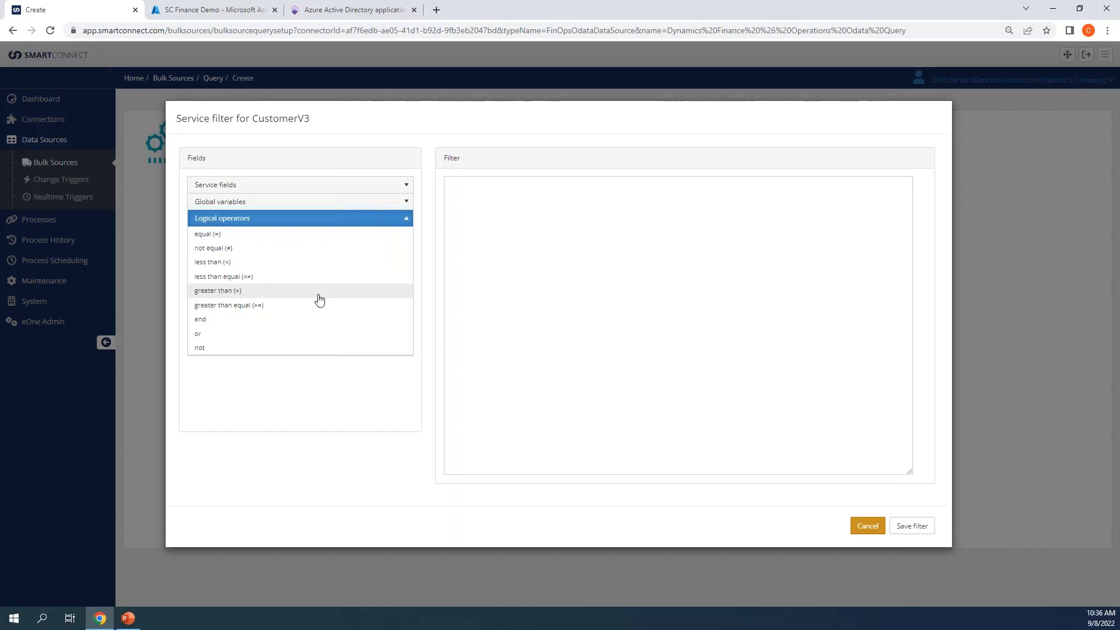
click(405, 187)
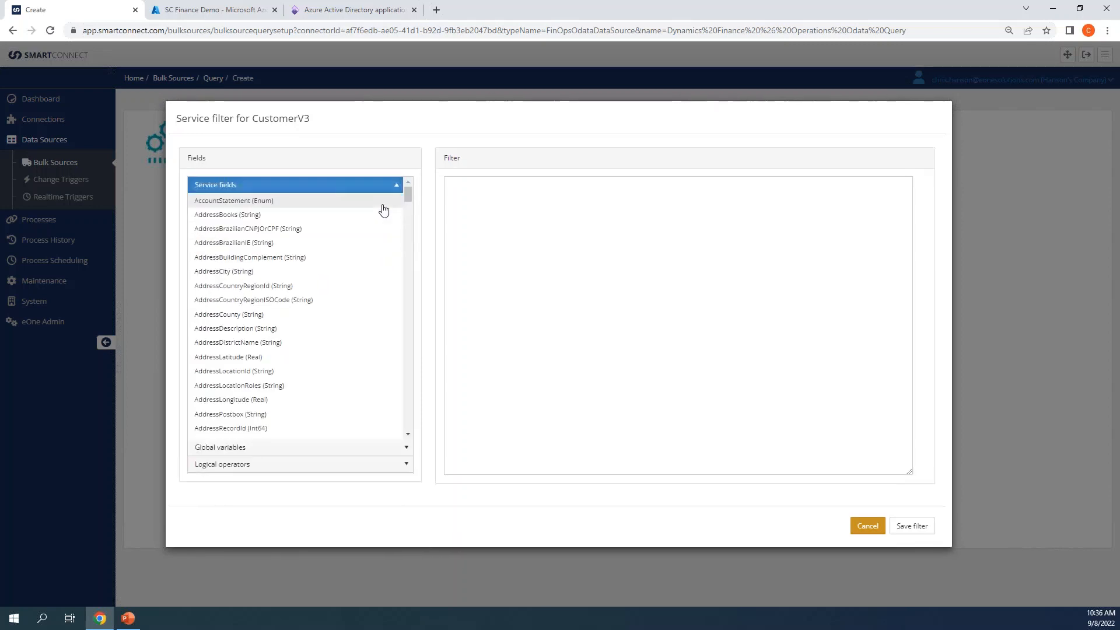
scroll(322, 286, down, 3)
scroll(315, 295, up, 3)
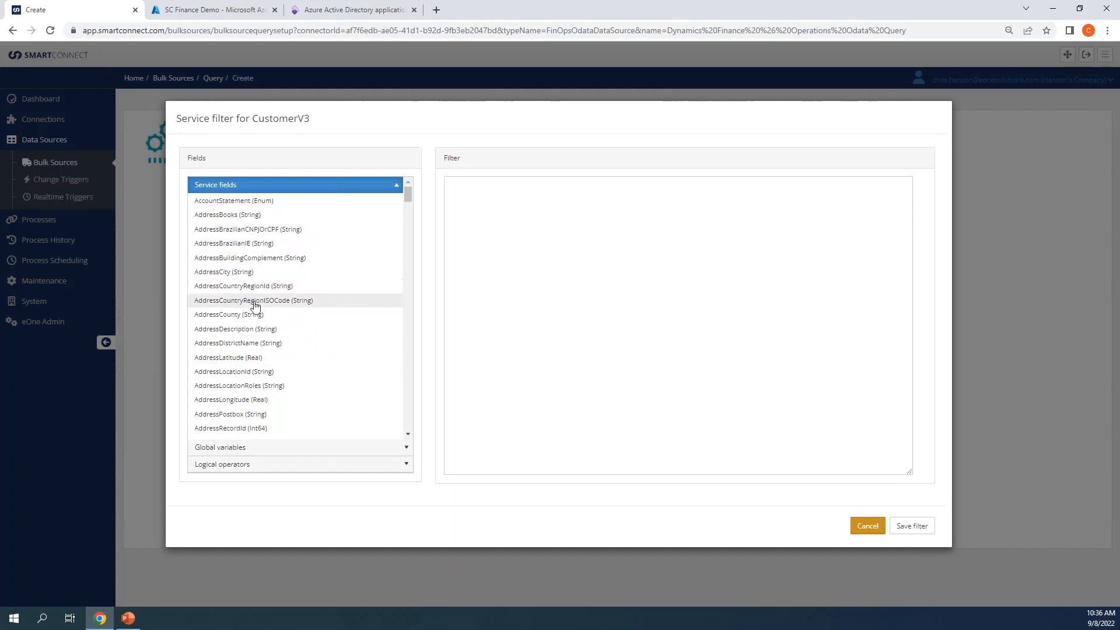
drag(252, 286, 505, 216)
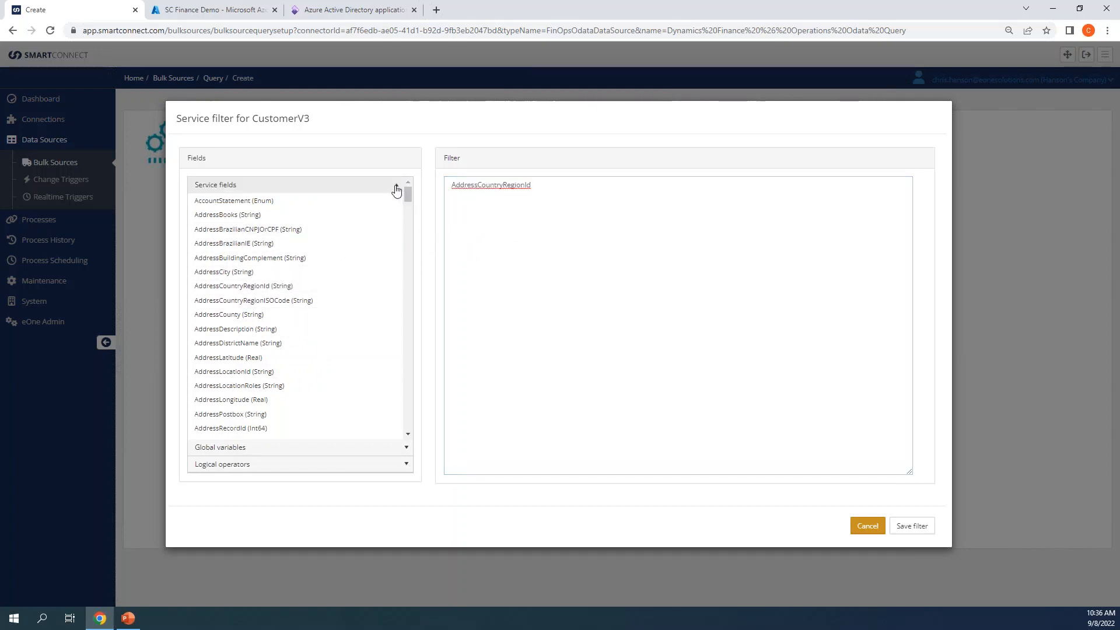
Step: Complete the filter with the equal operator and the value 'USA'
click(404, 464)
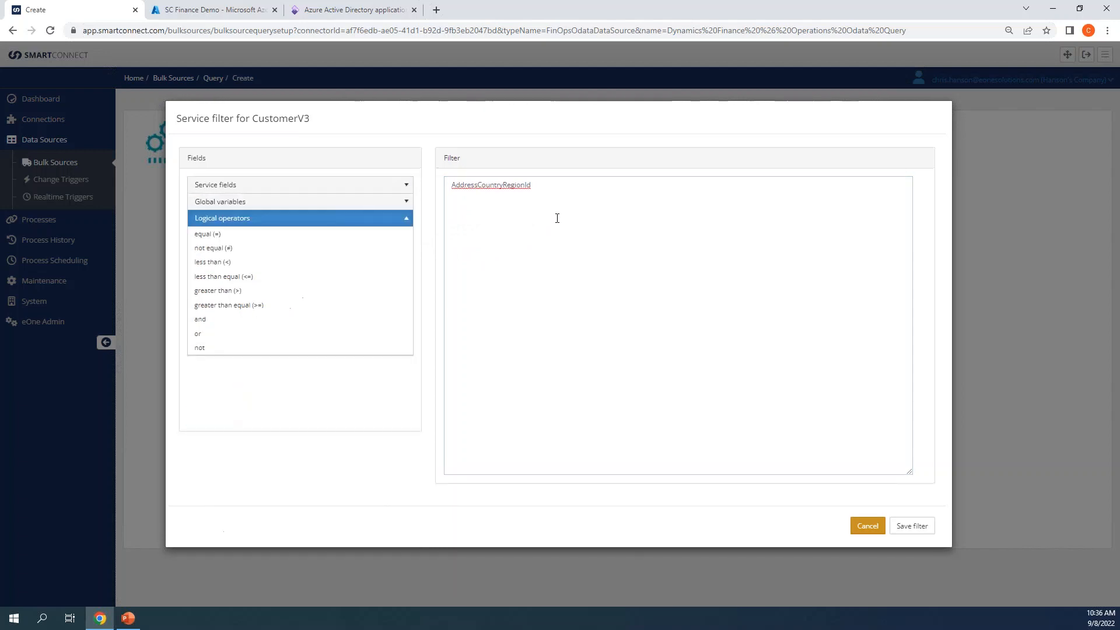
click(555, 185)
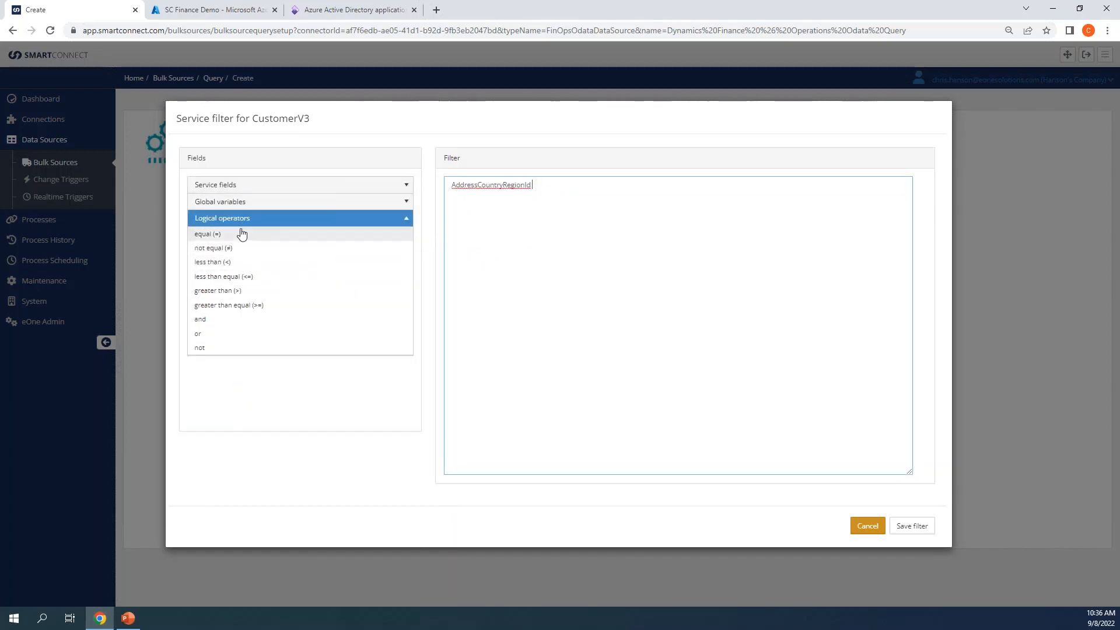
drag(319, 235, 568, 198)
click(357, 238)
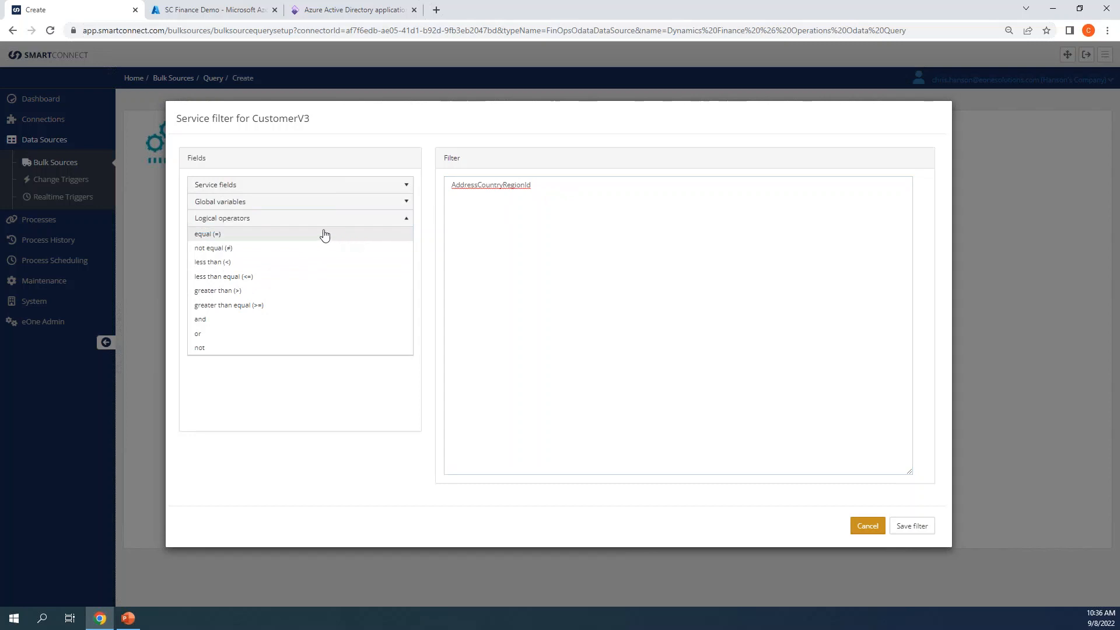
drag(301, 238, 560, 192)
drag(209, 238, 557, 192)
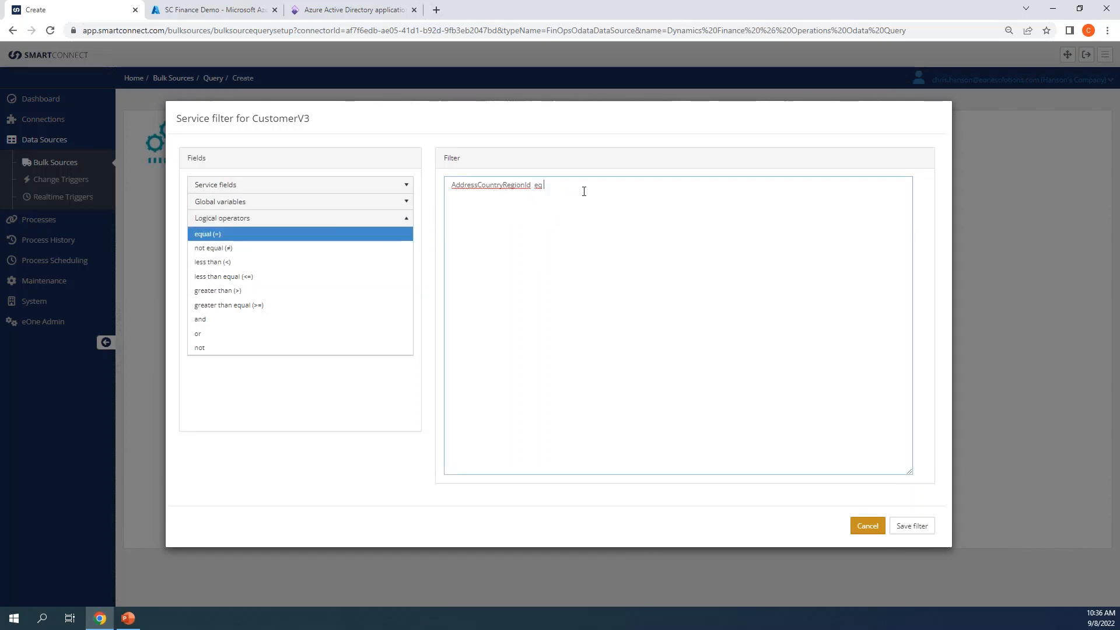
text(')
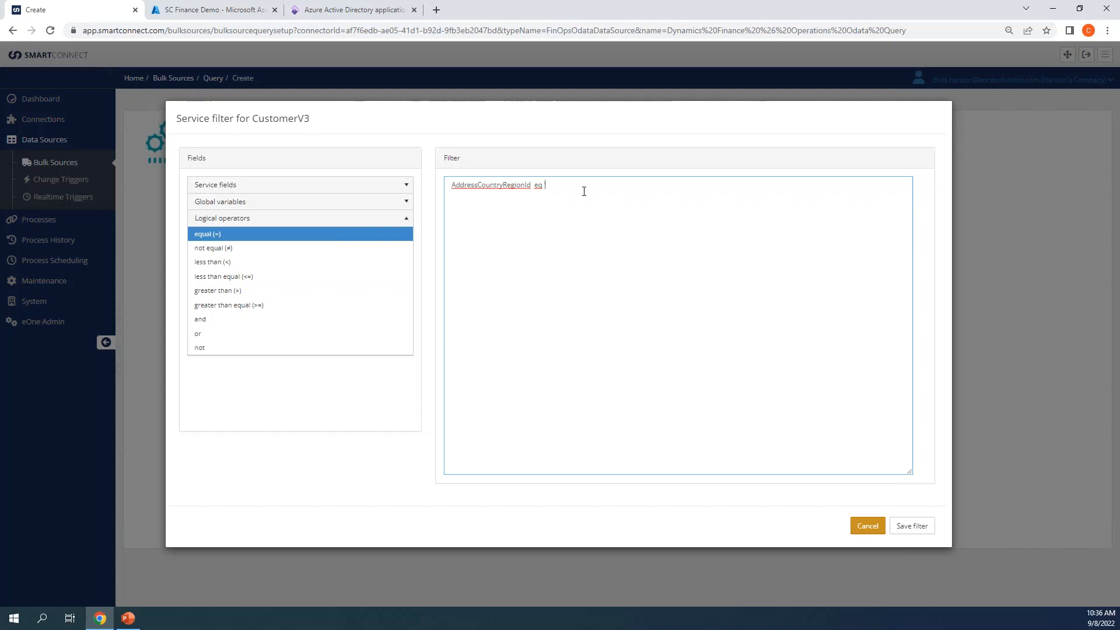
text(usa)
key(BackSpace)
key(BackSpace)
key(BackSpace)
text(USA)
Step: Cancel the Service filter for CustomerV3 dialog without saving
click(867, 527)
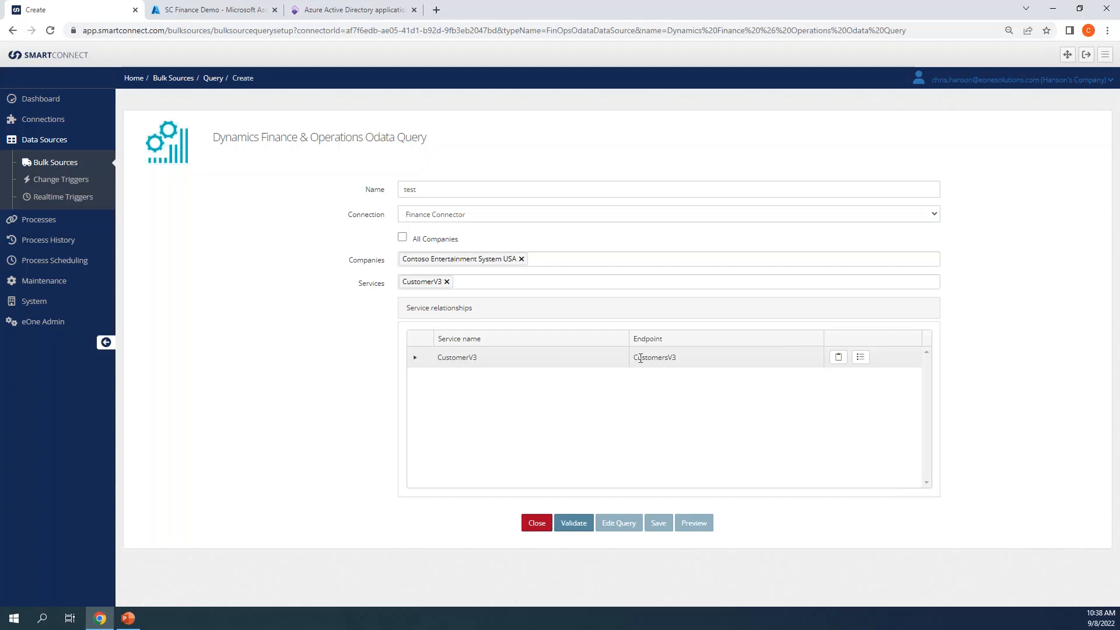
Step: Tick DimensionSet among CustomerV3's linked services, leaving its field list unchanged
click(415, 357)
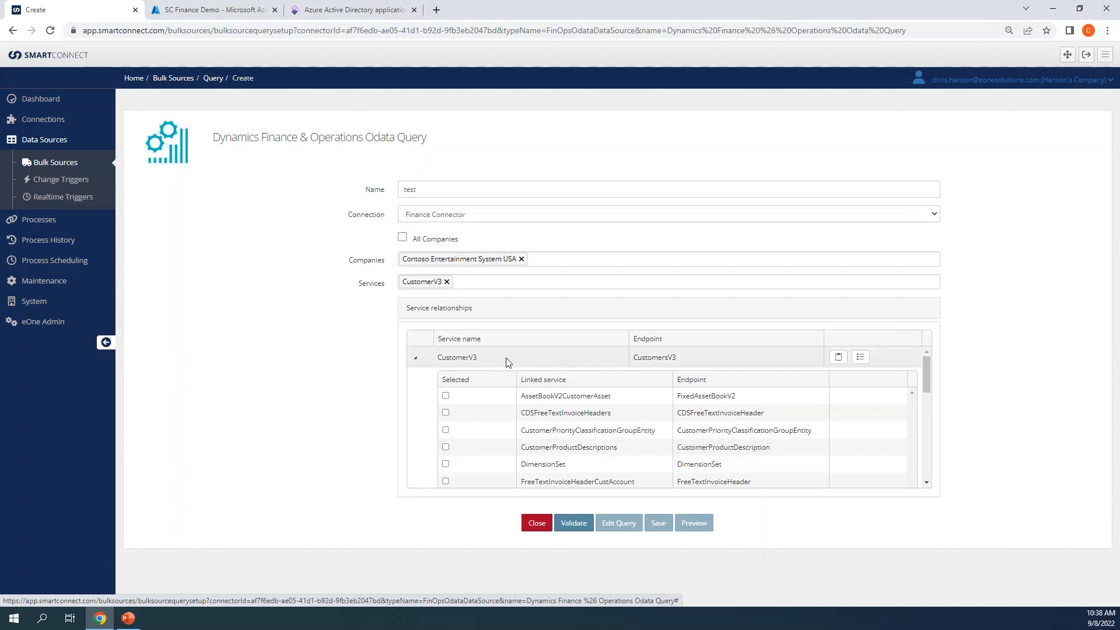
scroll(505, 359, down, 10)
scroll(671, 417, down, 5)
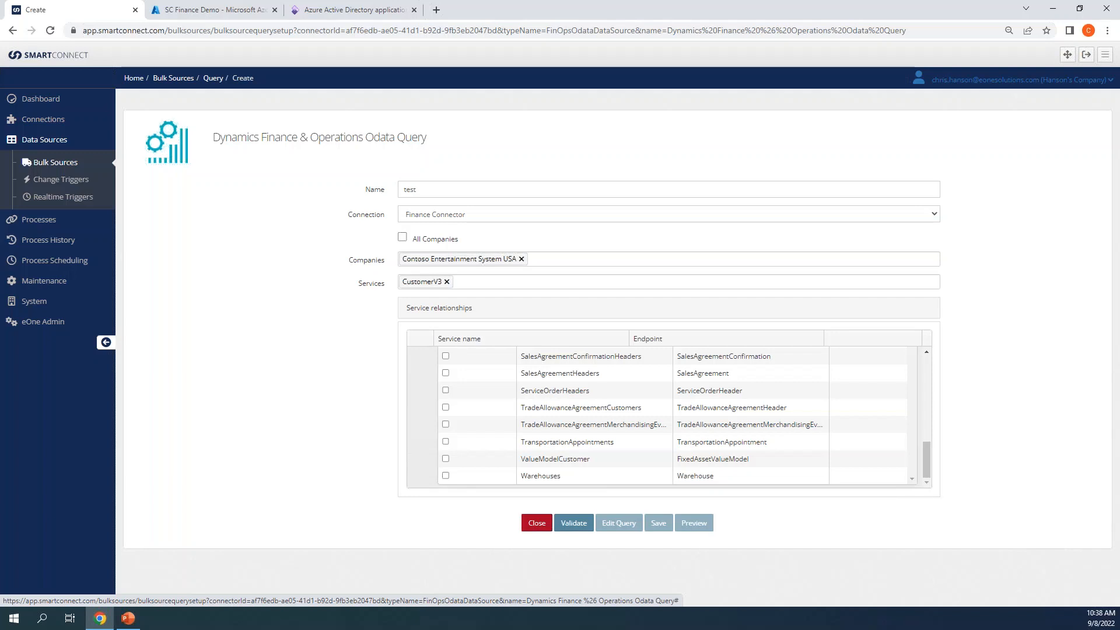
scroll(588, 415, up, 6)
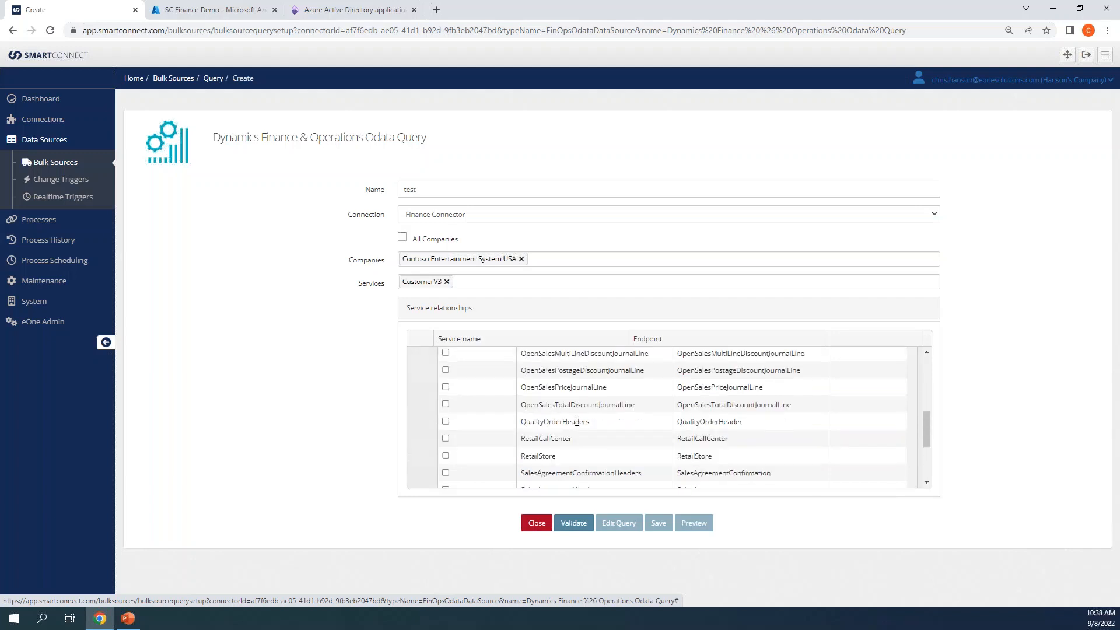
scroll(588, 416, up, 3)
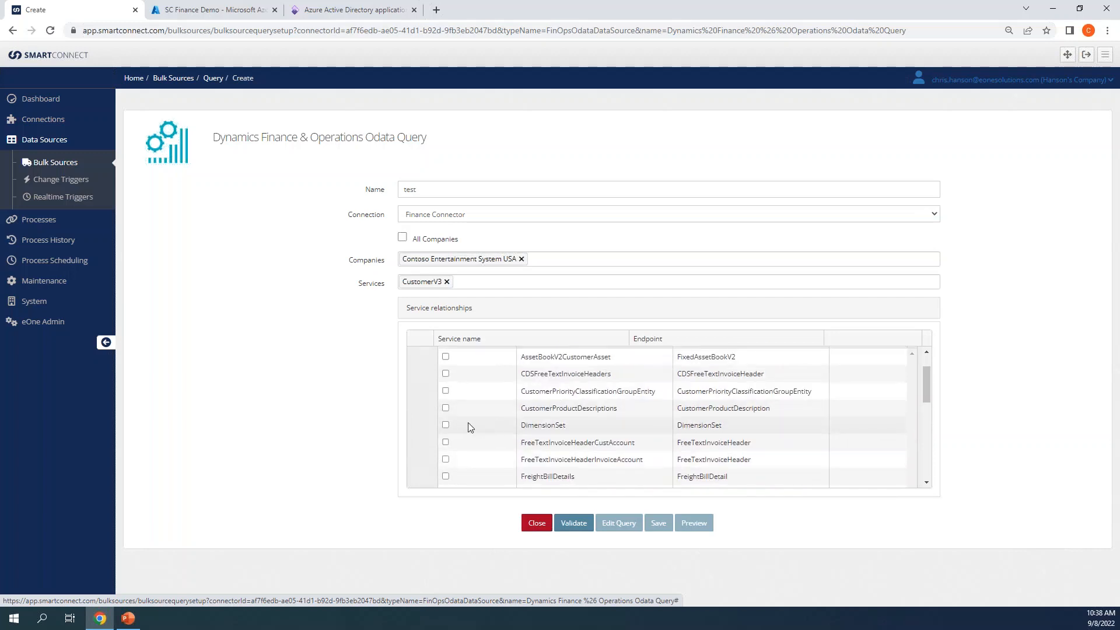
click(445, 425)
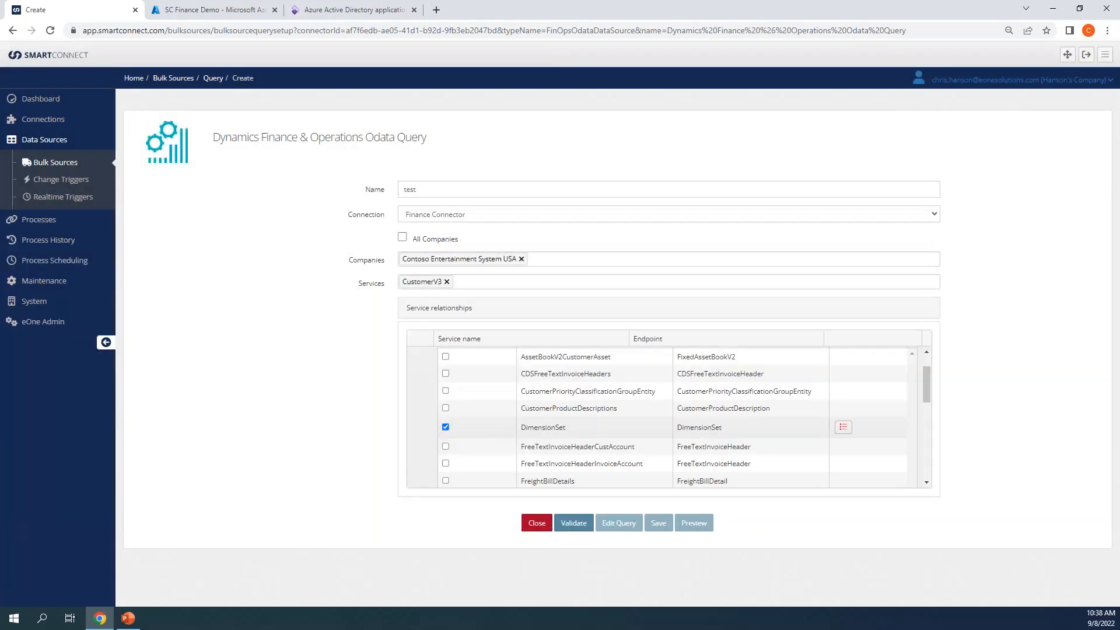
click(843, 428)
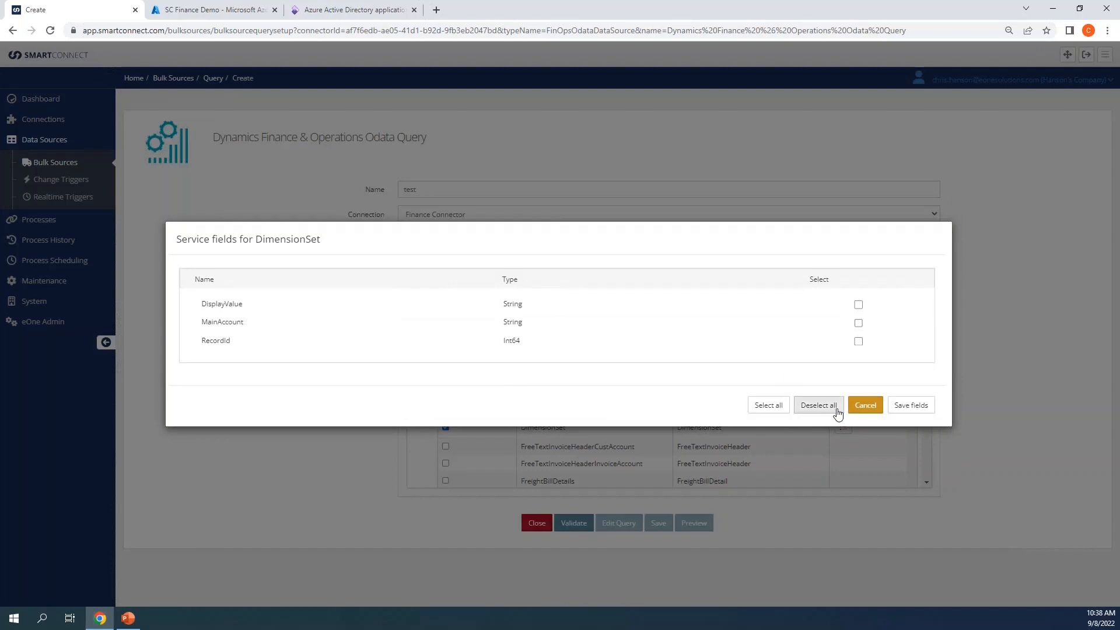
click(860, 408)
scroll(787, 441, up, 1)
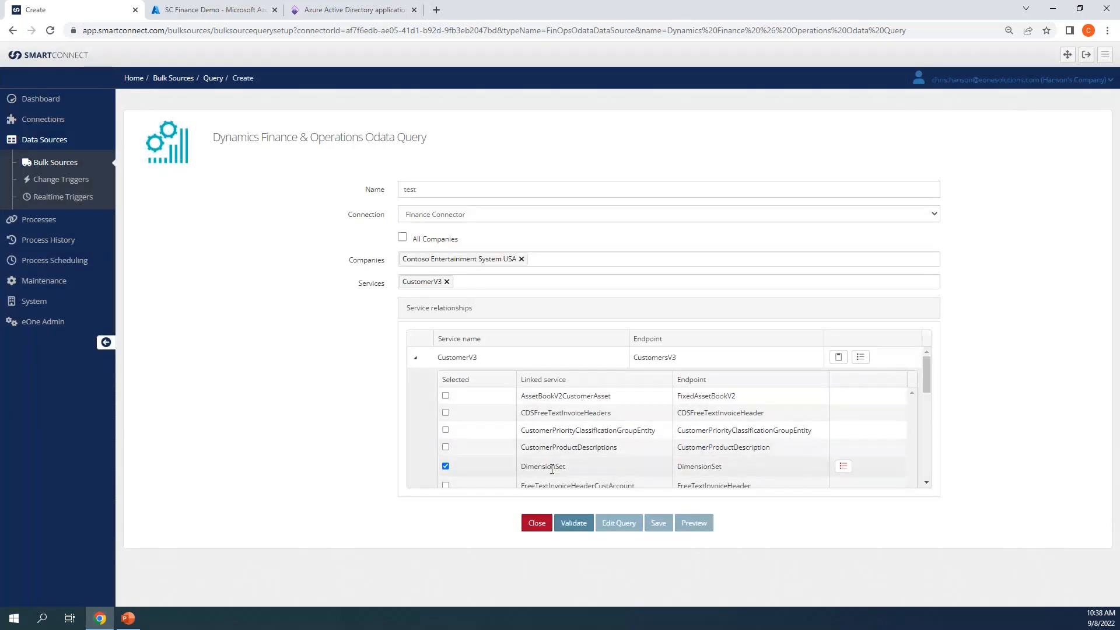